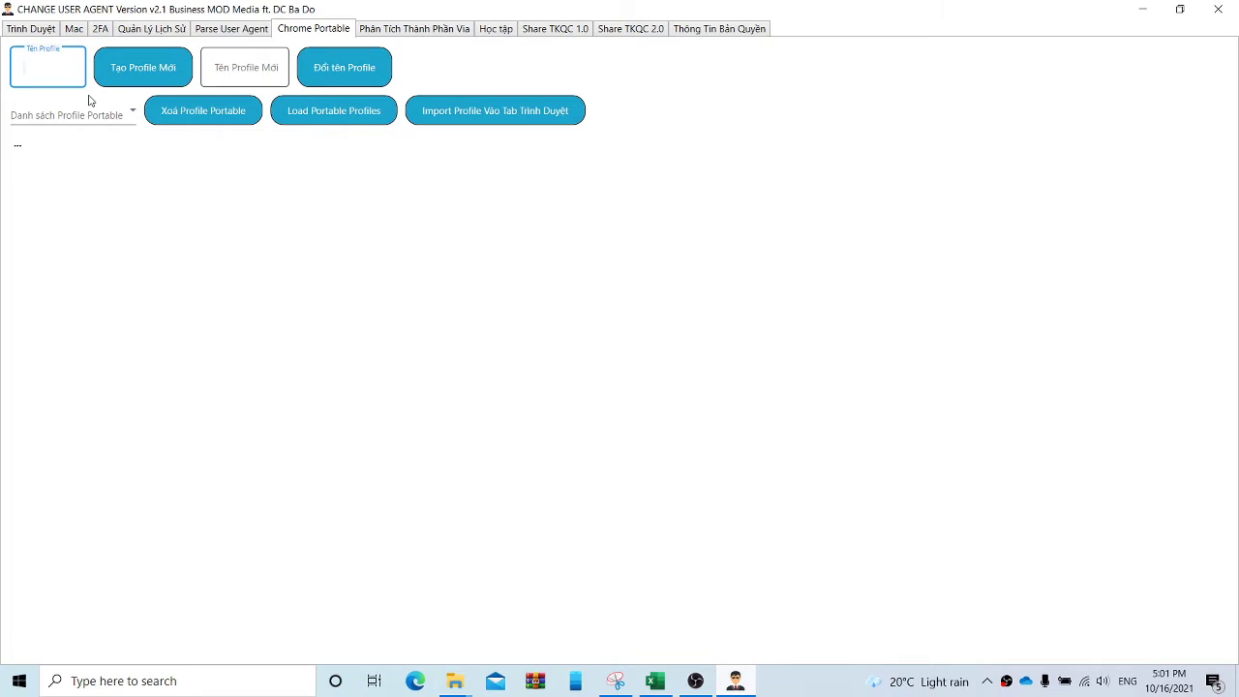
# Create the portable profile 'clone us 1' and import it into the browser settings tab
pyautogui.write('us 1')
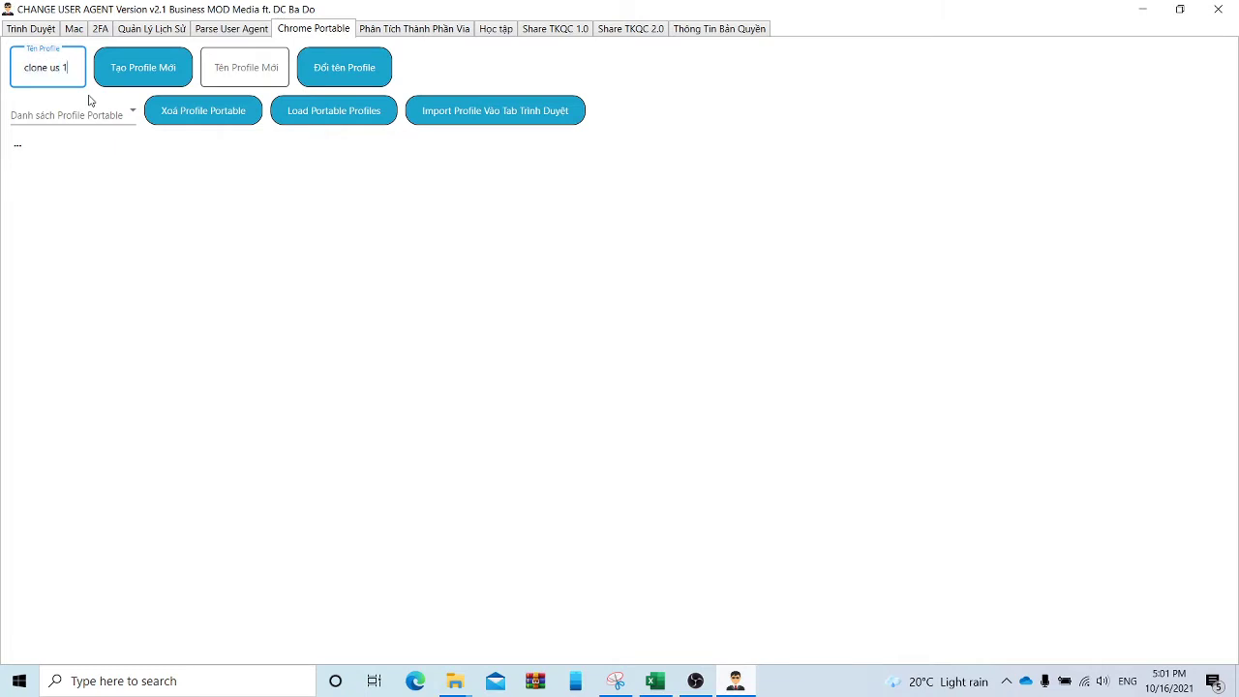
pyautogui.click(139, 81)
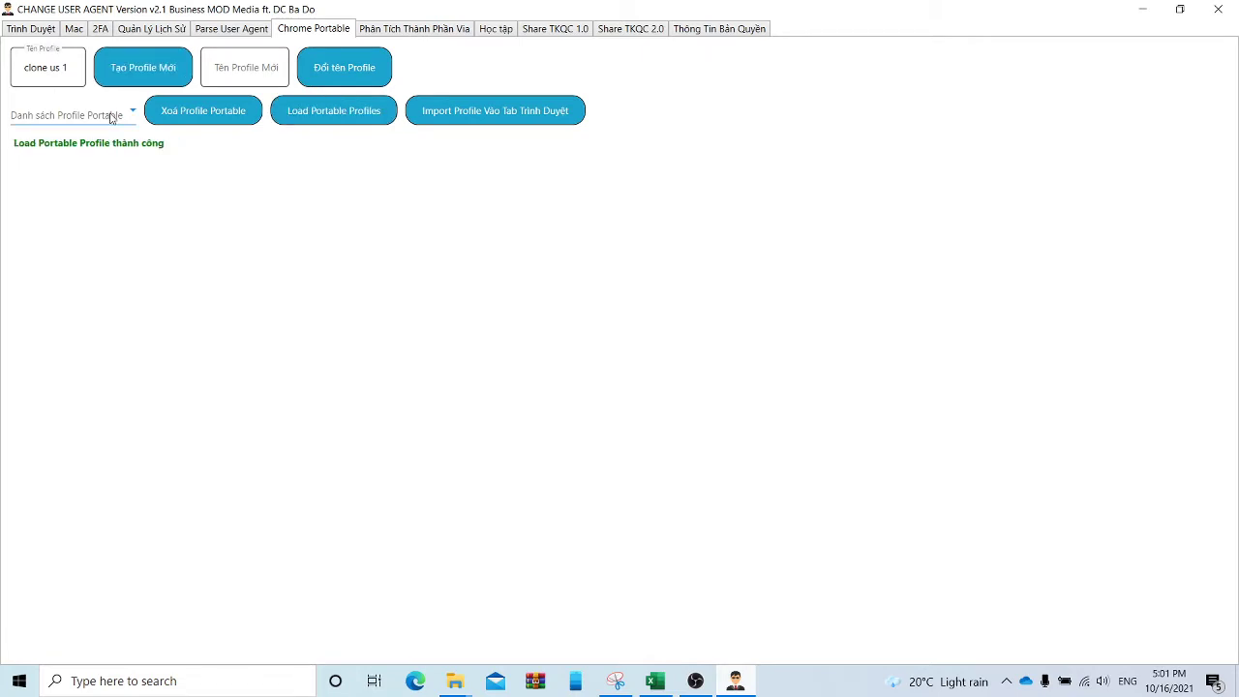
pyautogui.click(111, 117)
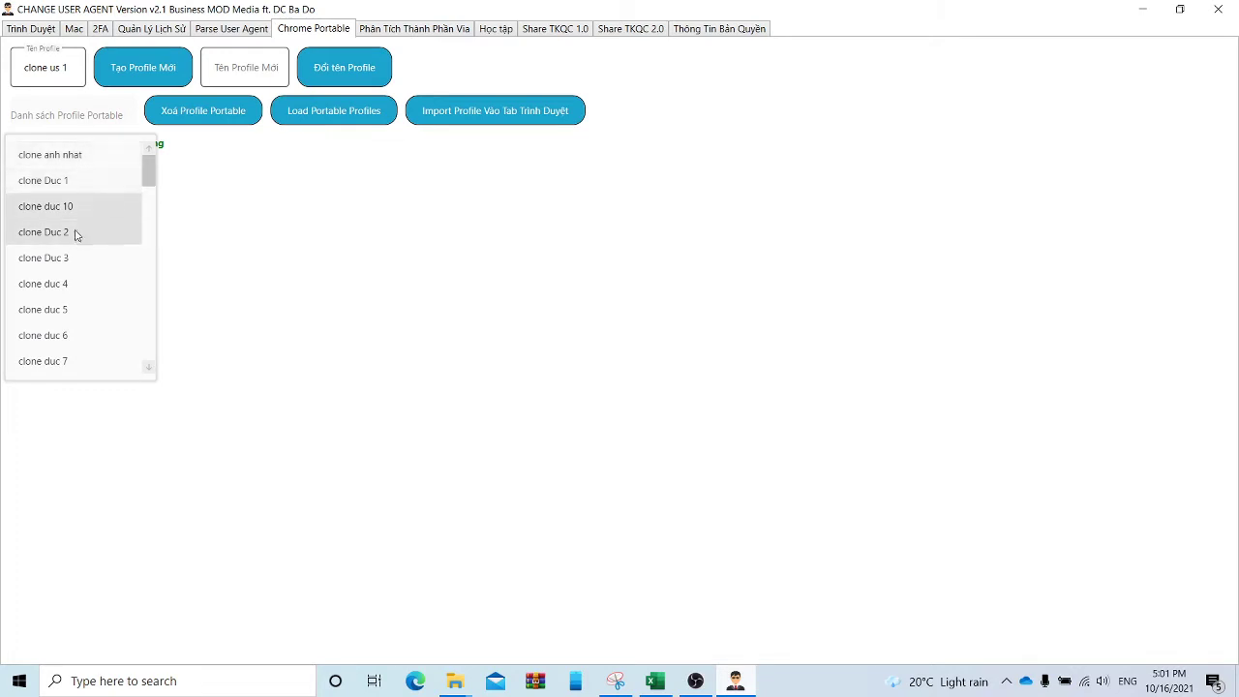
pyautogui.scroll(-2, 79, 281)
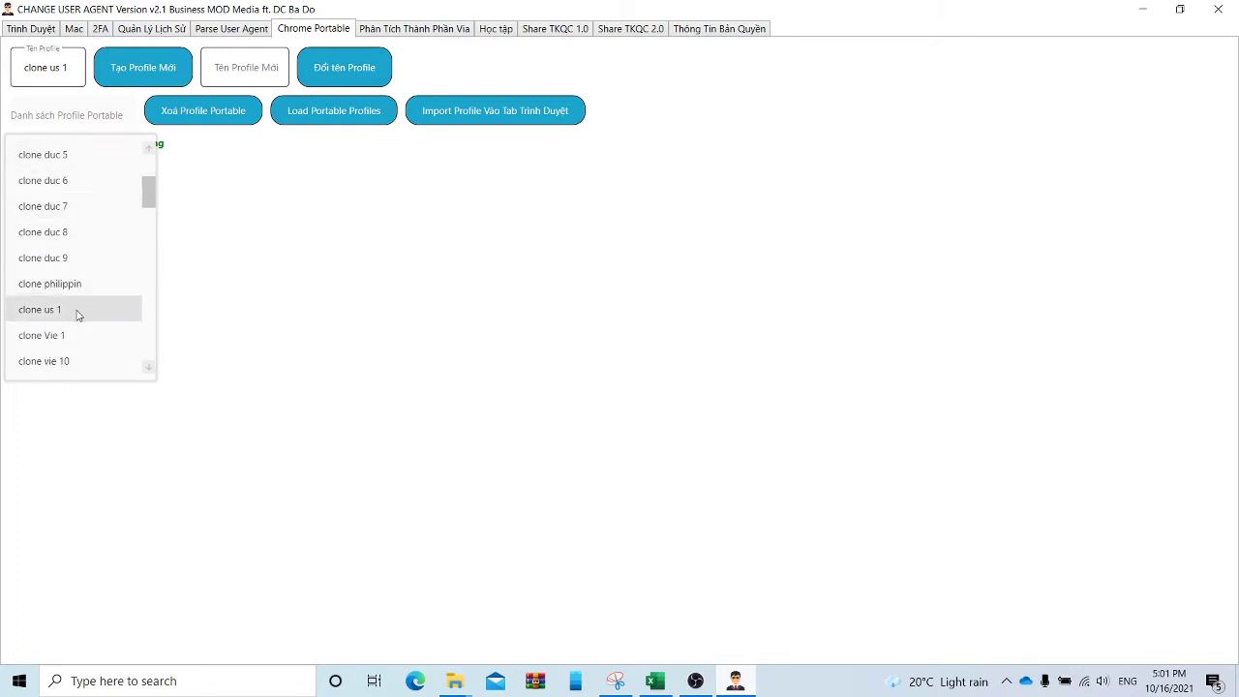
pyautogui.click(77, 310)
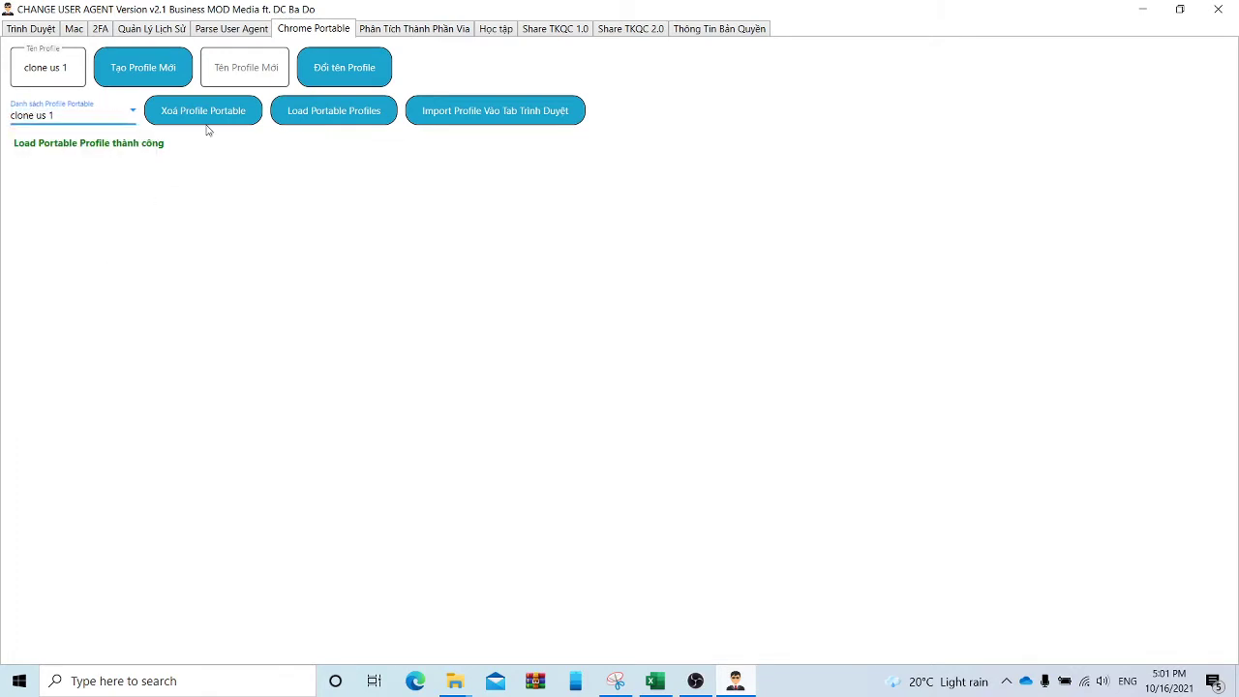
pyautogui.click(458, 118)
pyautogui.click(44, 29)
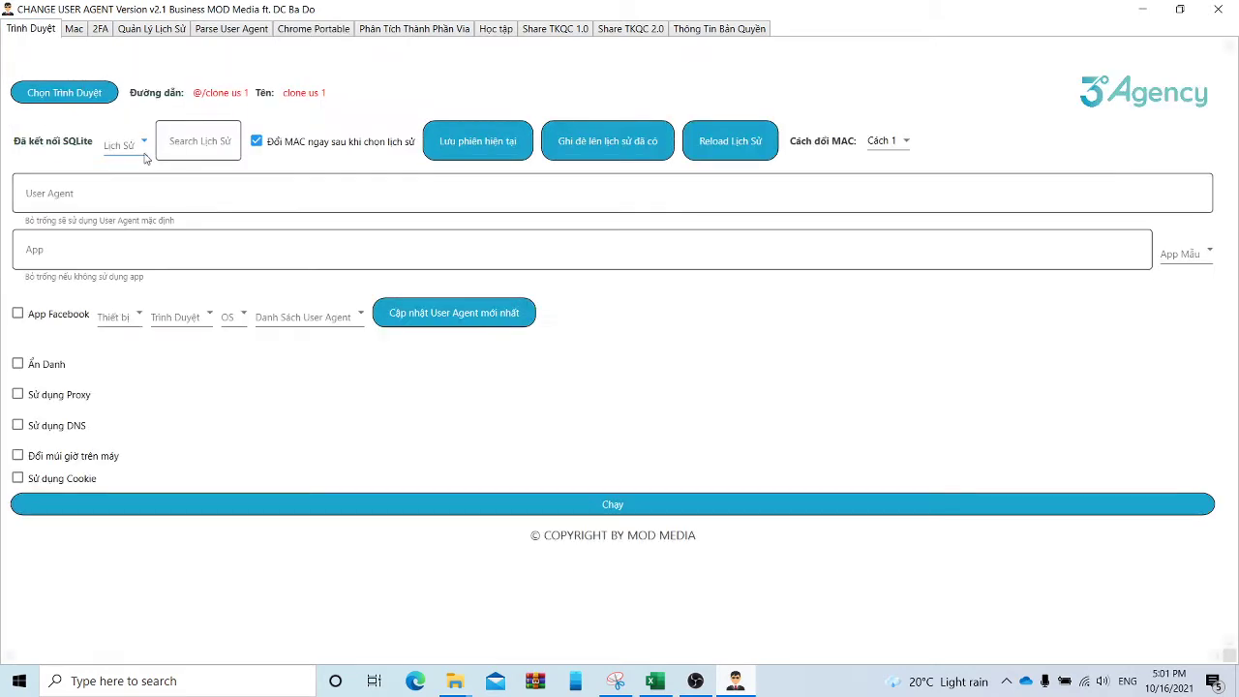
# Choose Mac OS X as the device type
pyautogui.click(130, 318)
pyautogui.scroll(-5, 145, 399)
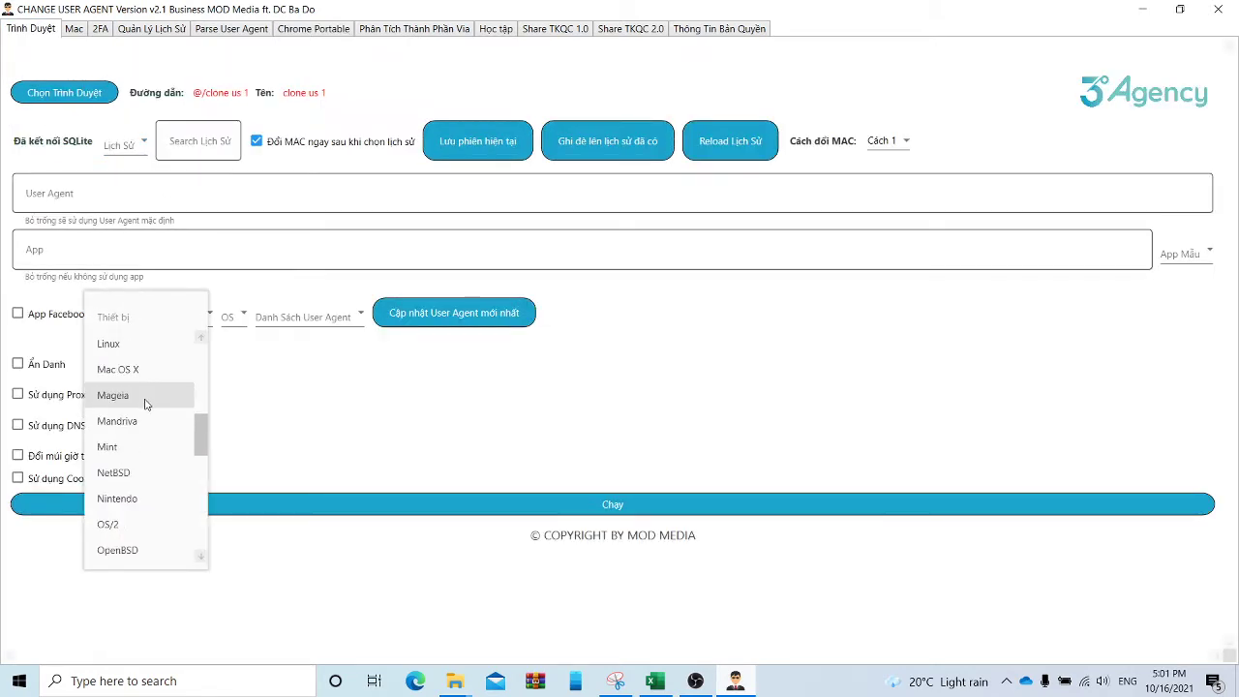
pyautogui.scroll(-3, 143, 472)
pyautogui.scroll(-1, 143, 475)
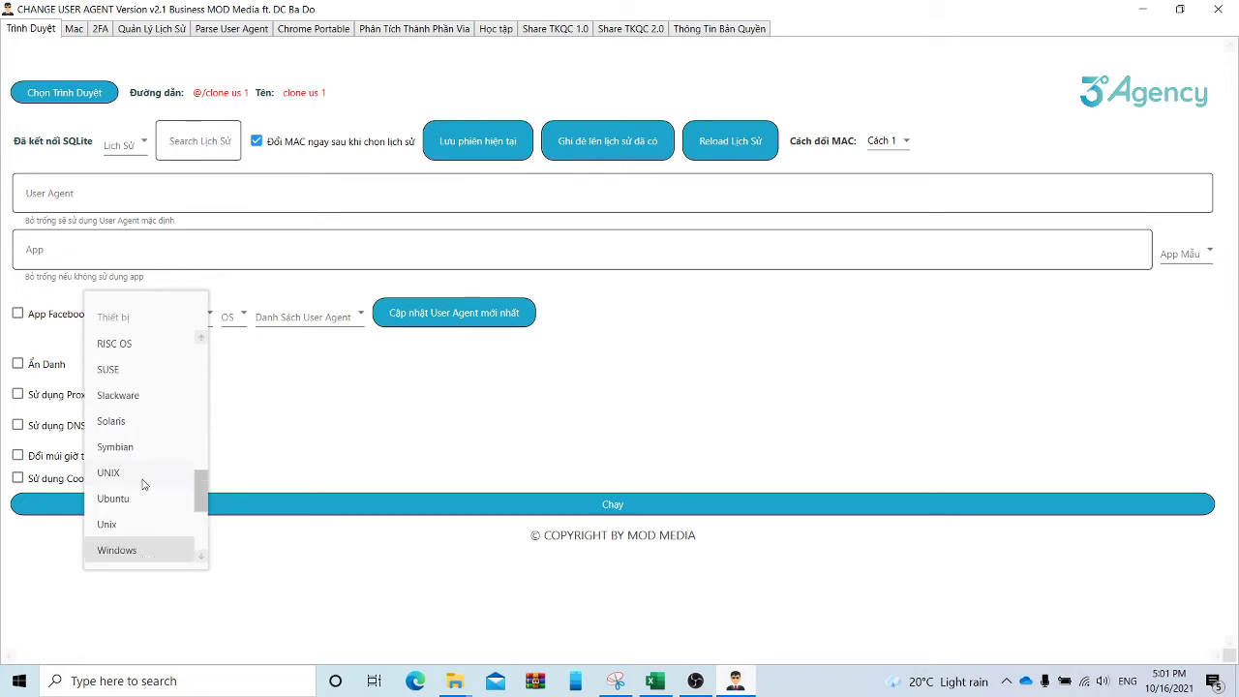
pyautogui.scroll(3, 143, 479)
pyautogui.scroll(1, 143, 481)
pyautogui.scroll(-4, 143, 482)
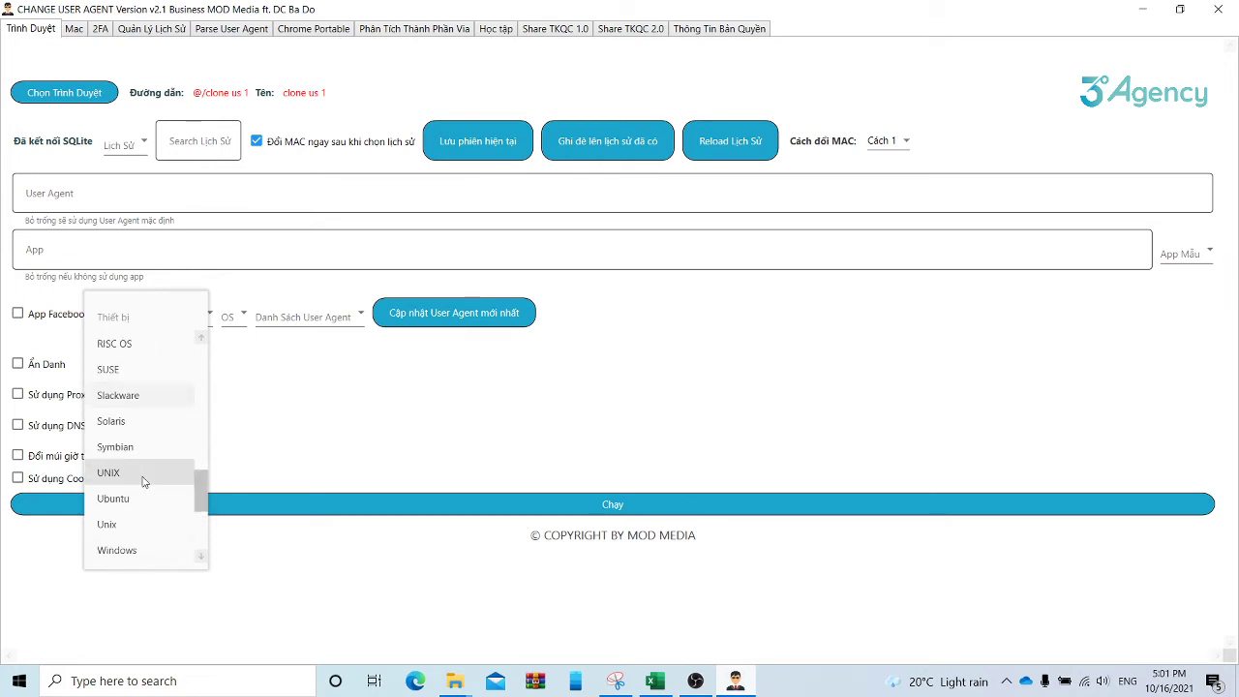
pyautogui.scroll(-3, 143, 481)
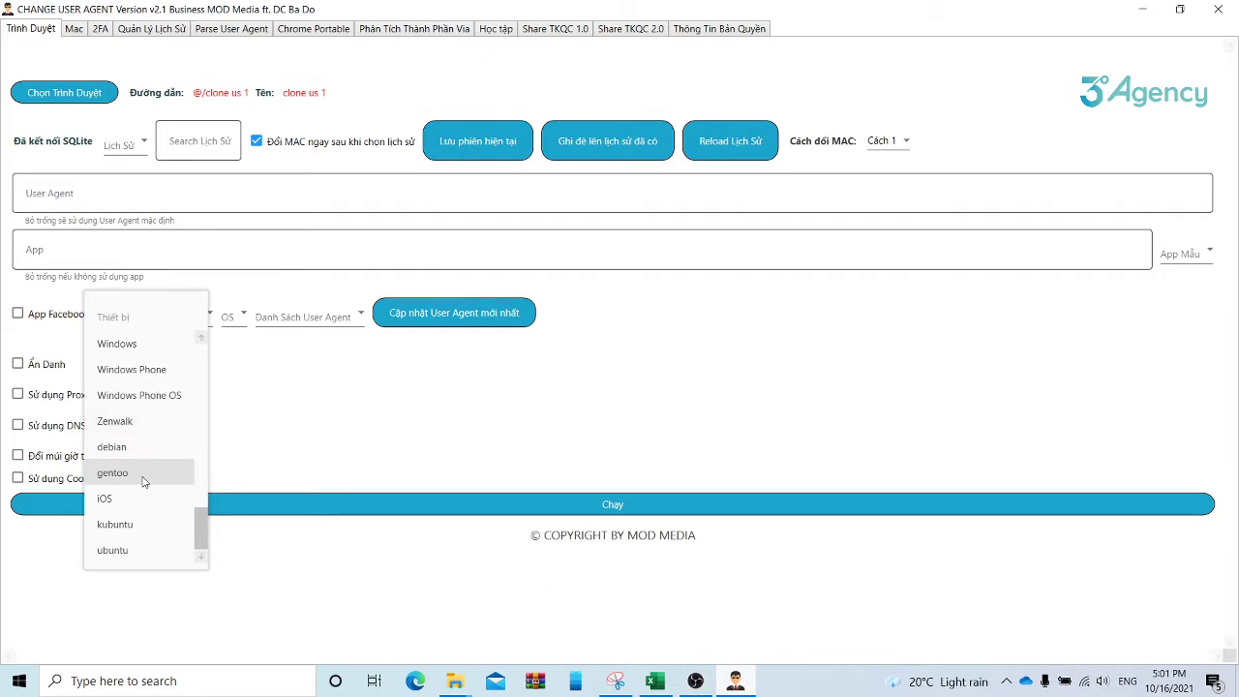
pyautogui.scroll(10, 144, 478)
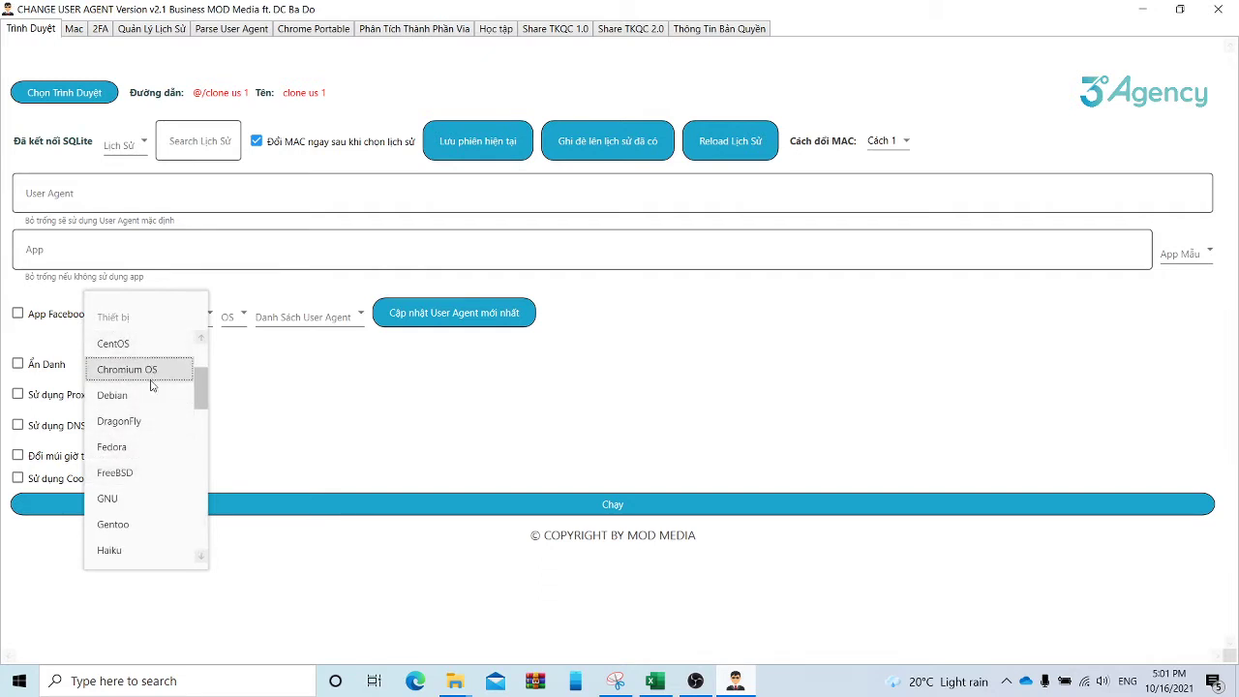
pyautogui.press('pagedown')
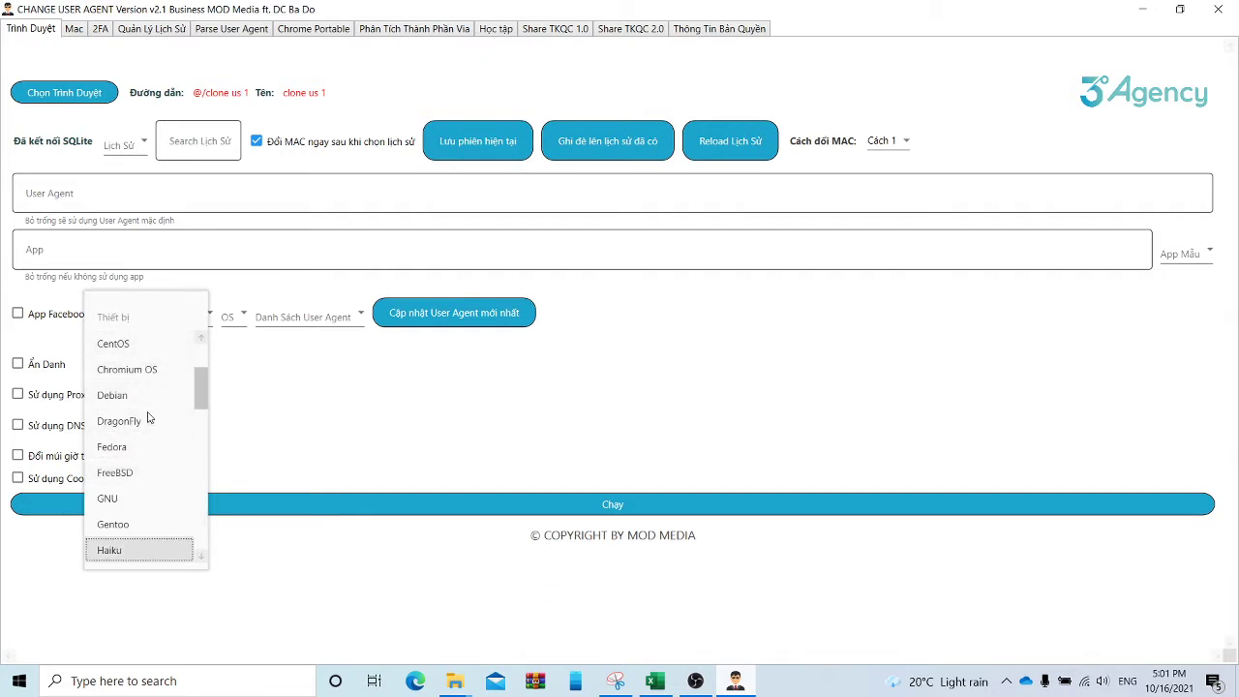
pyautogui.scroll(1, 148, 418)
pyautogui.scroll(1, 148, 418)
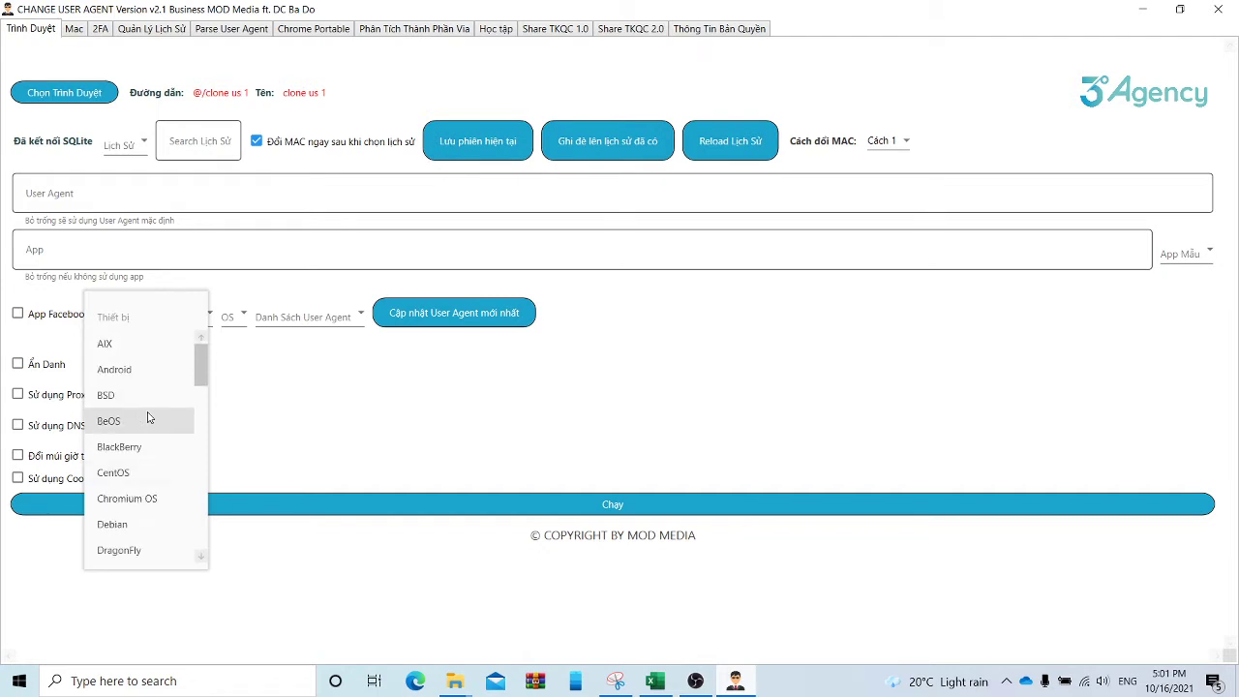
pyautogui.scroll(-1, 144, 422)
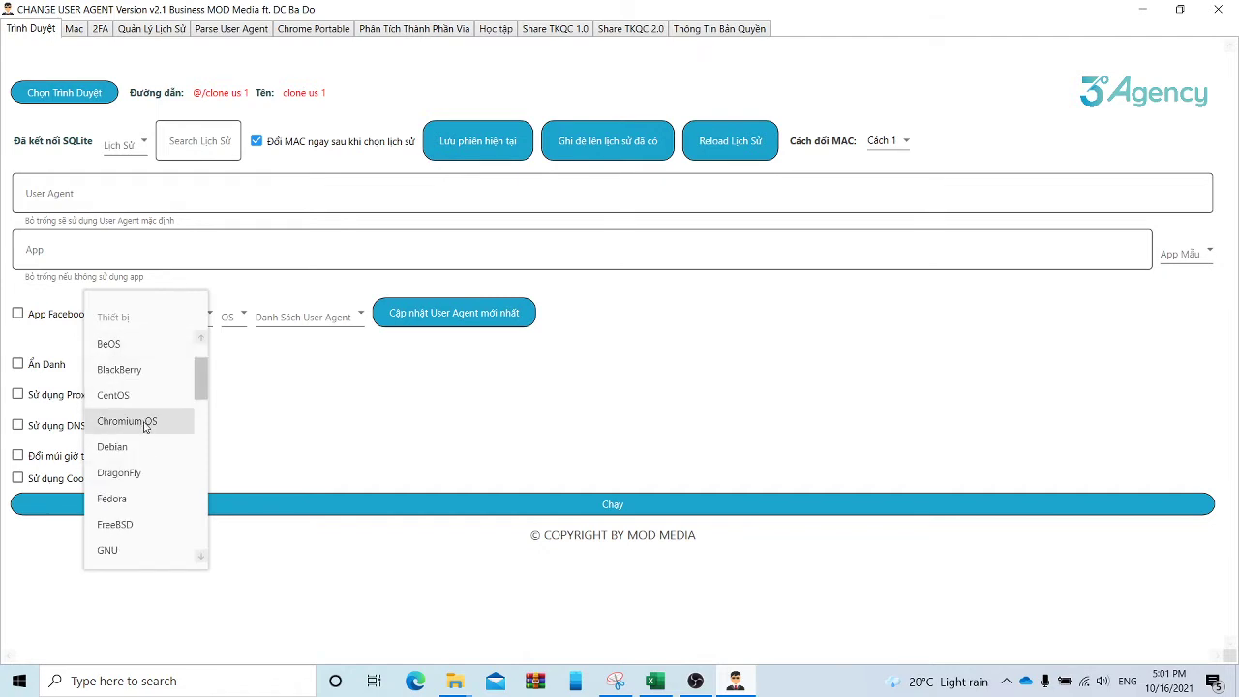
pyautogui.scroll(-3, 145, 428)
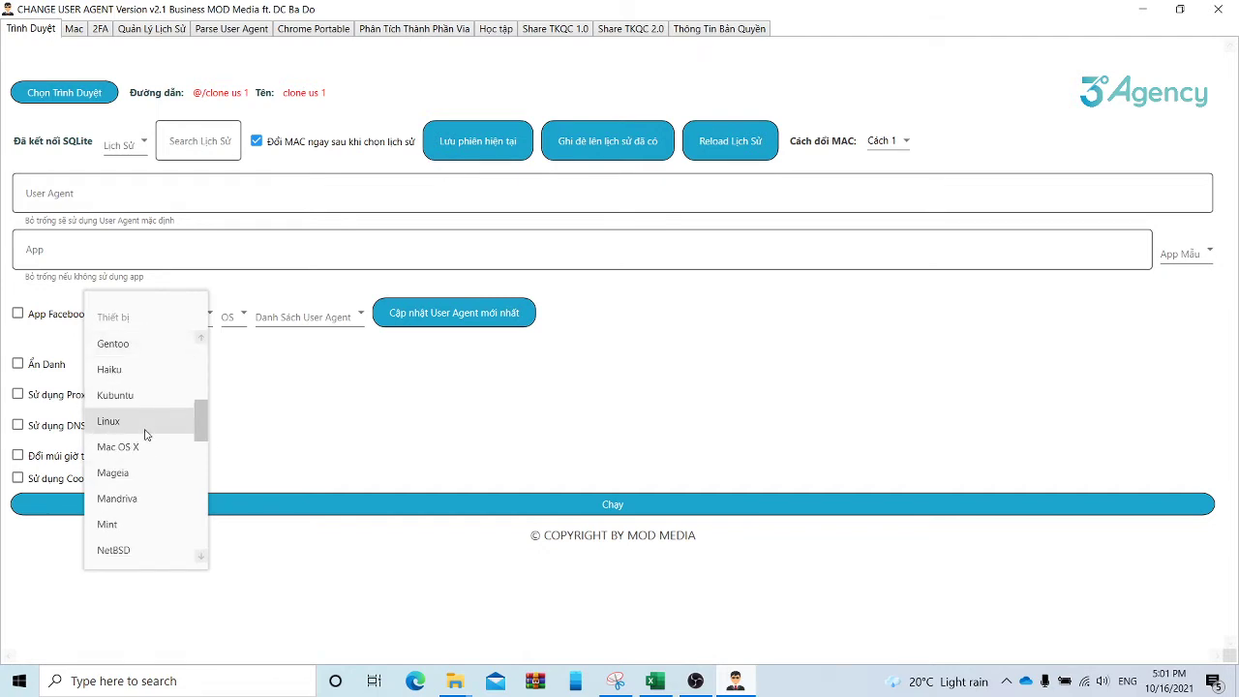
pyautogui.click(147, 448)
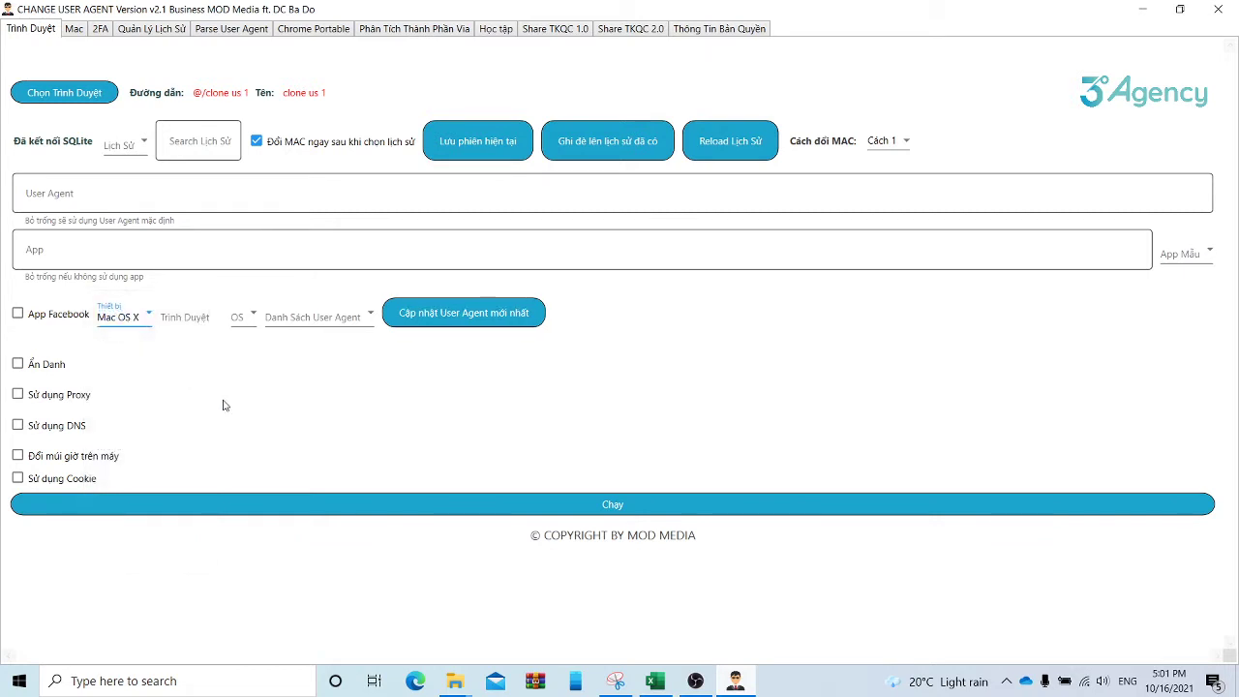
# Set the browser filter to Chrome and the operating system to MacPPC
pyautogui.scroll(-3, 223, 405)
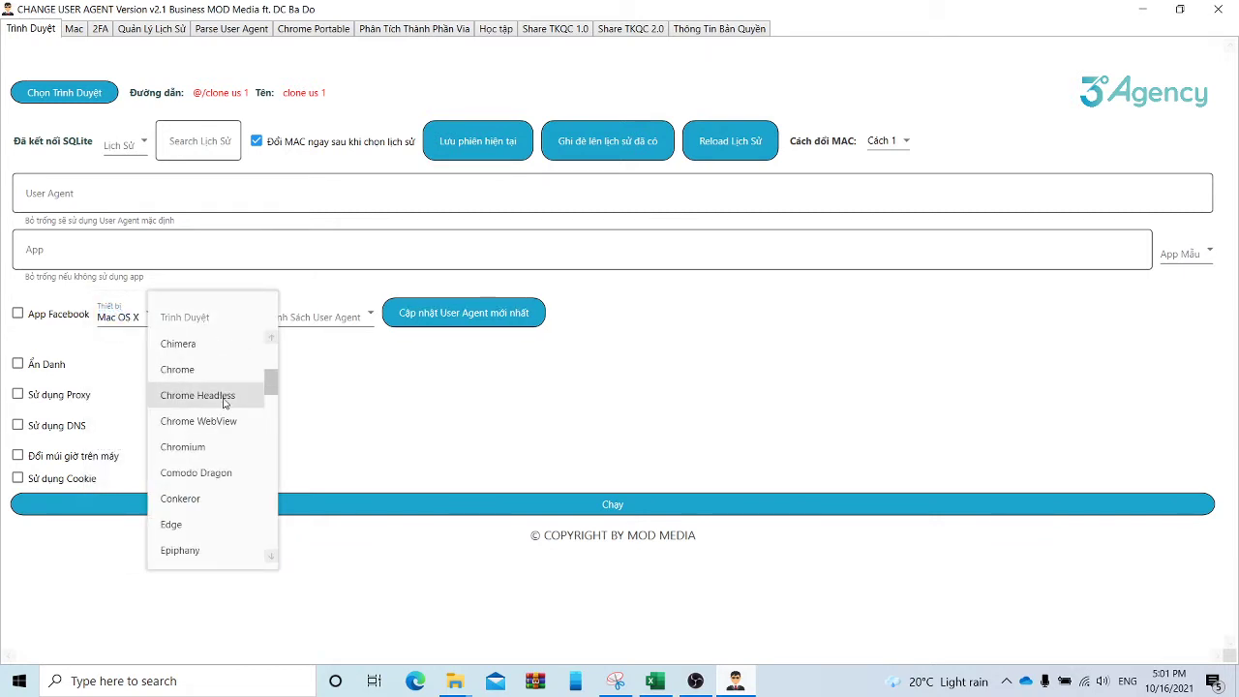
pyautogui.click(209, 370)
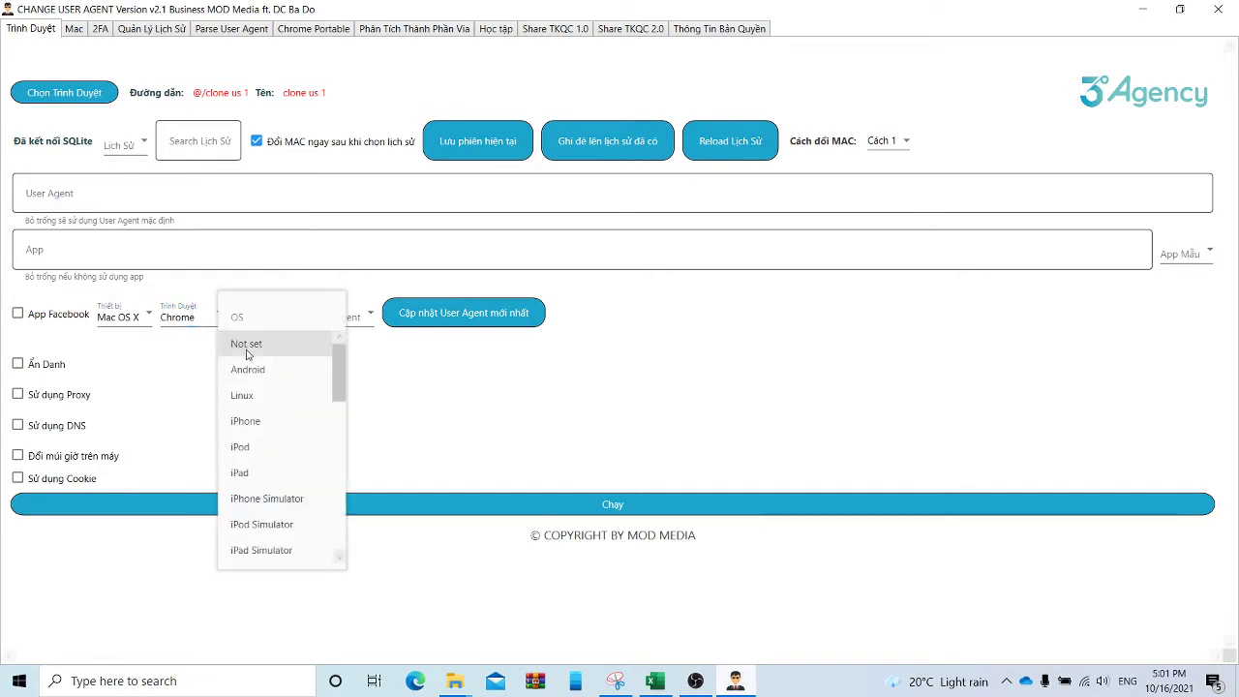
pyautogui.scroll(-3, 271, 426)
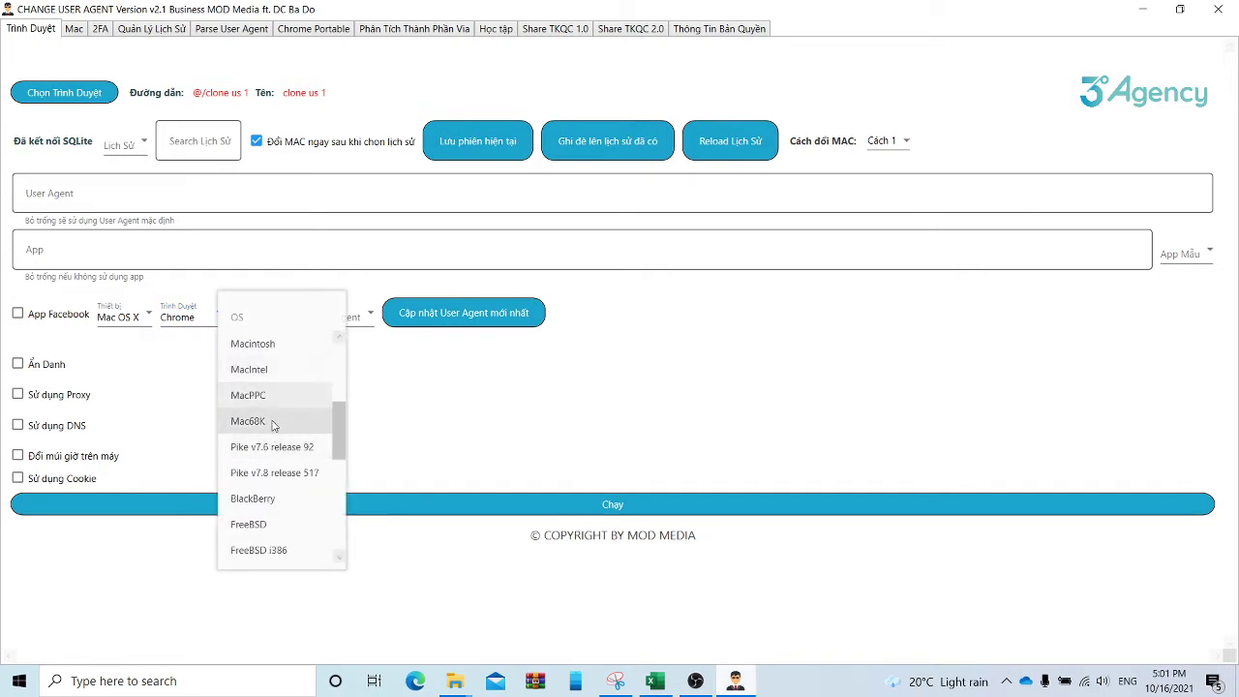
pyautogui.click(275, 400)
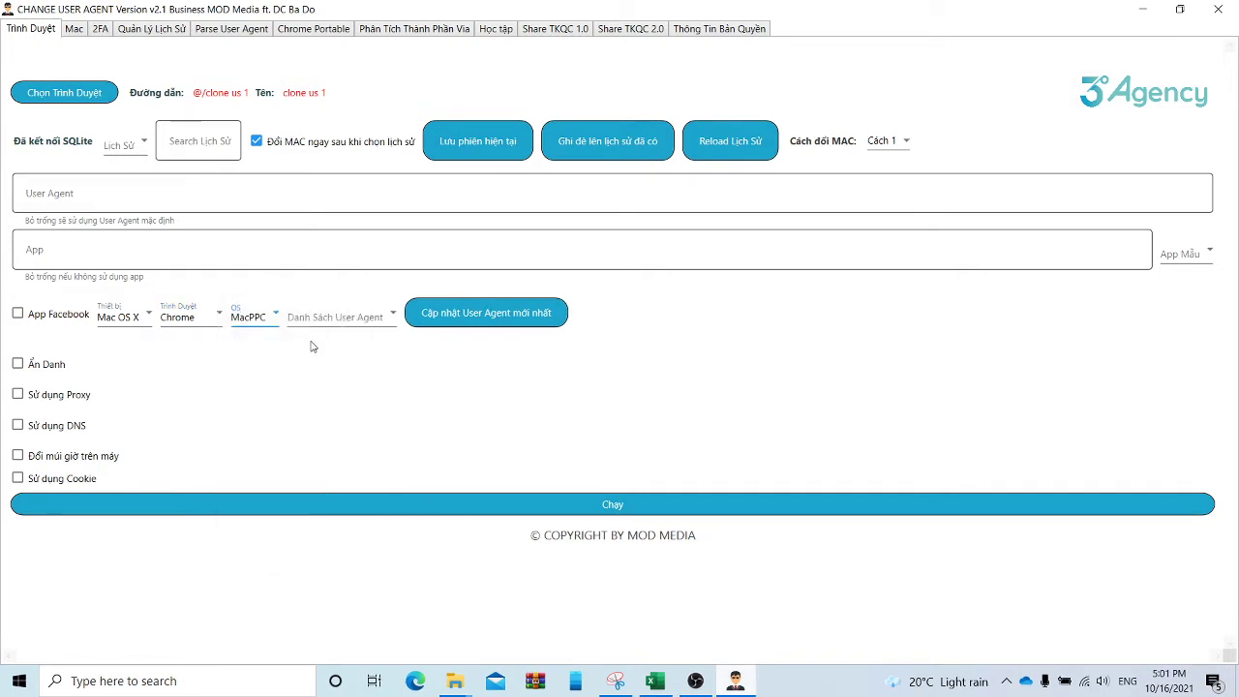
# Select the Mac OS X 10_15_3 Chrome 79.0 user agent and tick 'Đổi múi giờ trên máy'
pyautogui.click(366, 318)
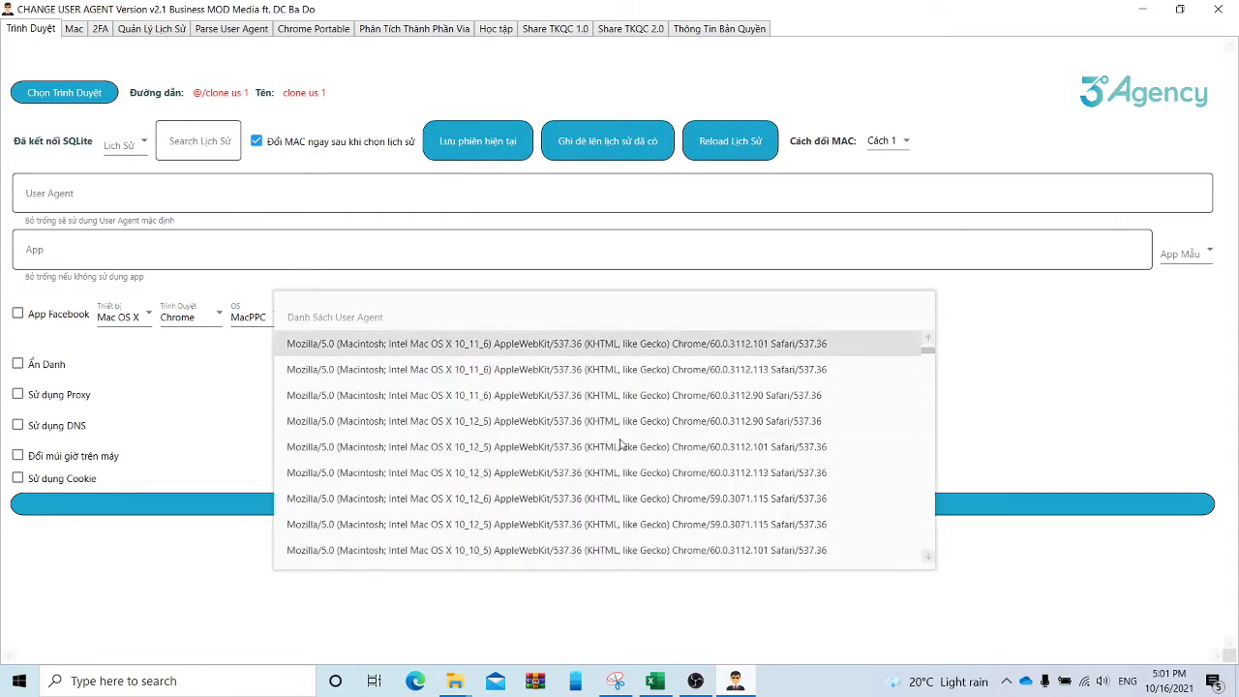
pyautogui.moveTo(927, 354); pyautogui.dragTo(927, 547)
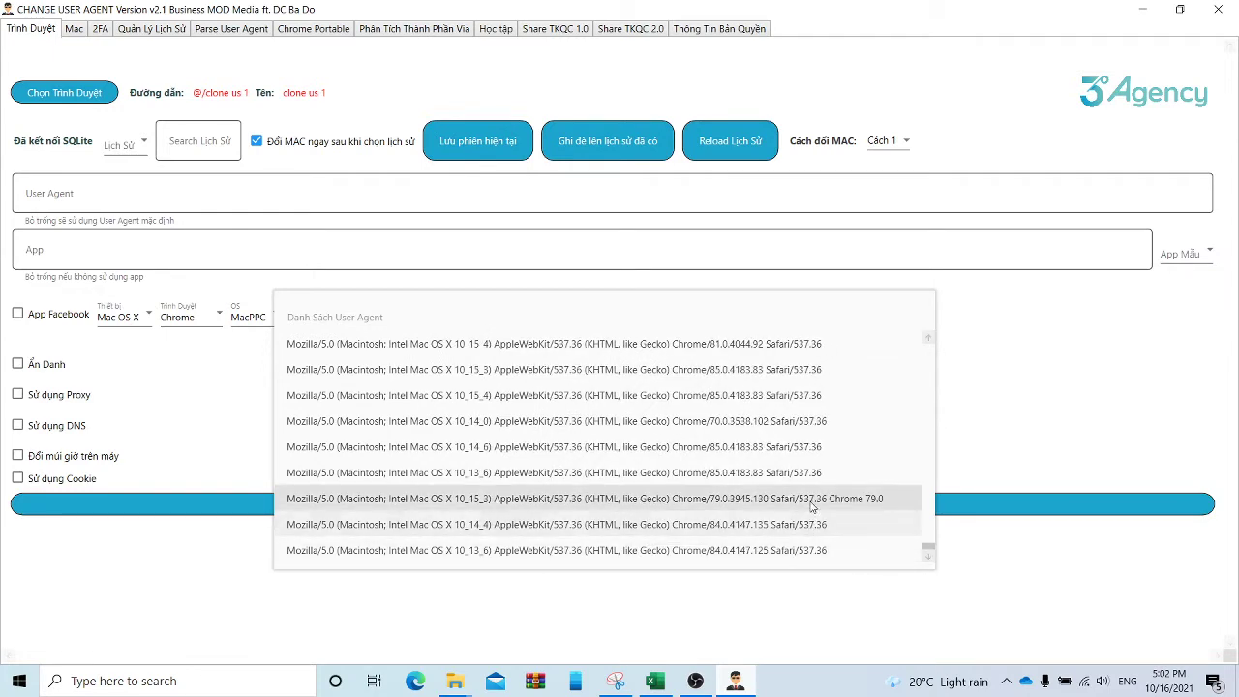
pyautogui.click(808, 499)
pyautogui.click(56, 457)
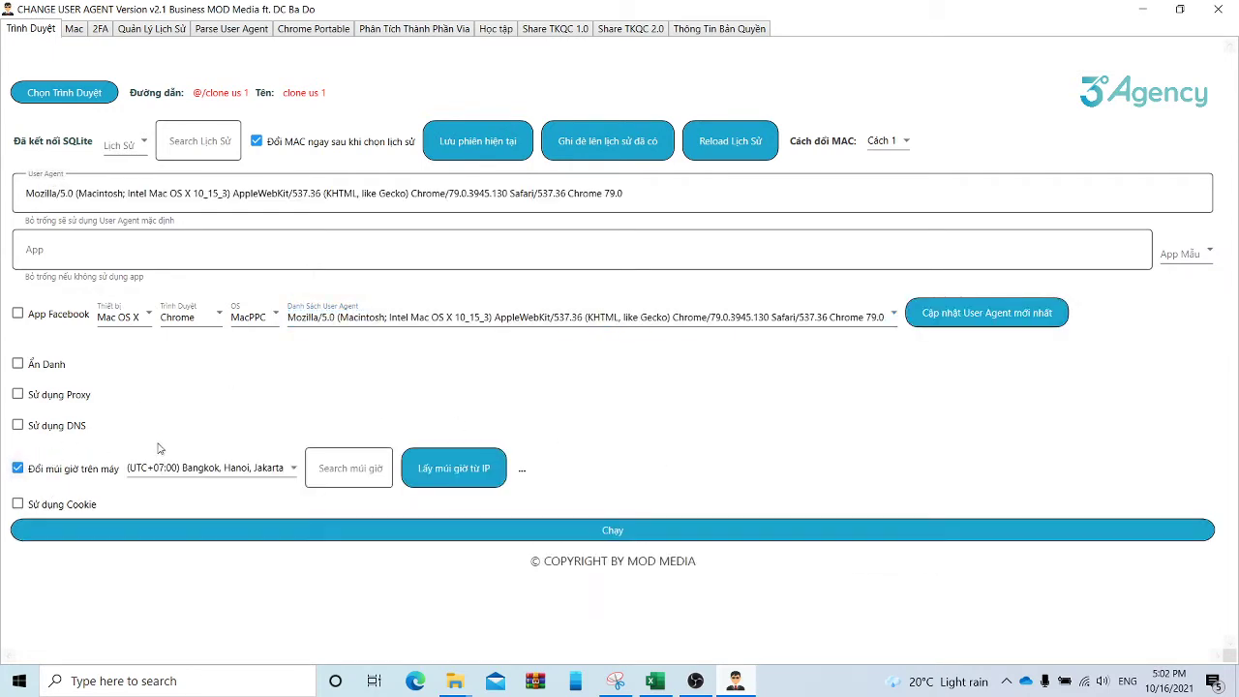
# Pick (UTC-05:00) Eastern Time (US & Canada) from the machine time-zone list
pyautogui.click(280, 466)
pyautogui.scroll(-5, 277, 315)
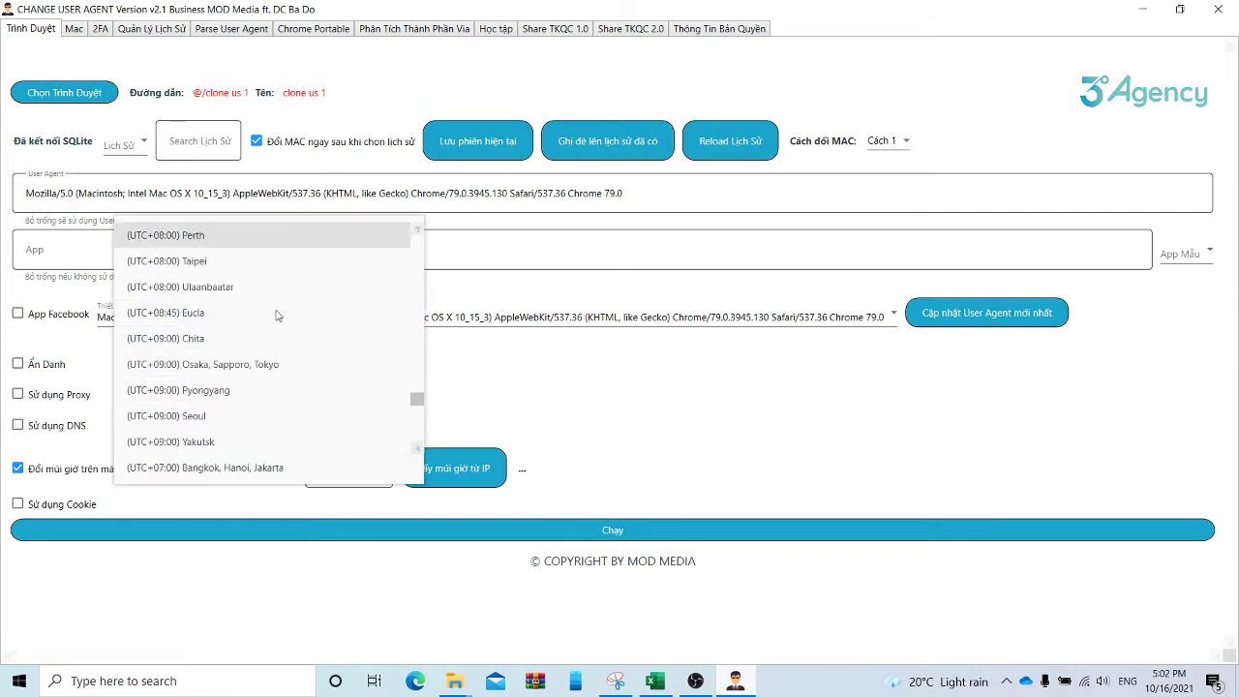
pyautogui.scroll(-5, 277, 316)
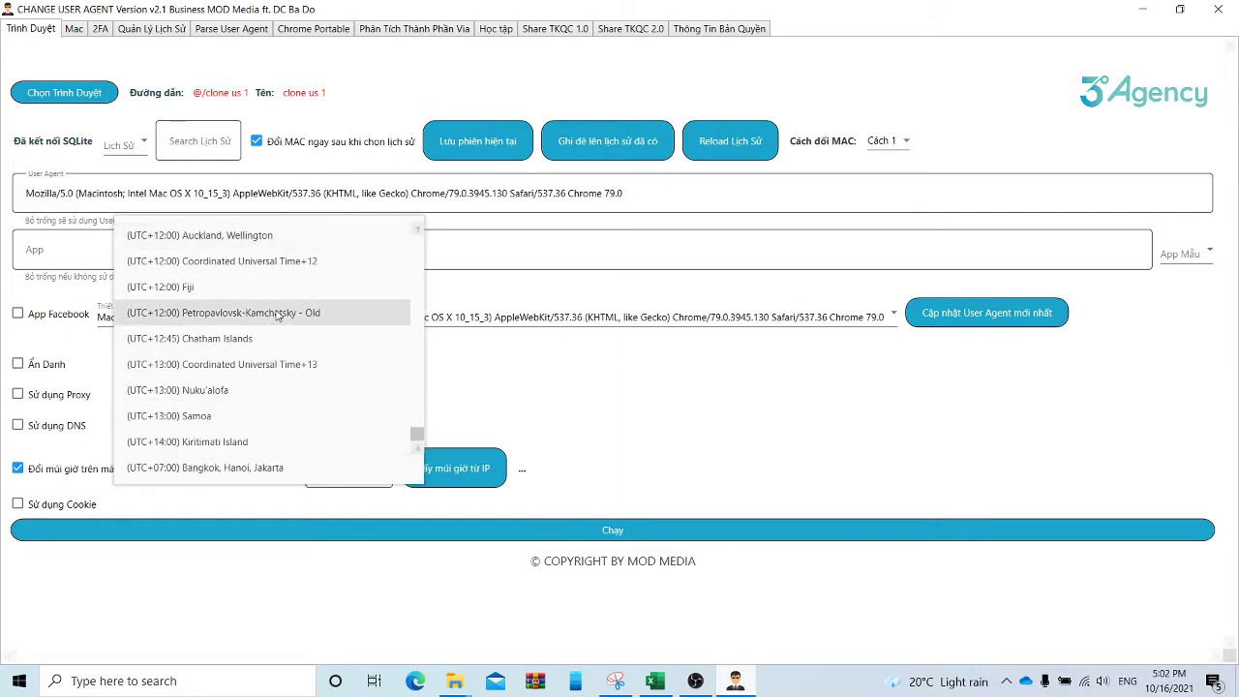
pyautogui.scroll(2, 277, 315)
pyautogui.scroll(-2, 276, 316)
pyautogui.scroll(3, 277, 315)
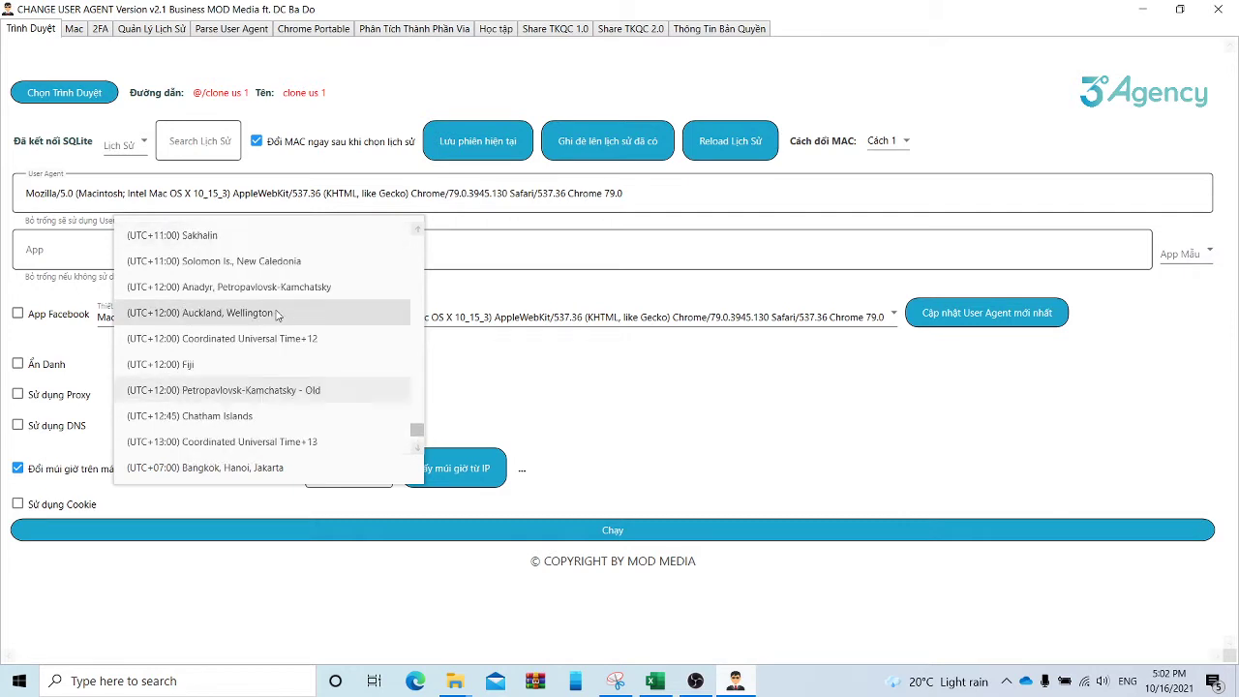
pyautogui.scroll(2, 277, 316)
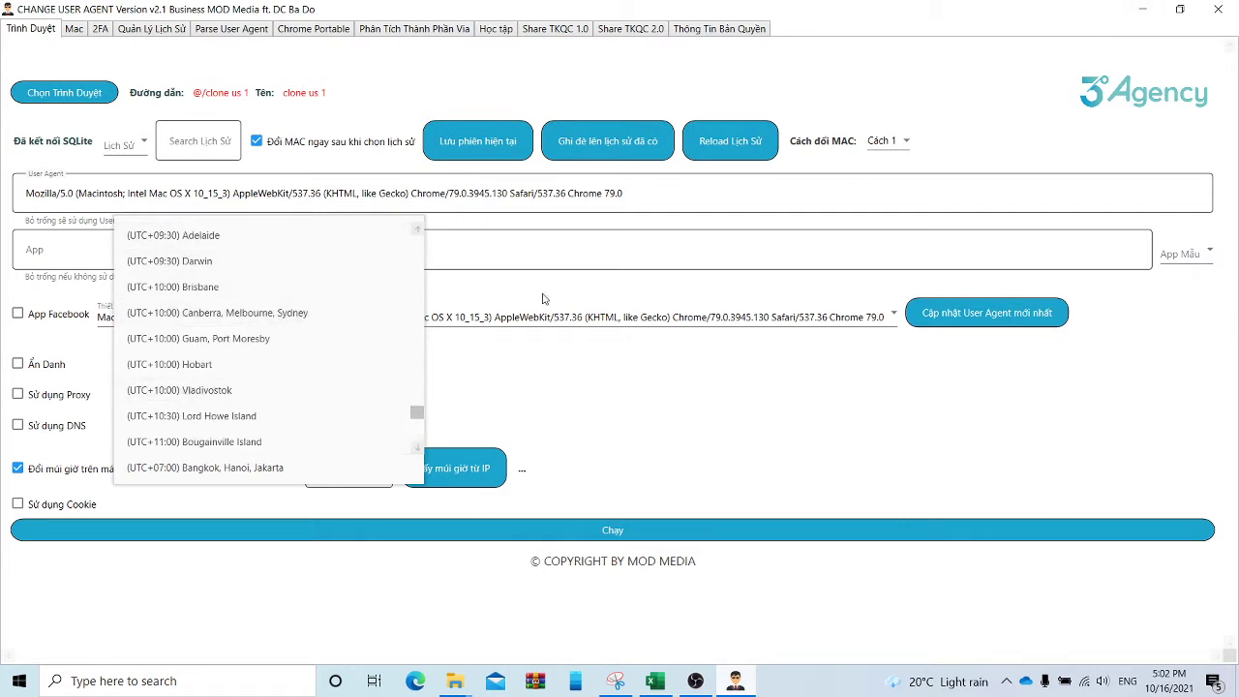
pyautogui.scroll(-5, 319, 377)
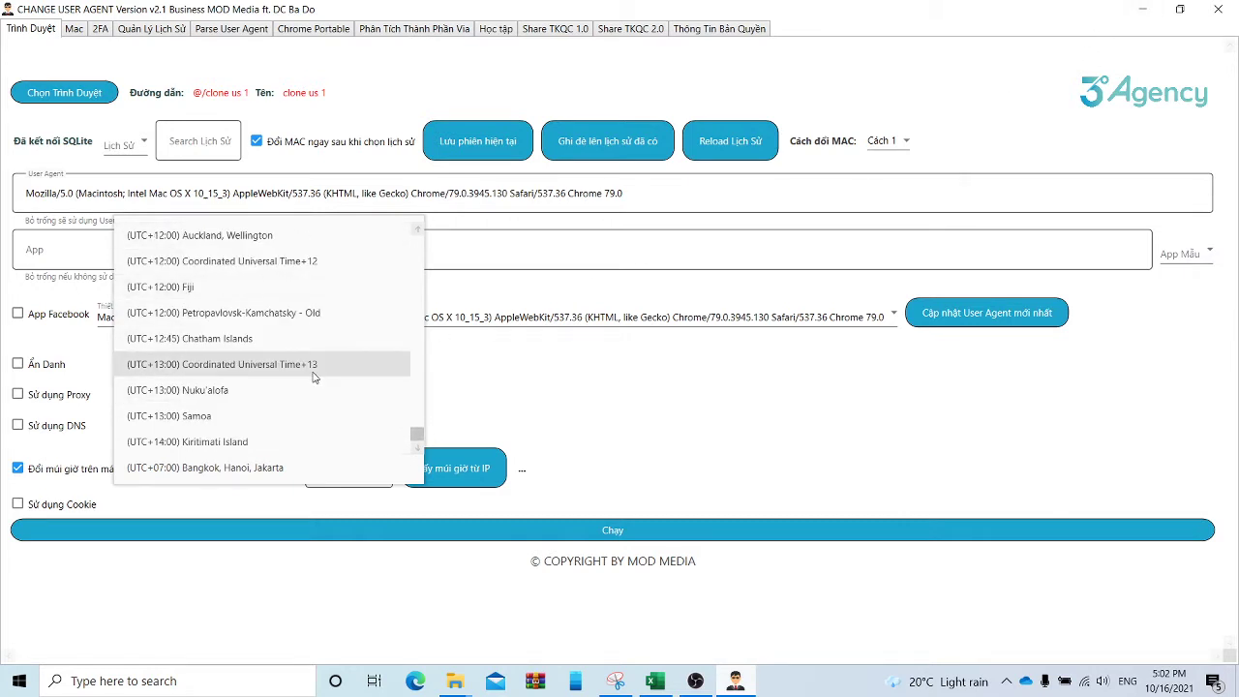
pyautogui.scroll(5, 313, 378)
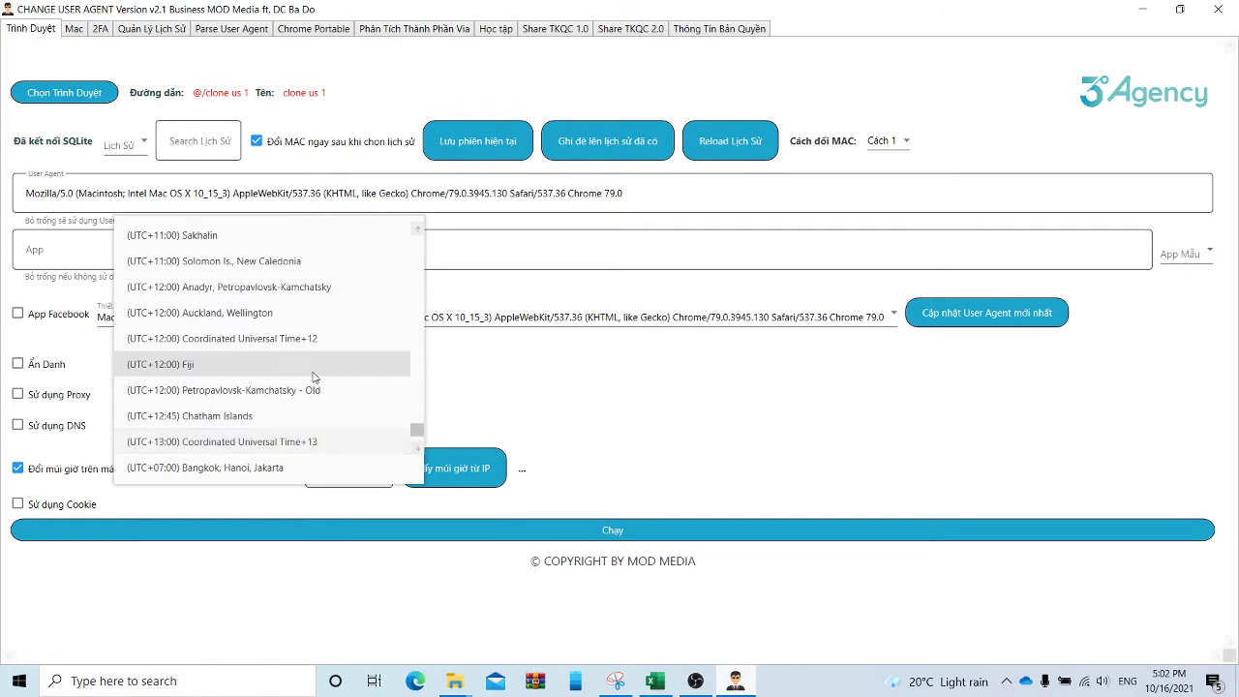
pyautogui.scroll(3, 314, 378)
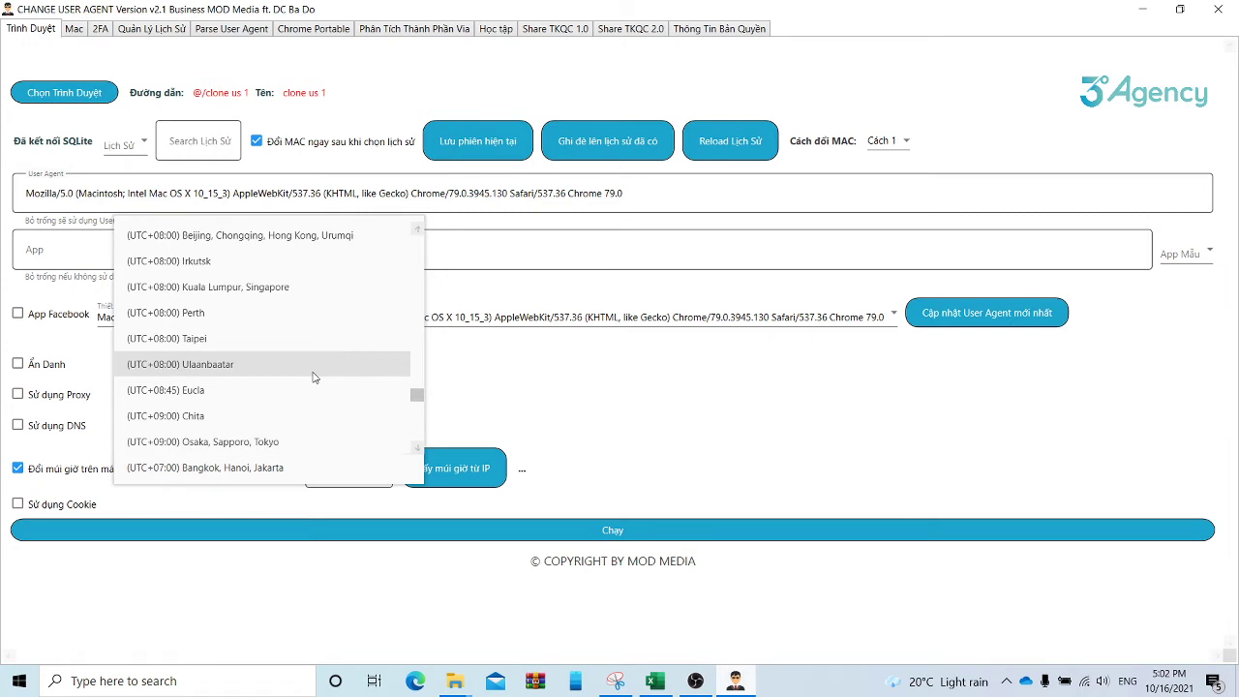
pyautogui.scroll(2, 314, 377)
pyautogui.scroll(4, 314, 378)
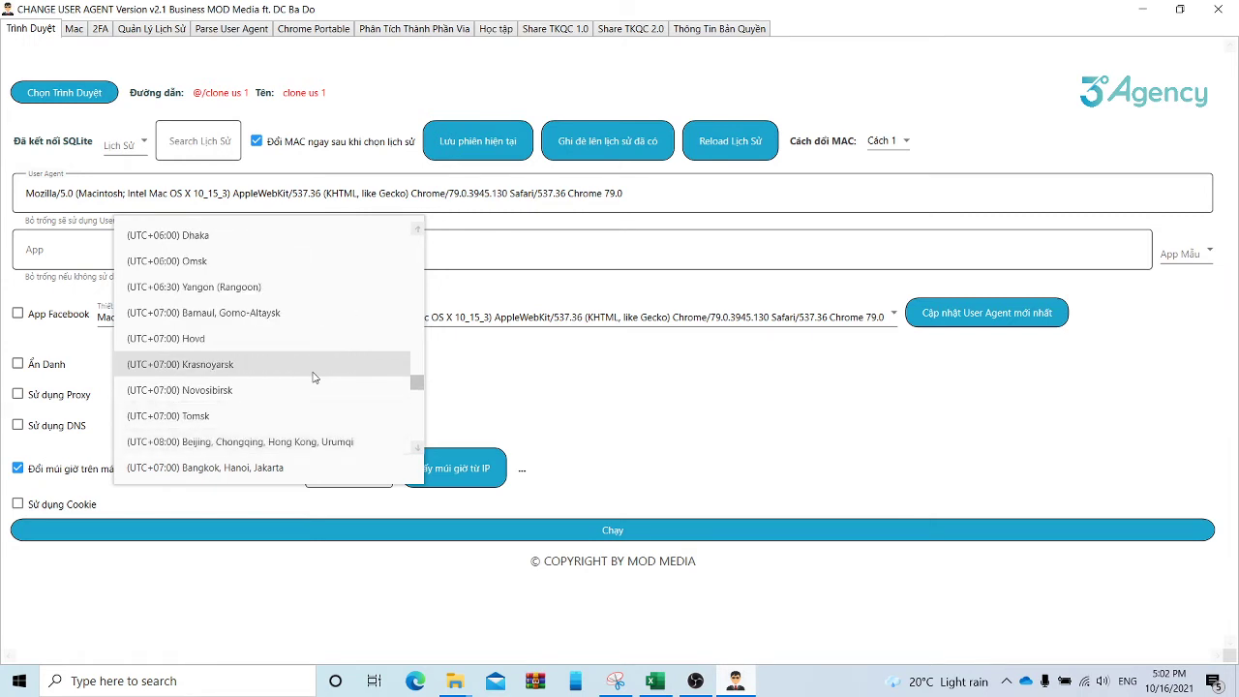
pyautogui.scroll(2, 314, 378)
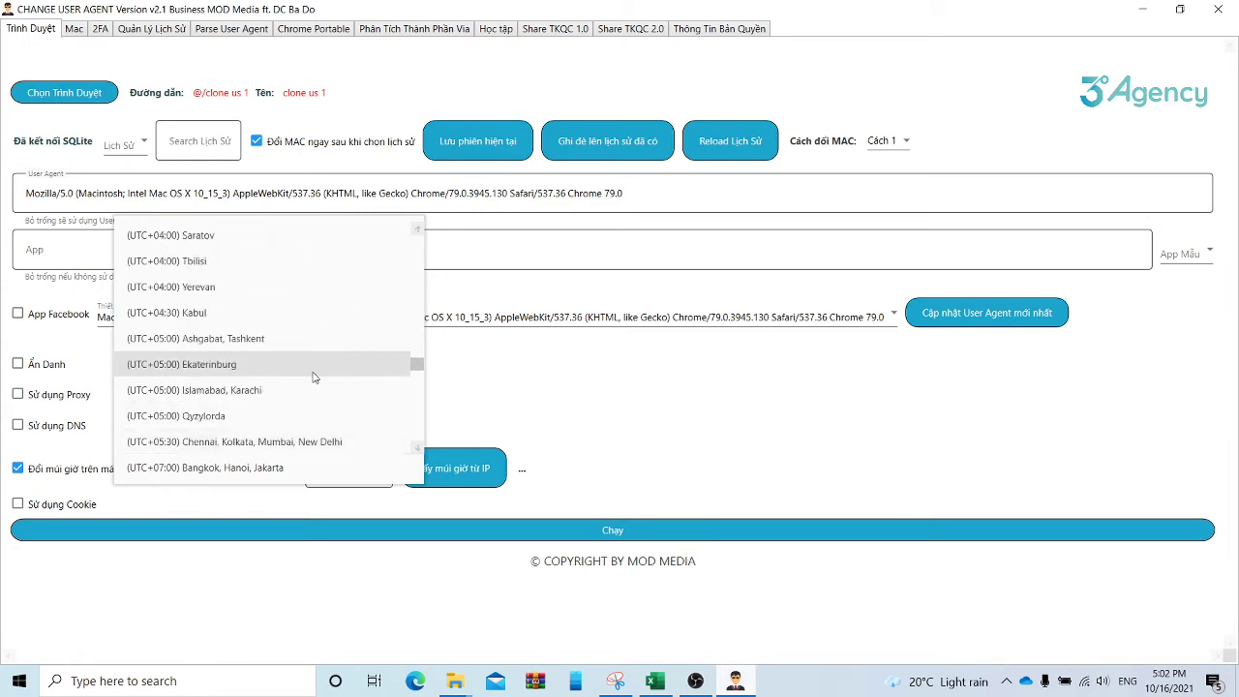
pyautogui.scroll(4, 314, 378)
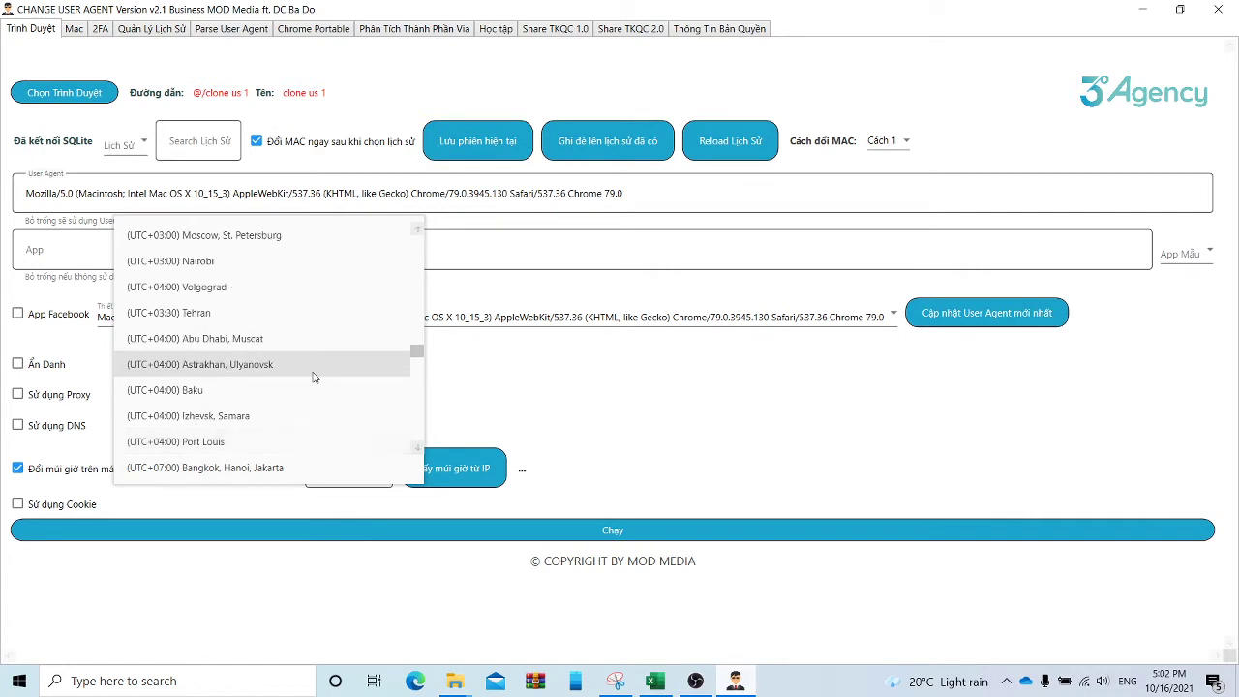
pyautogui.scroll(3, 314, 378)
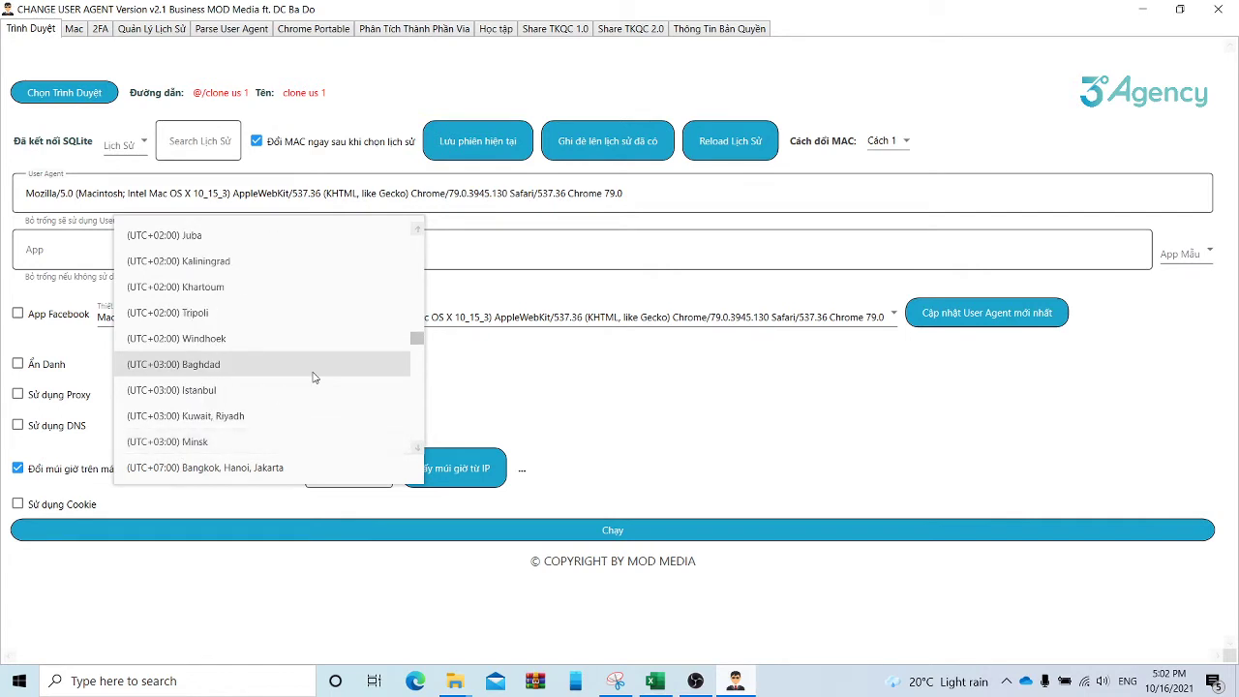
pyautogui.scroll(6, 314, 377)
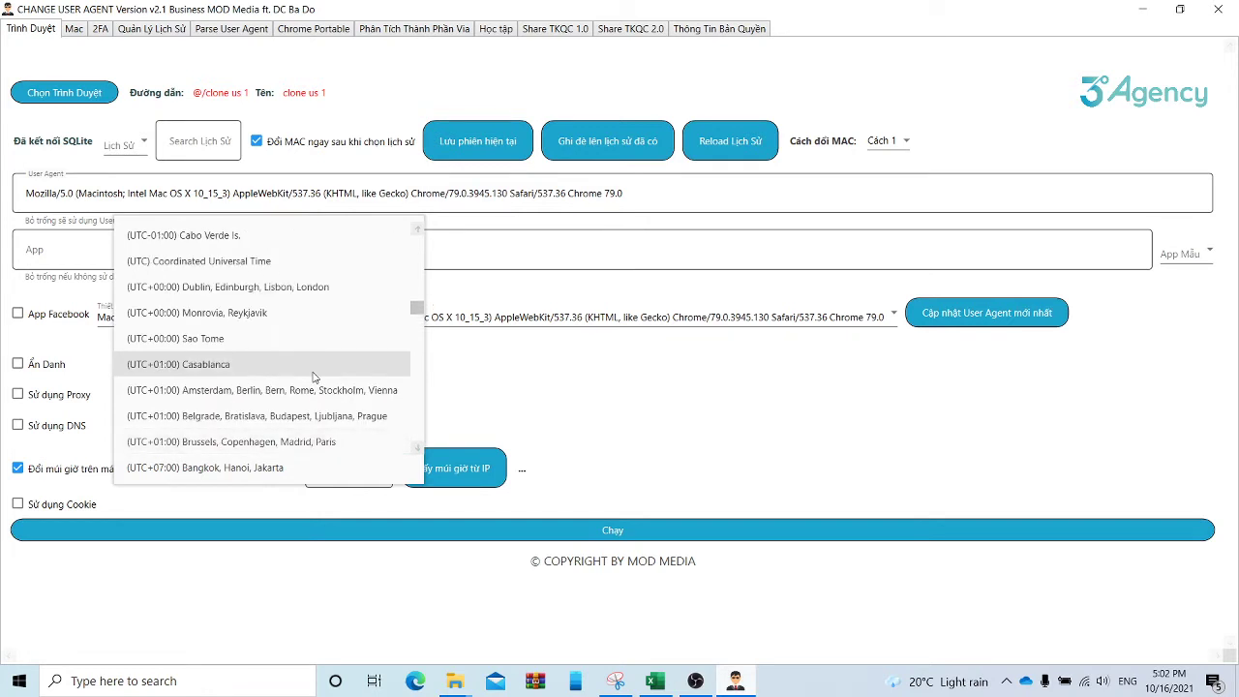
pyautogui.scroll(1, 314, 378)
pyautogui.scroll(2, 314, 378)
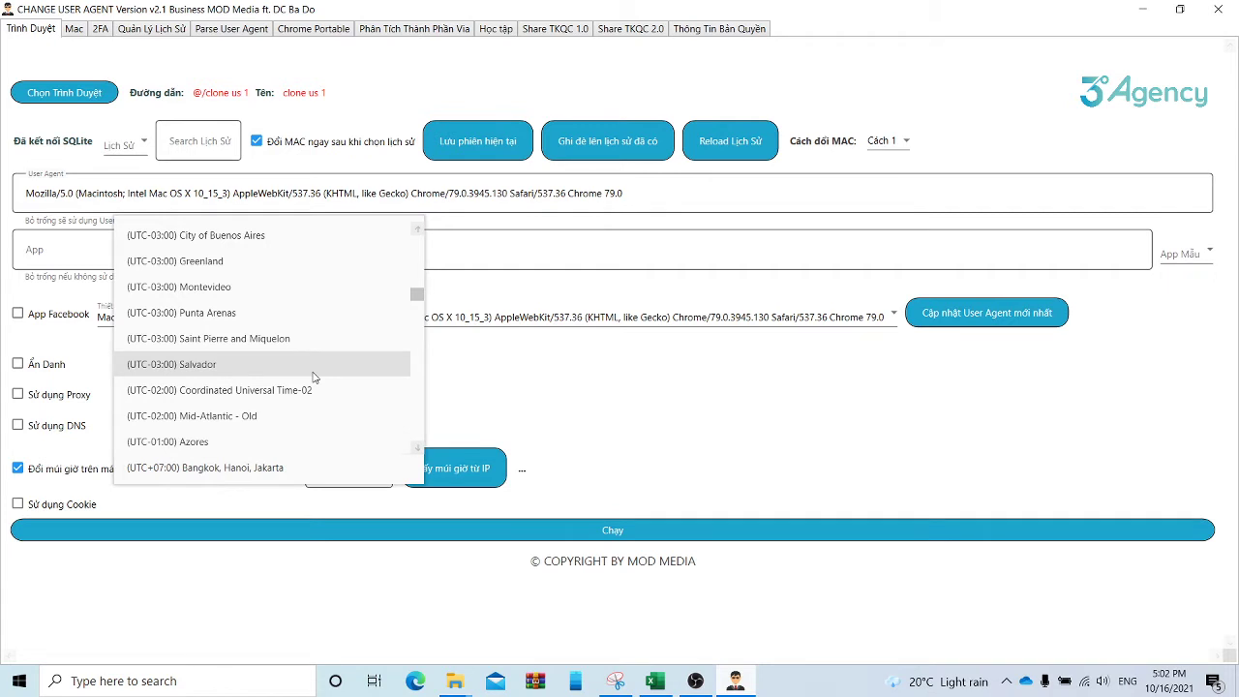
pyautogui.scroll(3, 314, 378)
pyautogui.scroll(2, 313, 378)
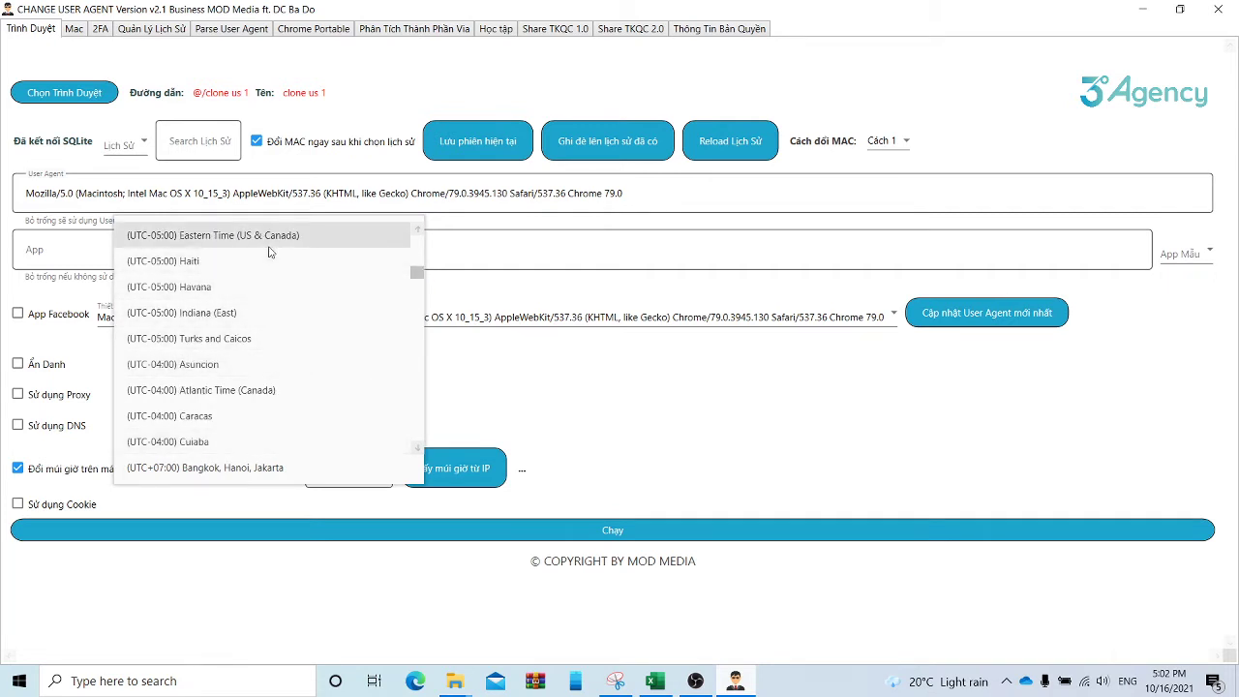
pyautogui.scroll(1, 274, 242)
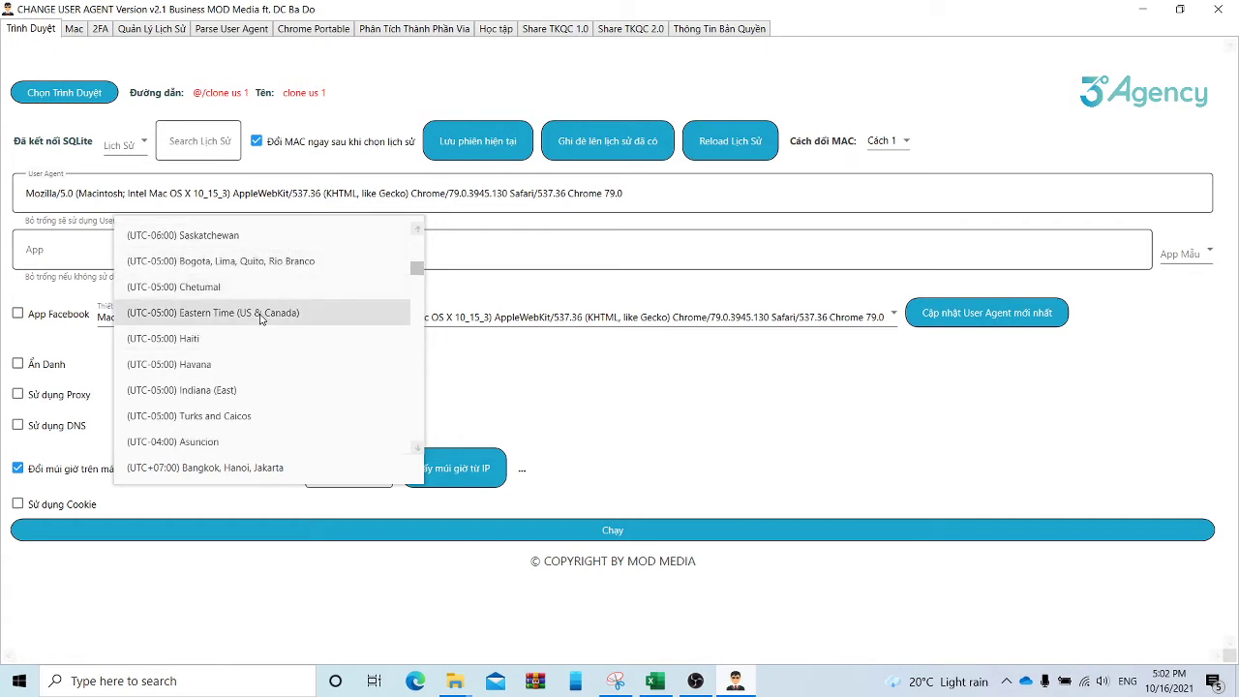
pyautogui.click(259, 317)
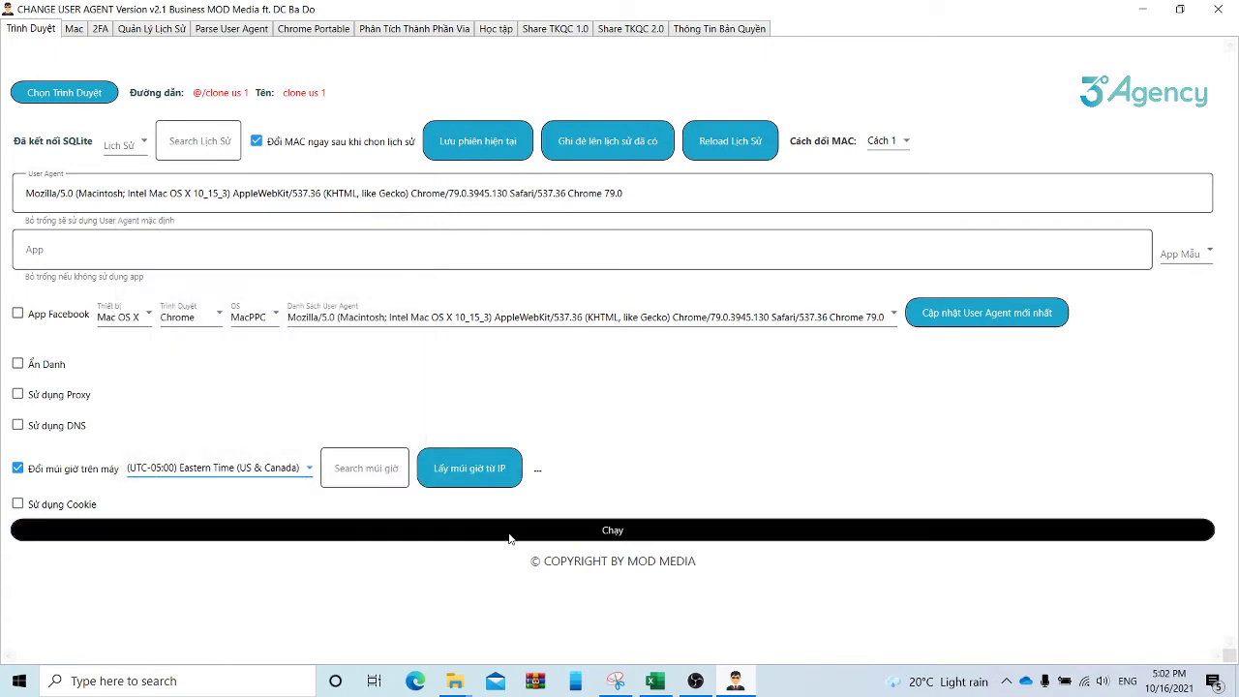
# Hide the user agent tool, launch HMA VPN and connect through a USA location
pyautogui.click(1144, 9)
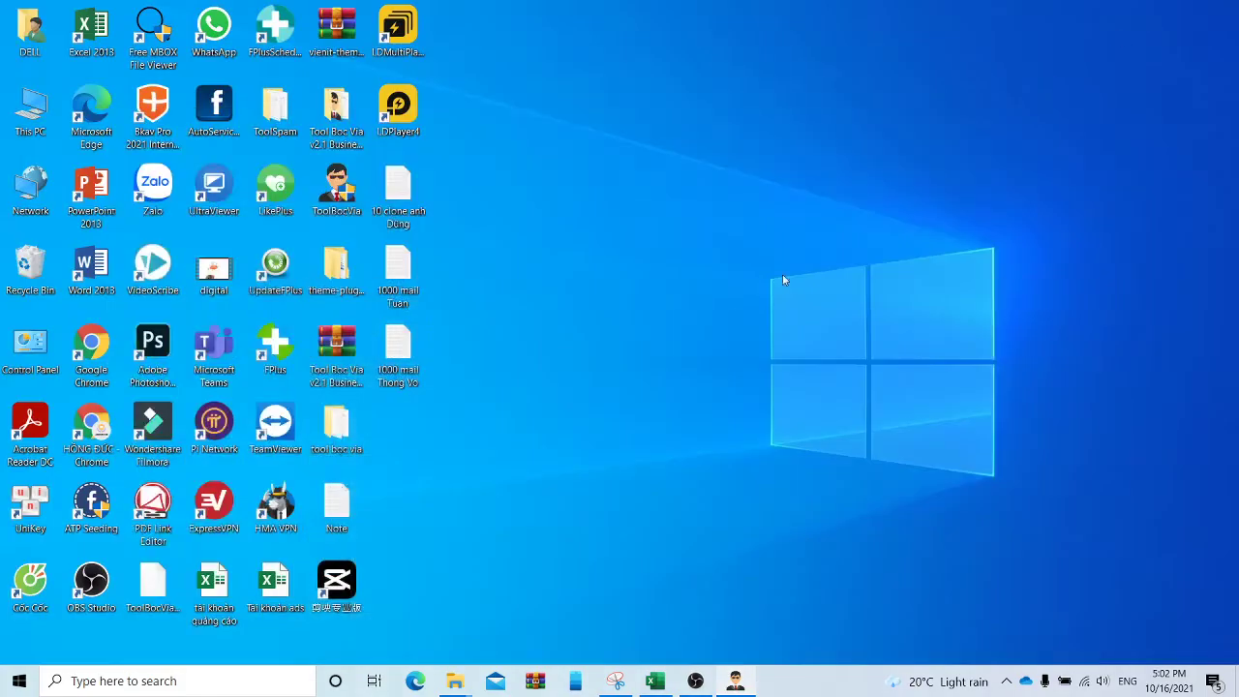
pyautogui.click(284, 517)
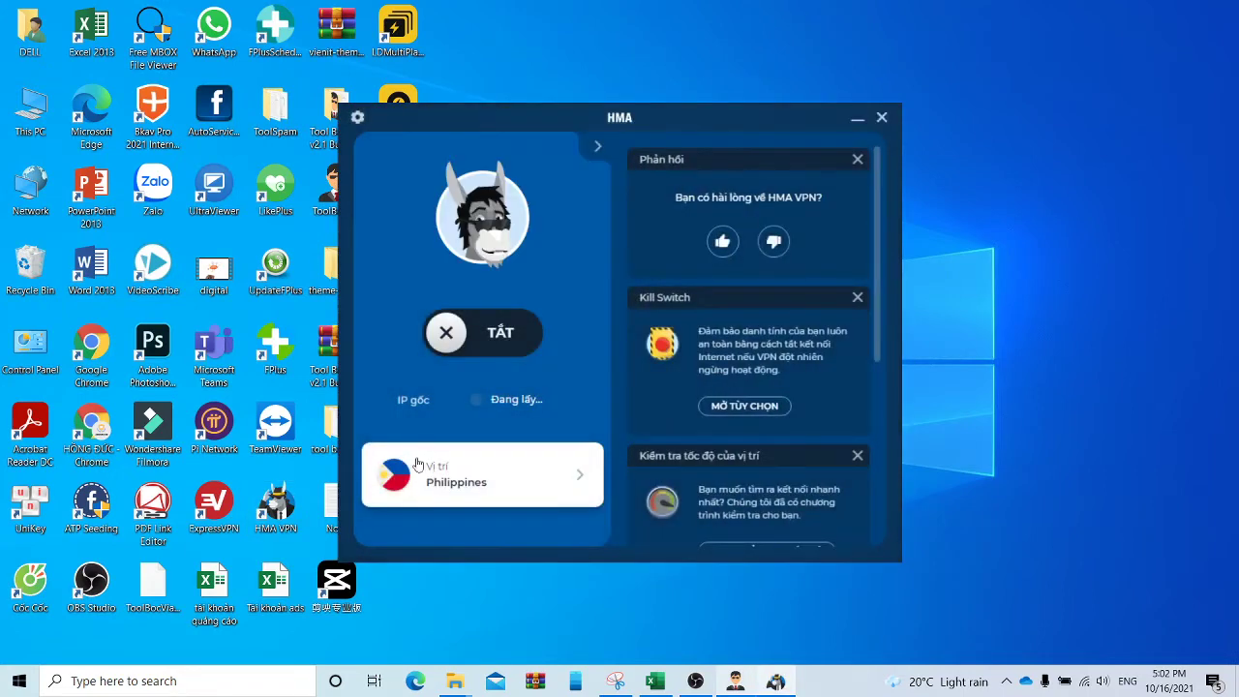
pyautogui.click(484, 474)
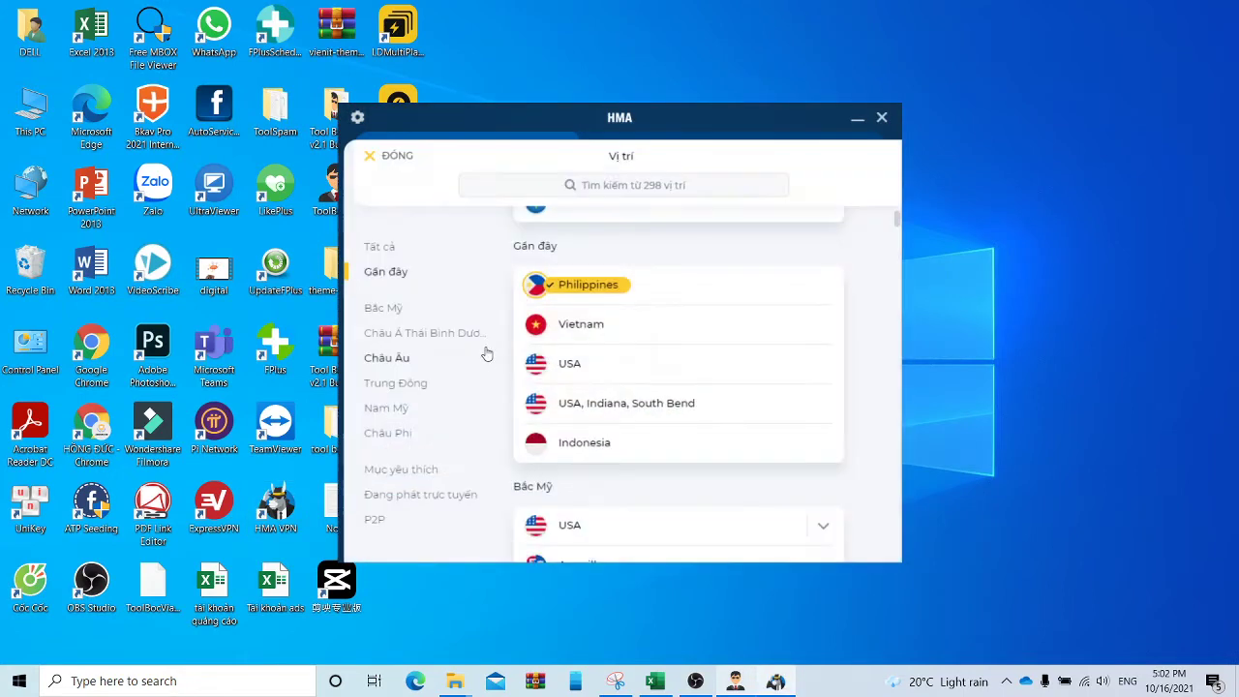
pyautogui.click(587, 368)
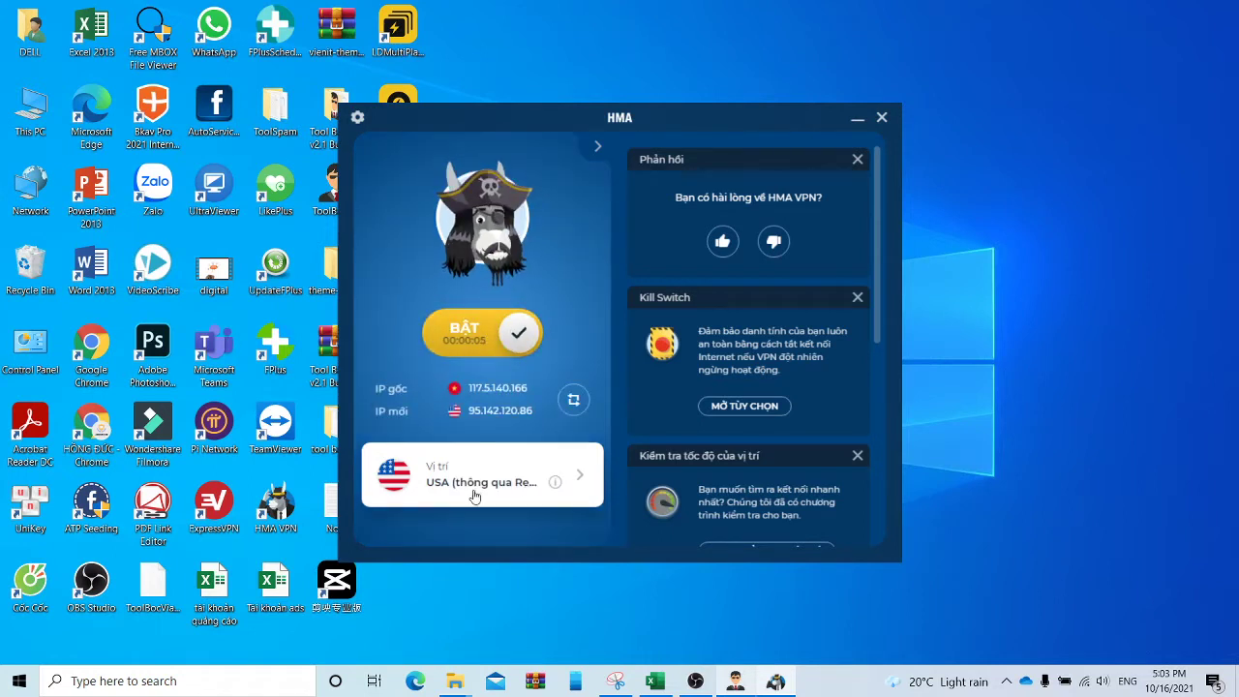
pyautogui.click(538, 492)
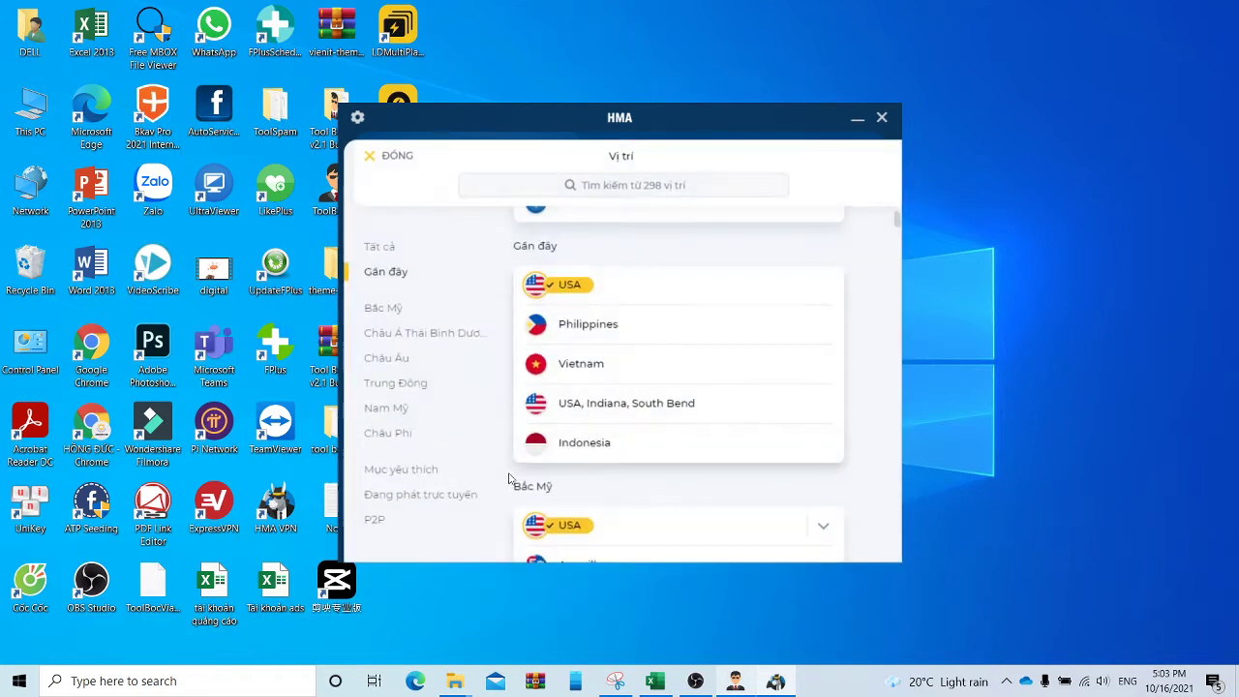
# Switch the VPN location to USA, Indiana, South Bend and minimize the VPN window
pyautogui.scroll(-2, 586, 416)
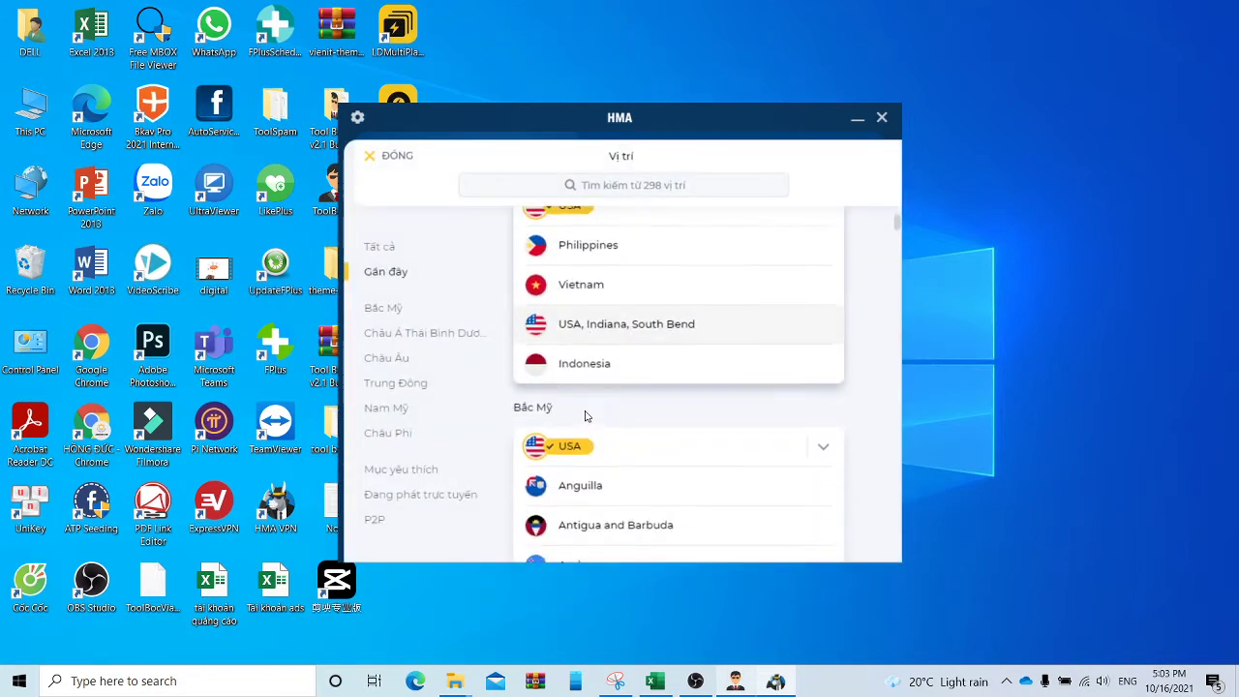
pyautogui.scroll(1, 608, 384)
pyautogui.click(577, 324)
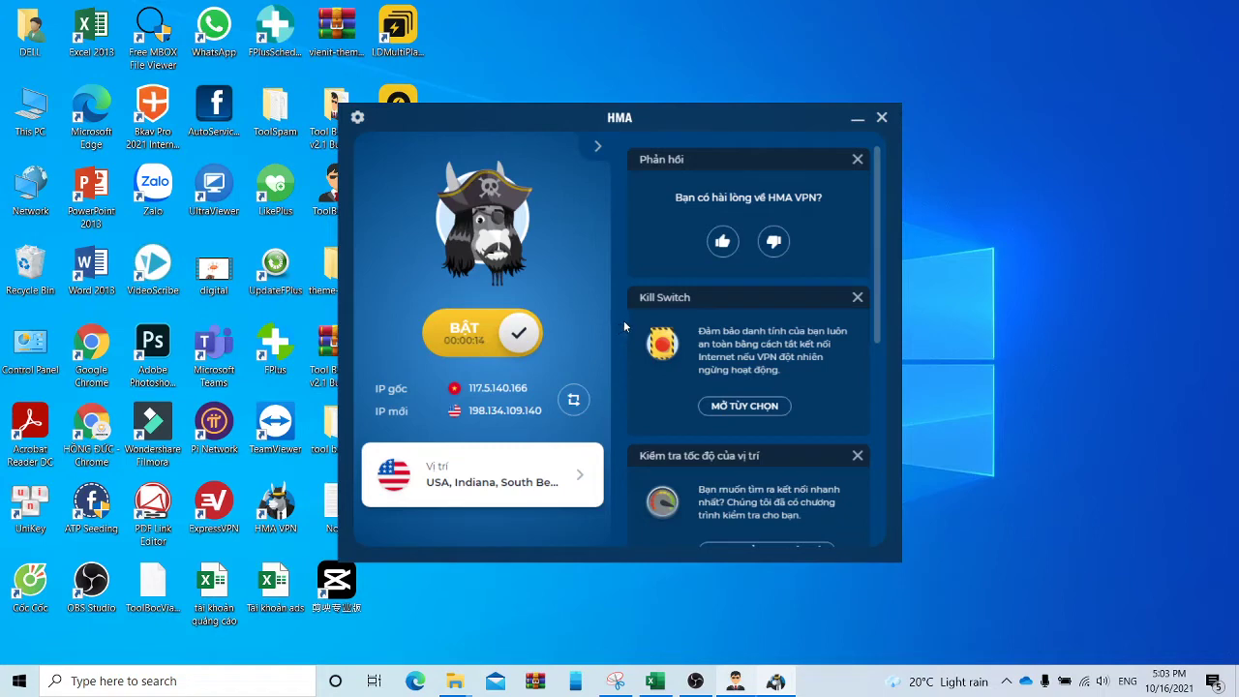
pyautogui.click(858, 120)
# Restore the user agent tool, save and confirm the current session, then launch the browser
pyautogui.click(736, 681)
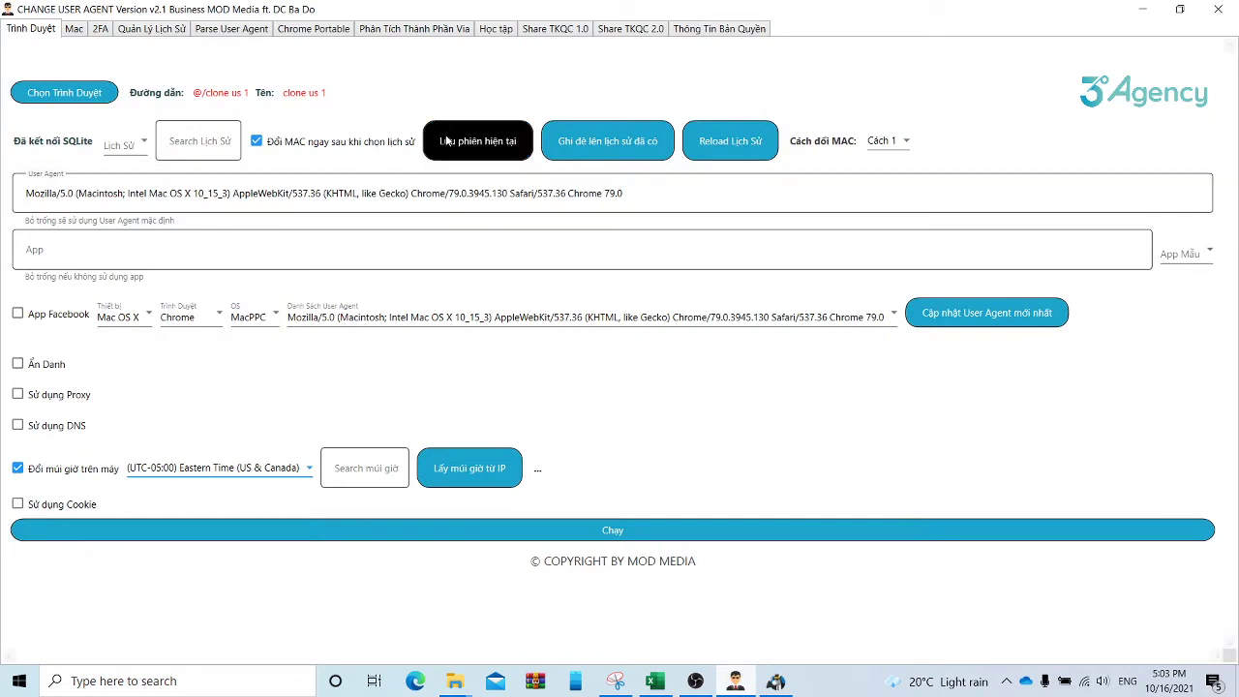
pyautogui.click(475, 144)
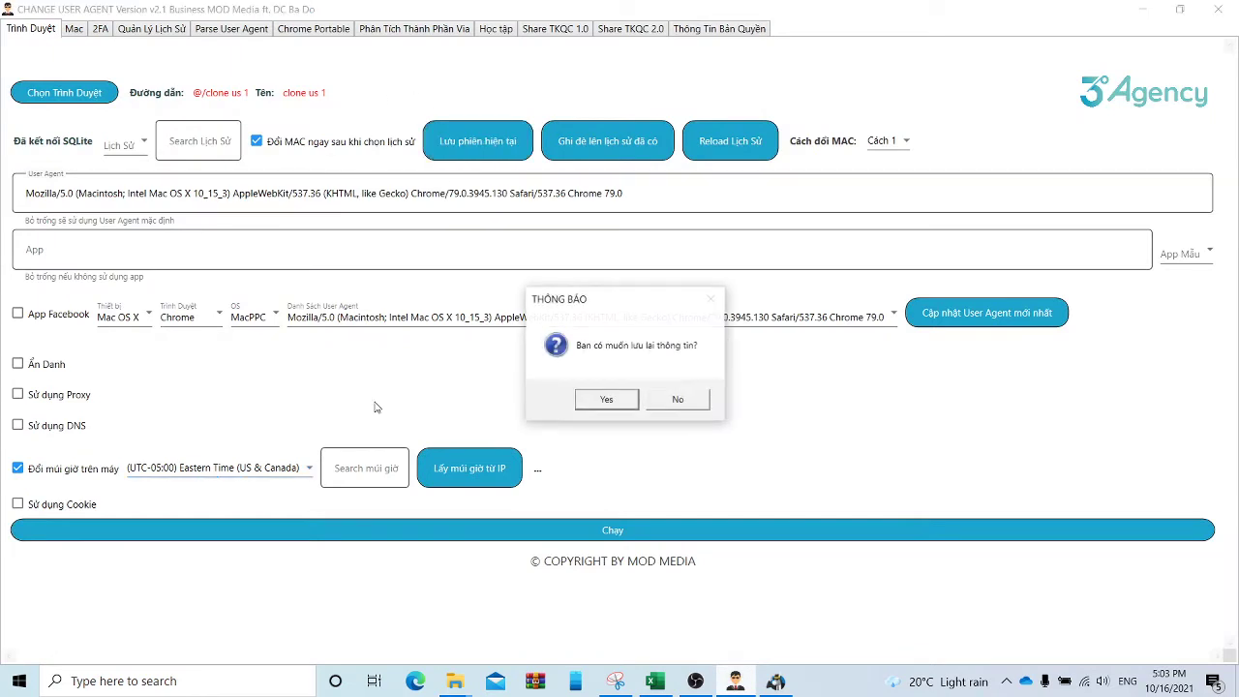
pyautogui.click(599, 400)
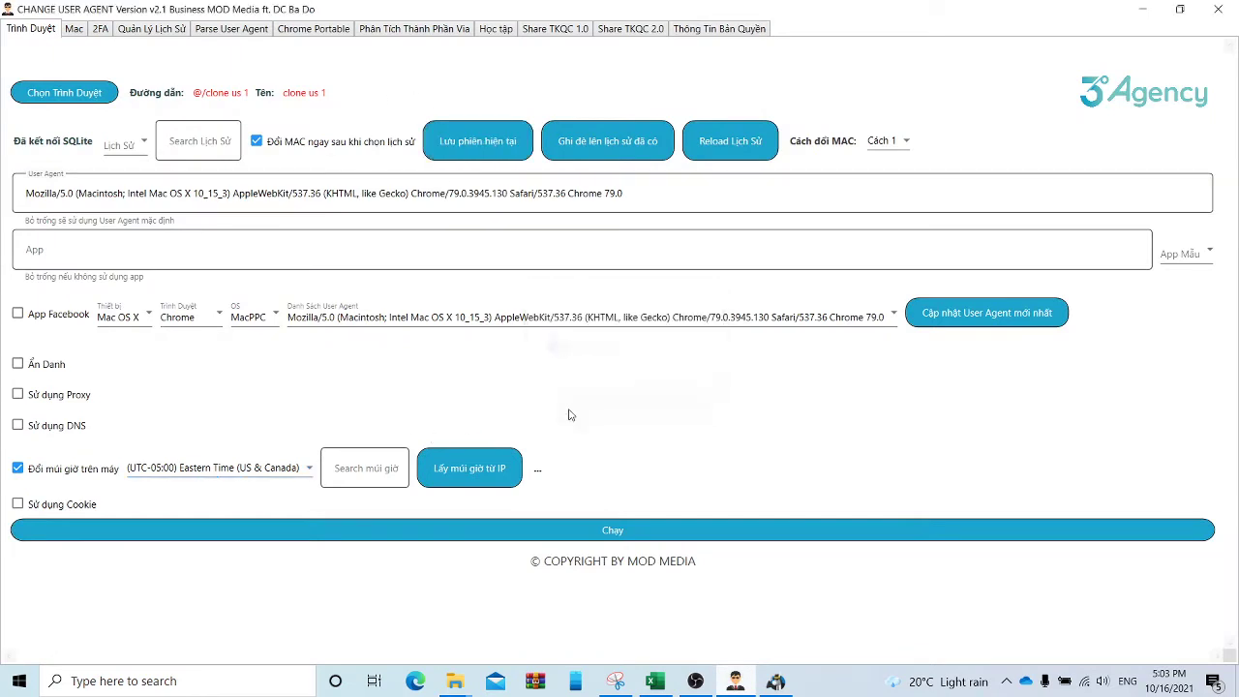
pyautogui.click(245, 523)
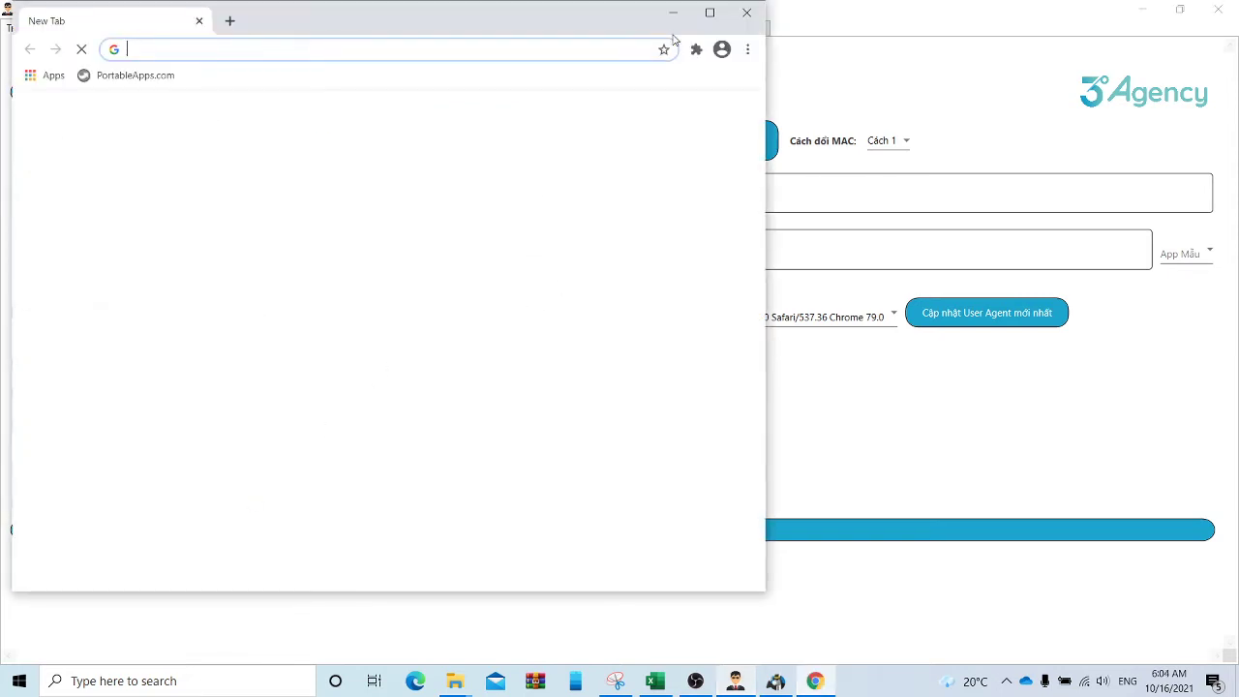
# Maximize Chrome, search Google for 'whoer' and open the whoer.to IP-check result
pyautogui.click(710, 13)
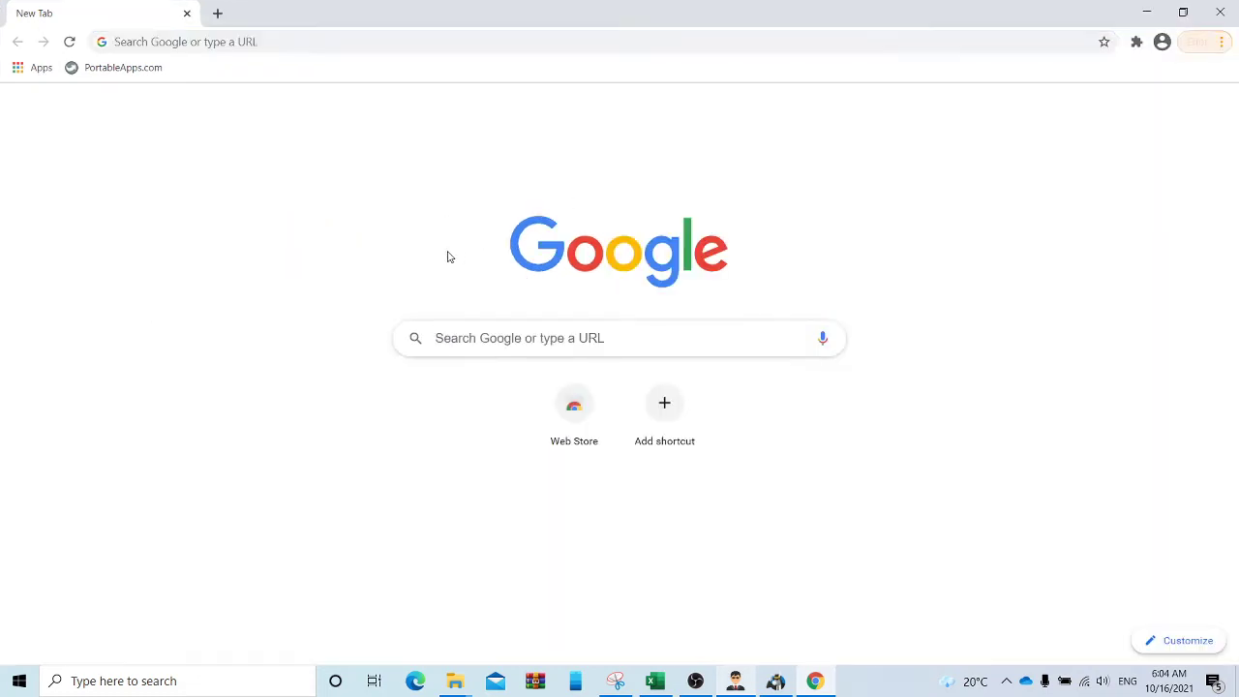
pyautogui.click(345, 43)
pyautogui.write('ww')
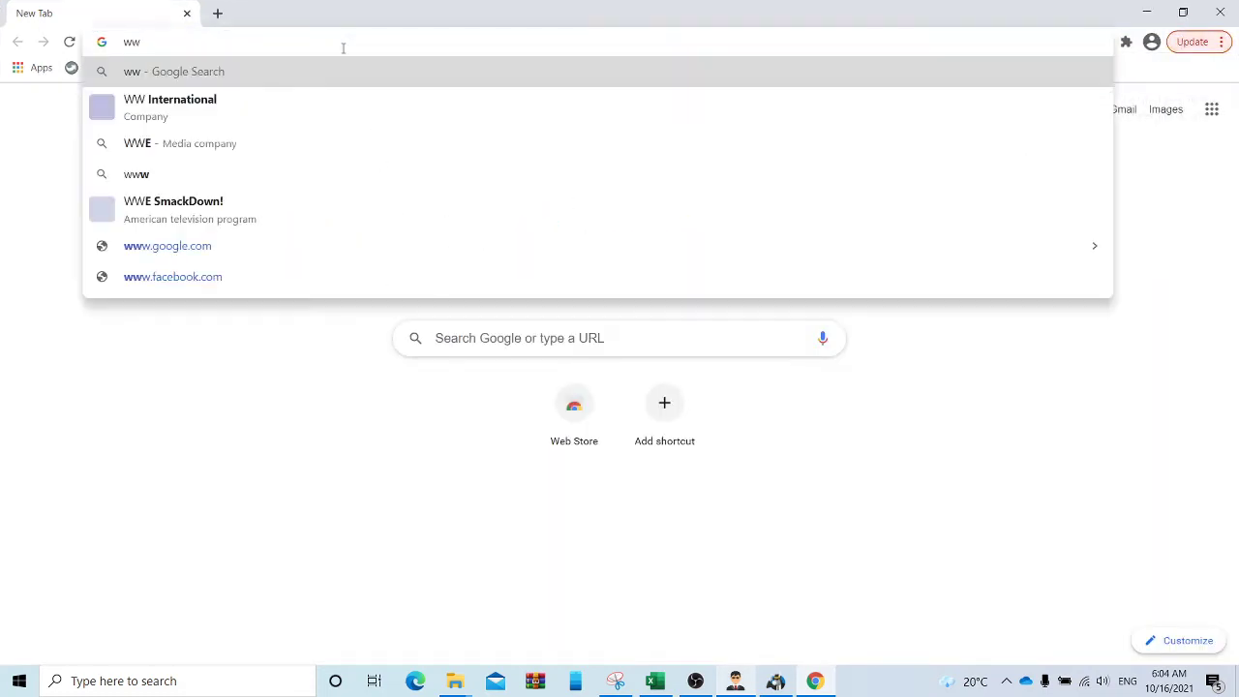
pyautogui.press('BackSpace')
pyautogui.write('ho')
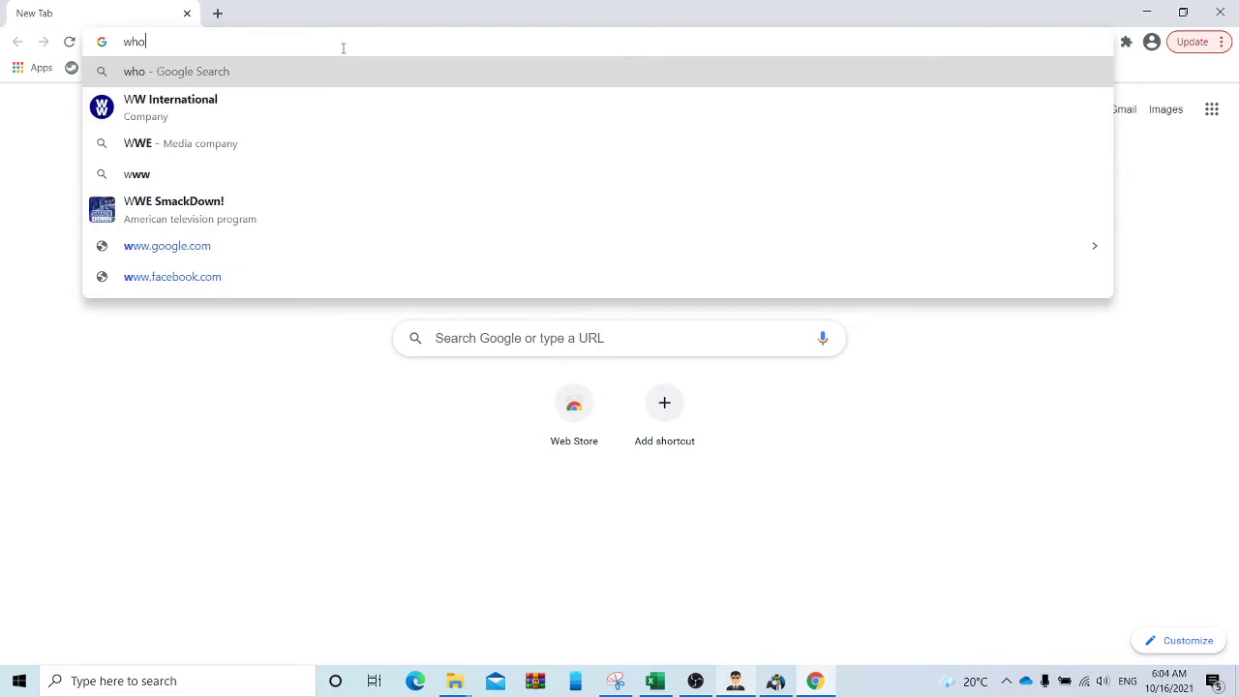
pyautogui.write('er')
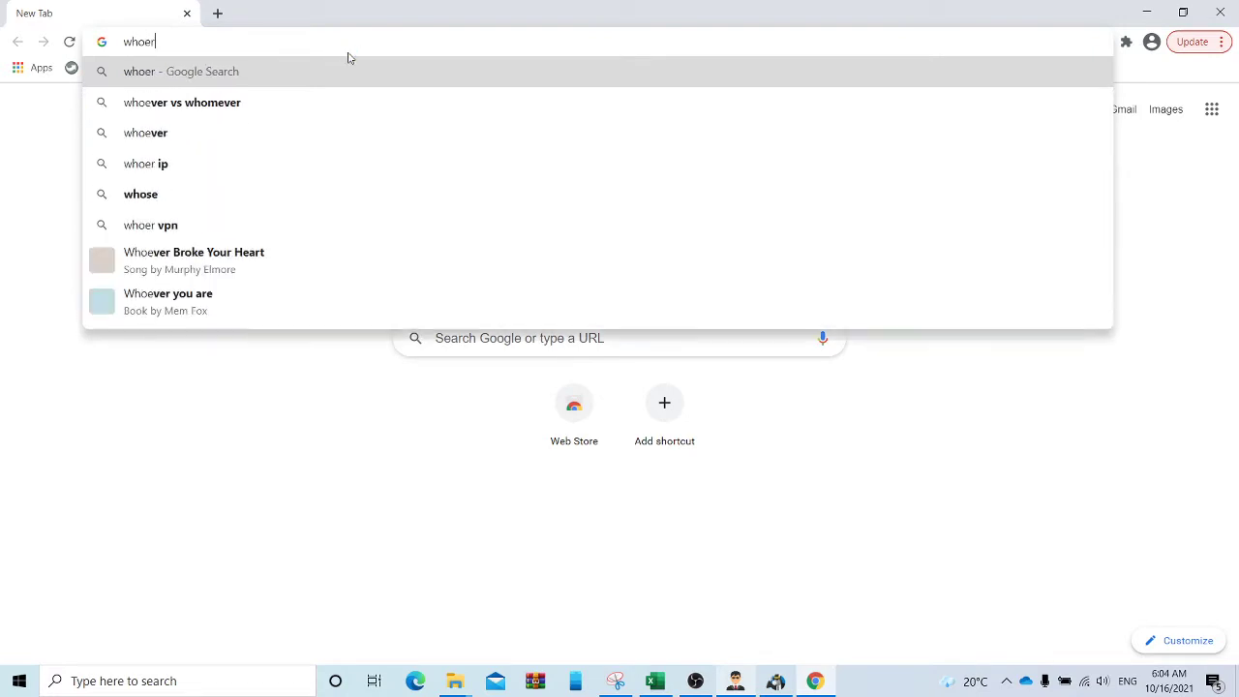
pyautogui.press('Escape')
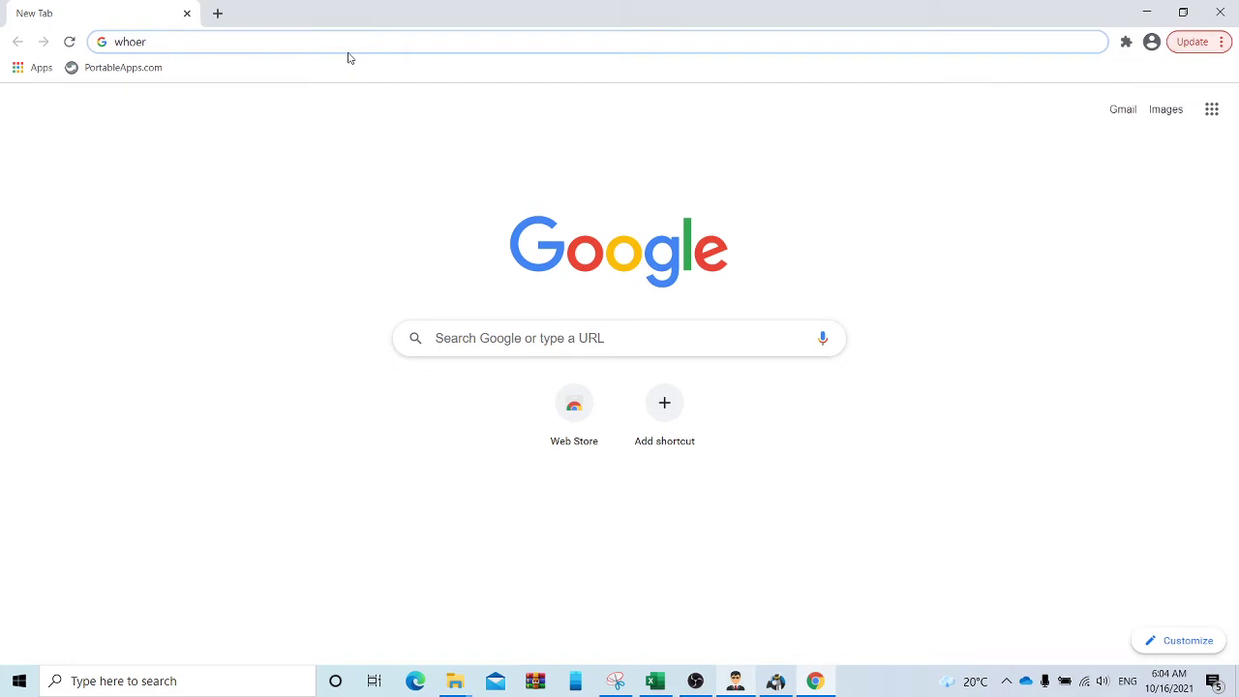
pyautogui.press('Return')
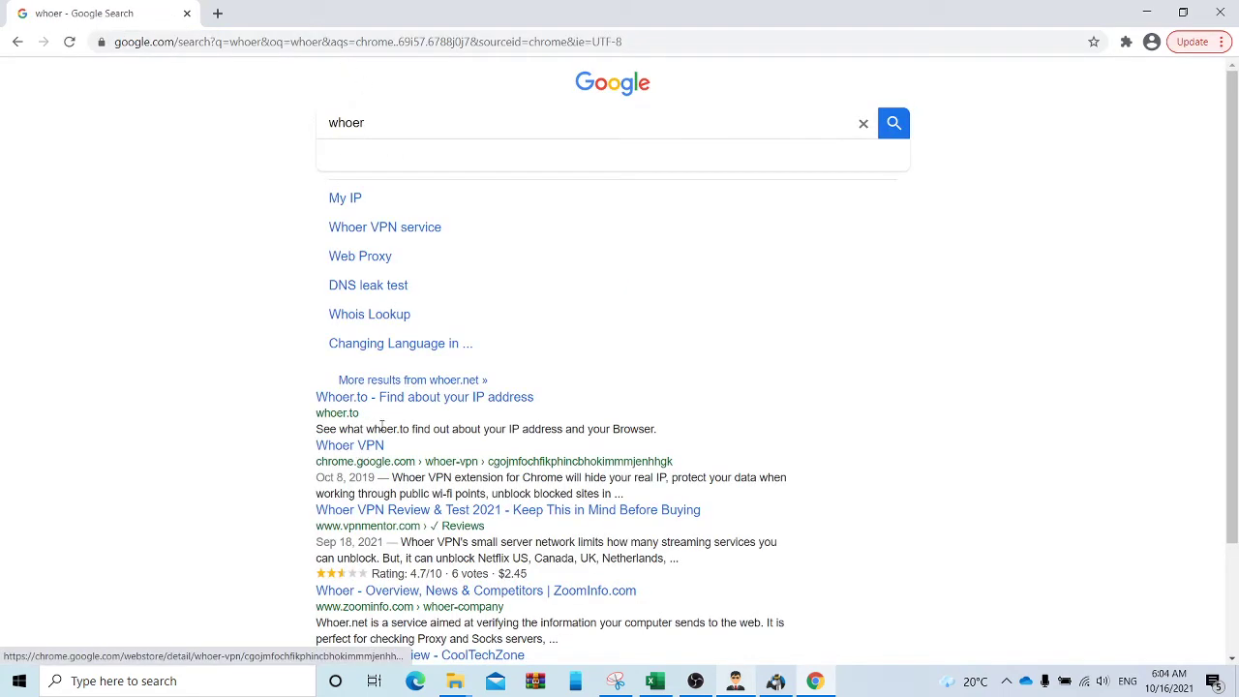
pyautogui.click(399, 407)
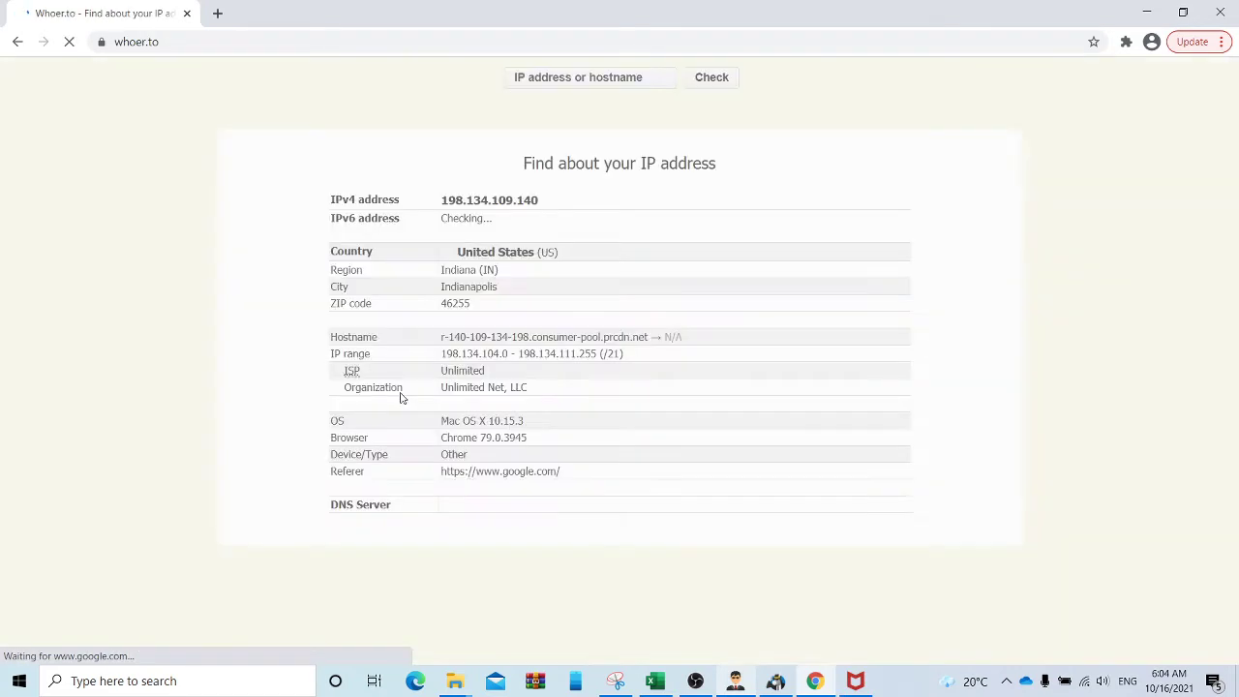
# Dismiss the firewall alert, review the whoer.to report, then replace it with a new tab
pyautogui.click(818, 207)
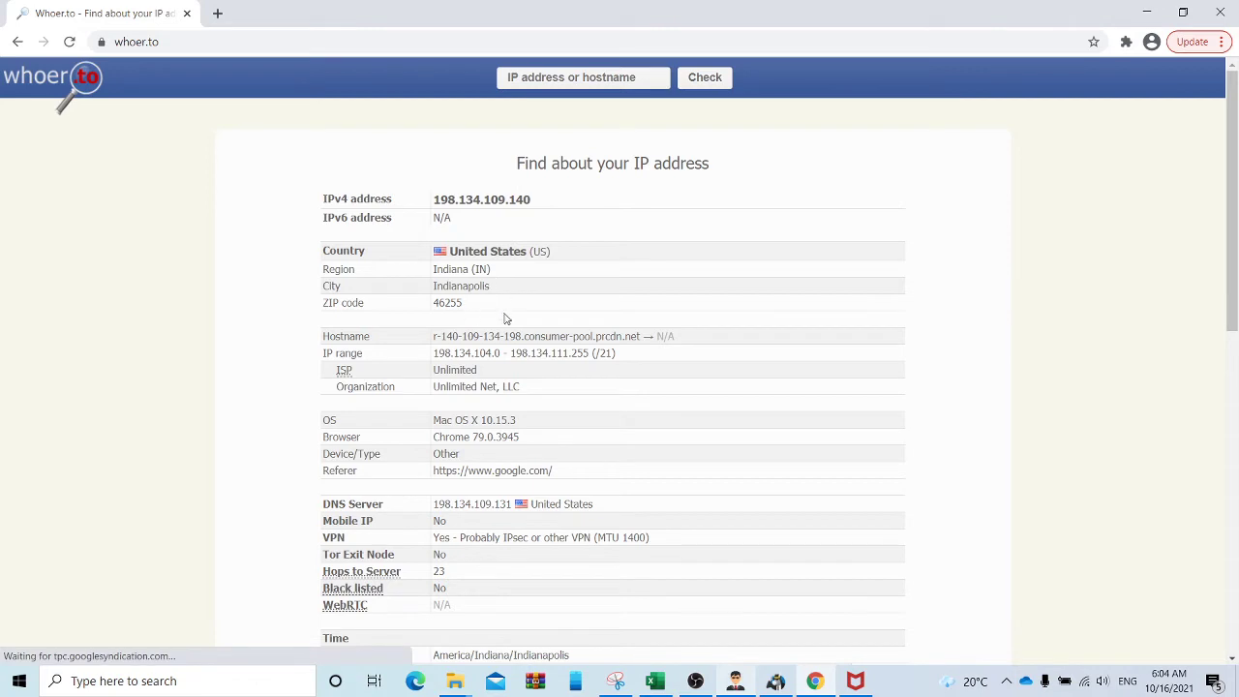
pyautogui.scroll(-2, 485, 412)
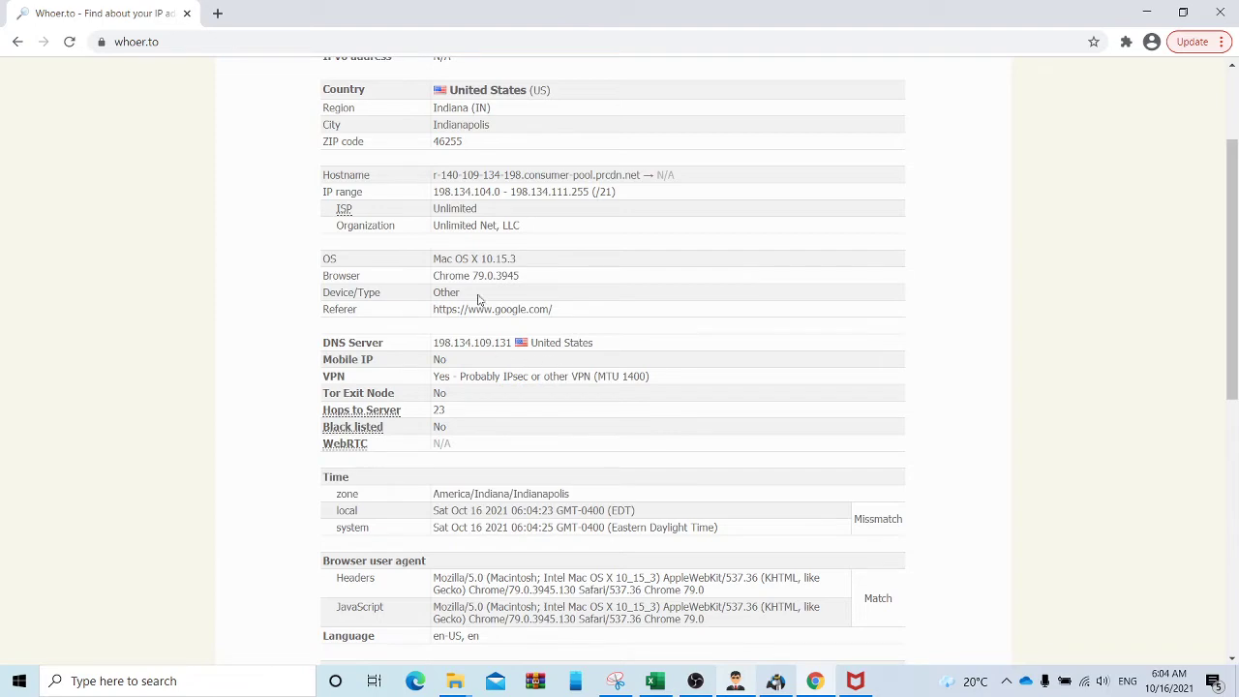
pyautogui.scroll(-3, 519, 410)
pyautogui.scroll(5, 520, 410)
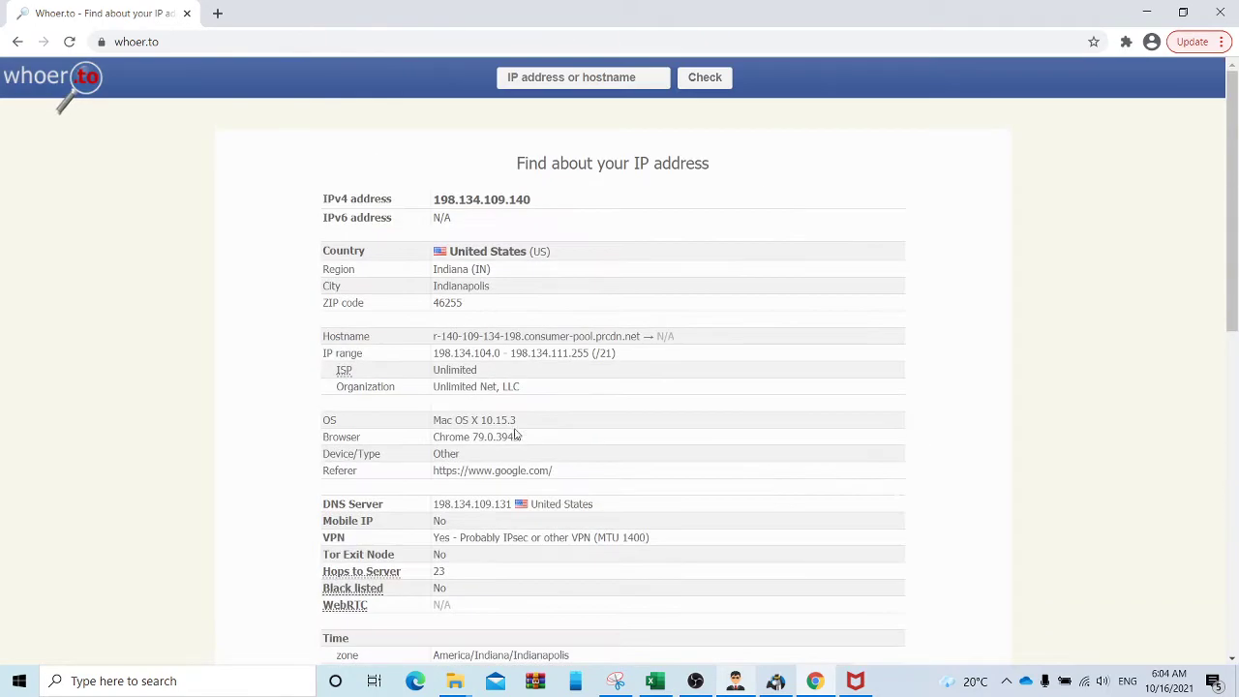
pyautogui.click(217, 13)
pyautogui.click(188, 14)
# Search Google for 'facebook.com', open the Facebook login page, then show the 'Tài khoản ads' workbook
pyautogui.write('facebook')
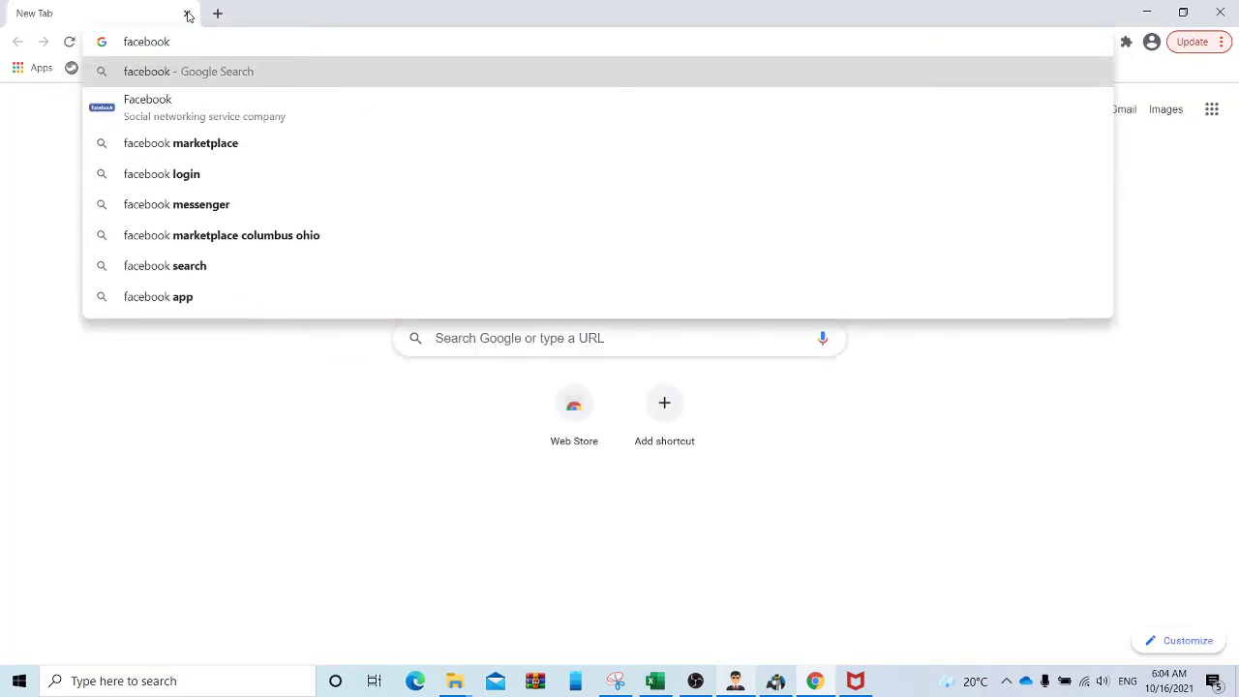
pyautogui.press('Return')
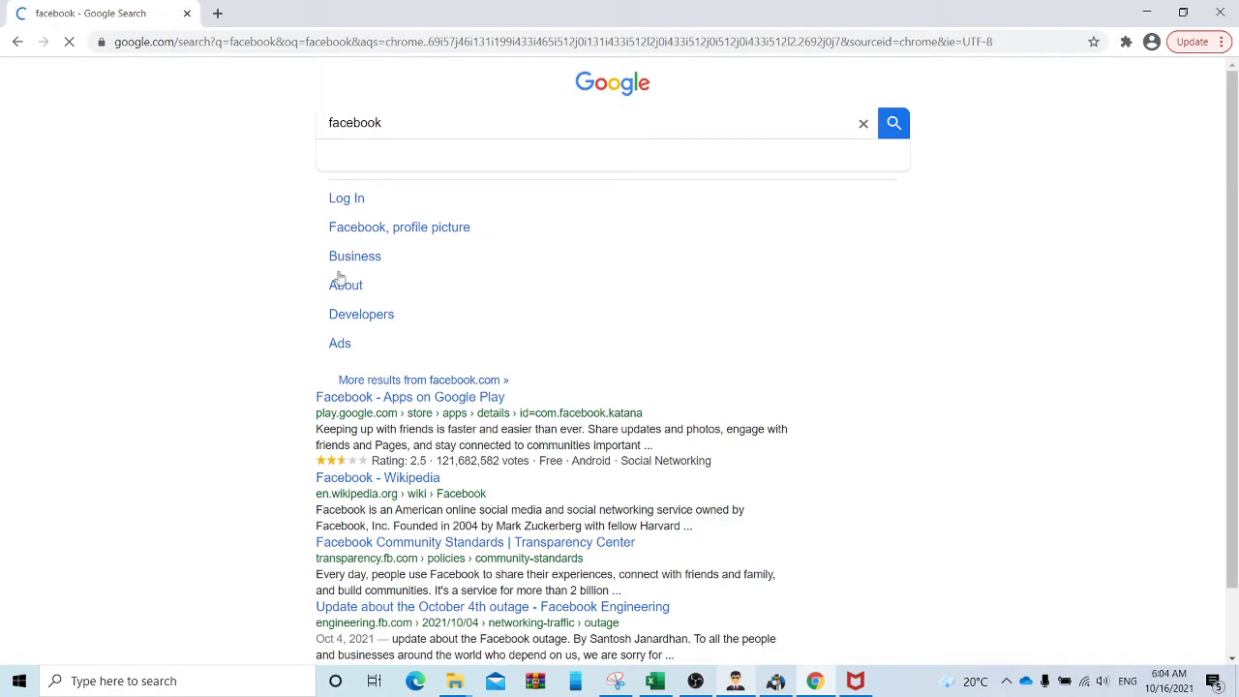
pyautogui.scroll(-1, 379, 404)
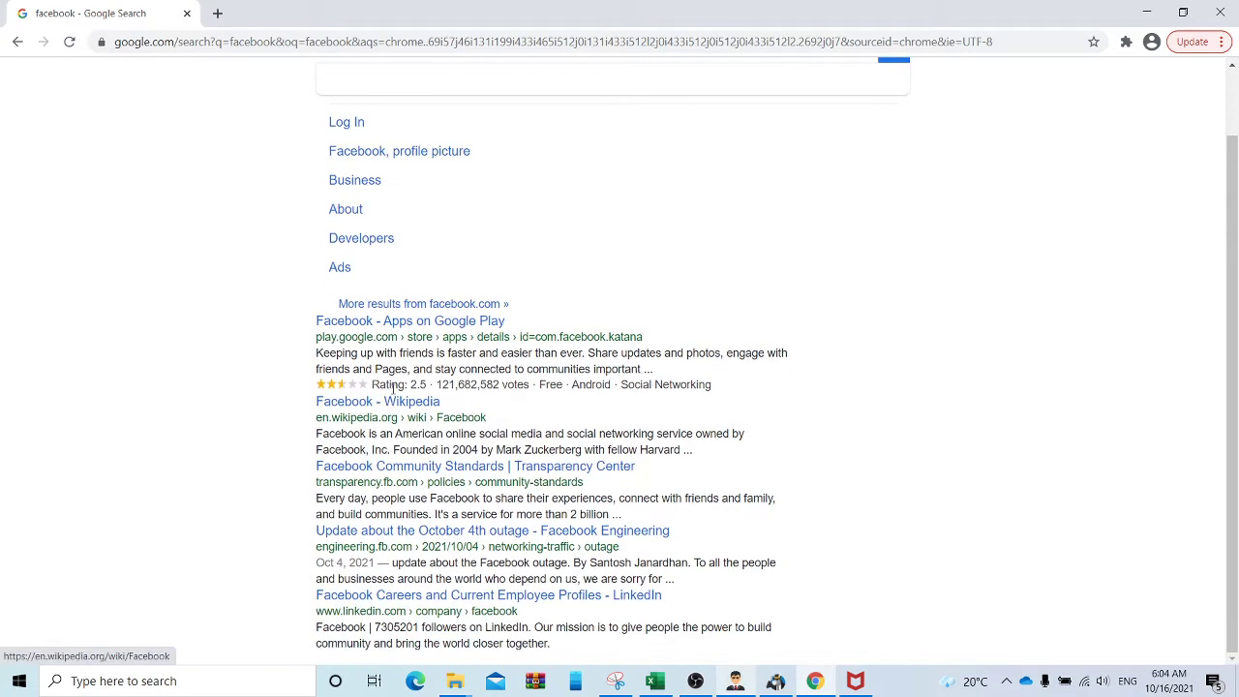
pyautogui.scroll(1, 325, 257)
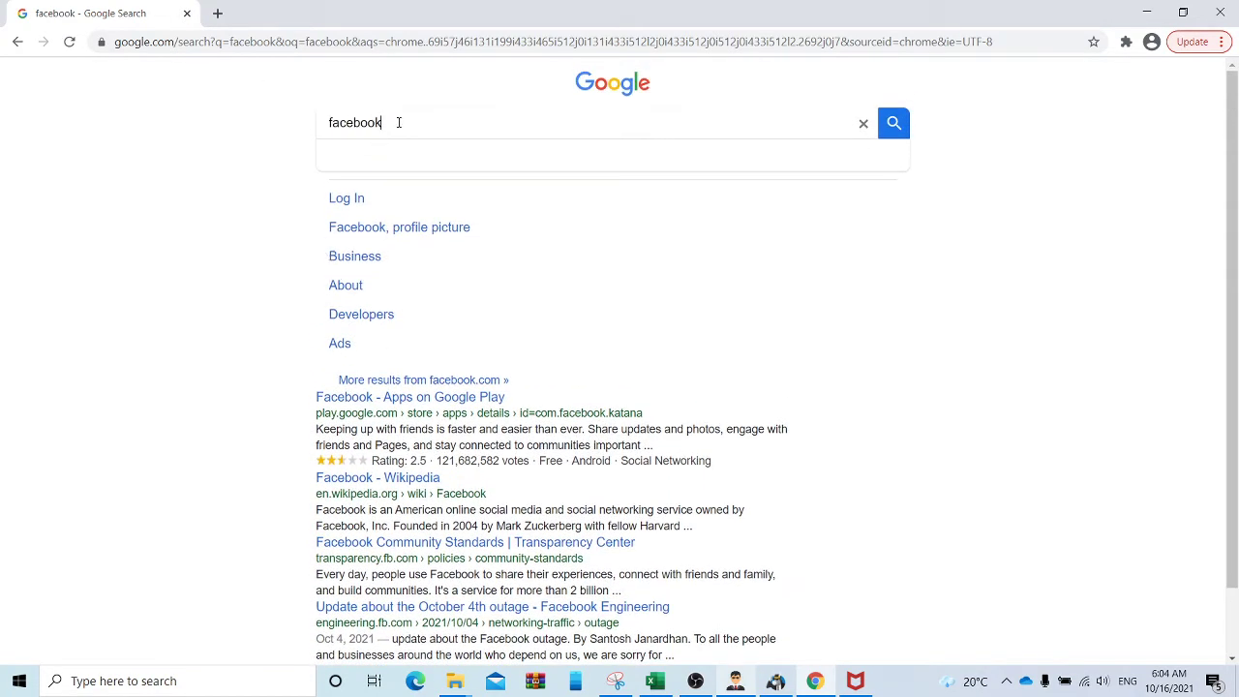
pyautogui.write('m')
pyautogui.press('Return')
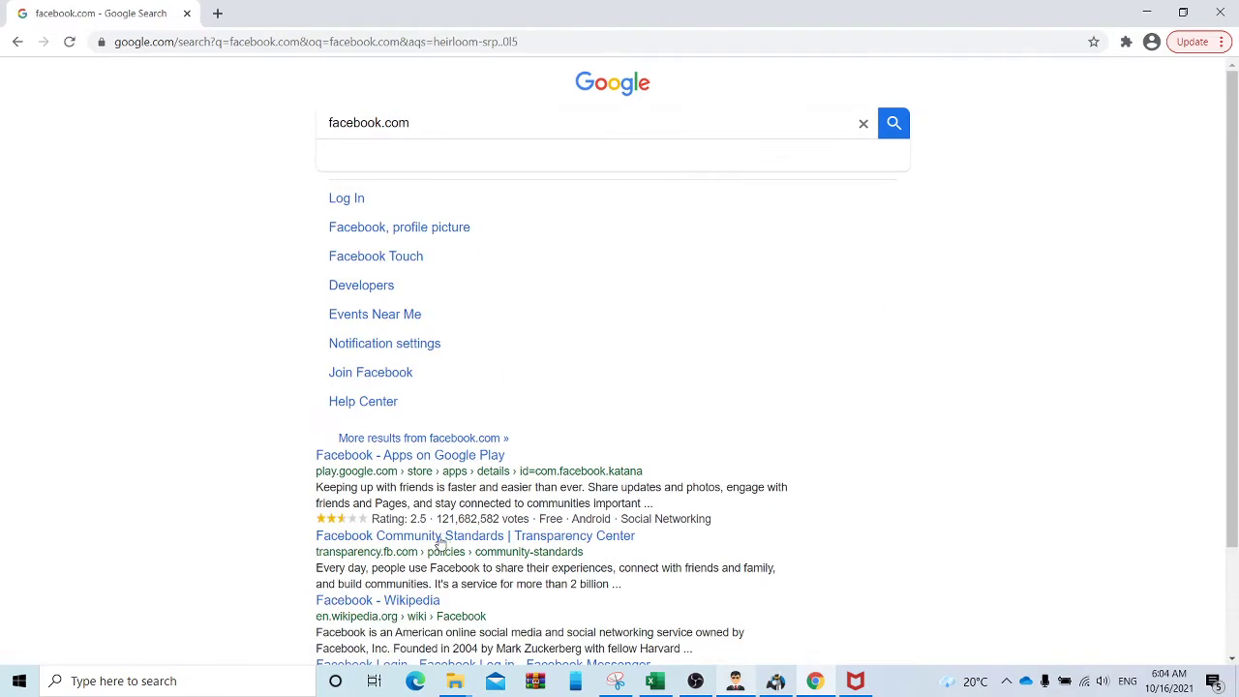
pyautogui.scroll(-2, 440, 539)
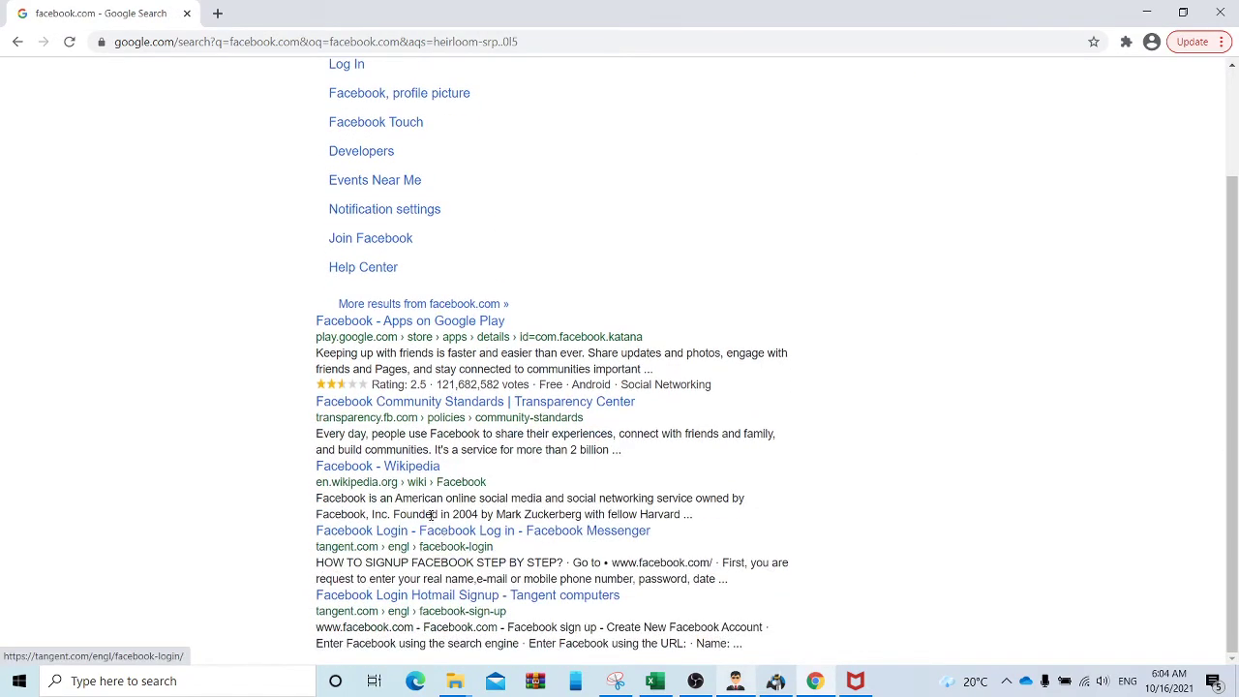
pyautogui.scroll(2, 427, 513)
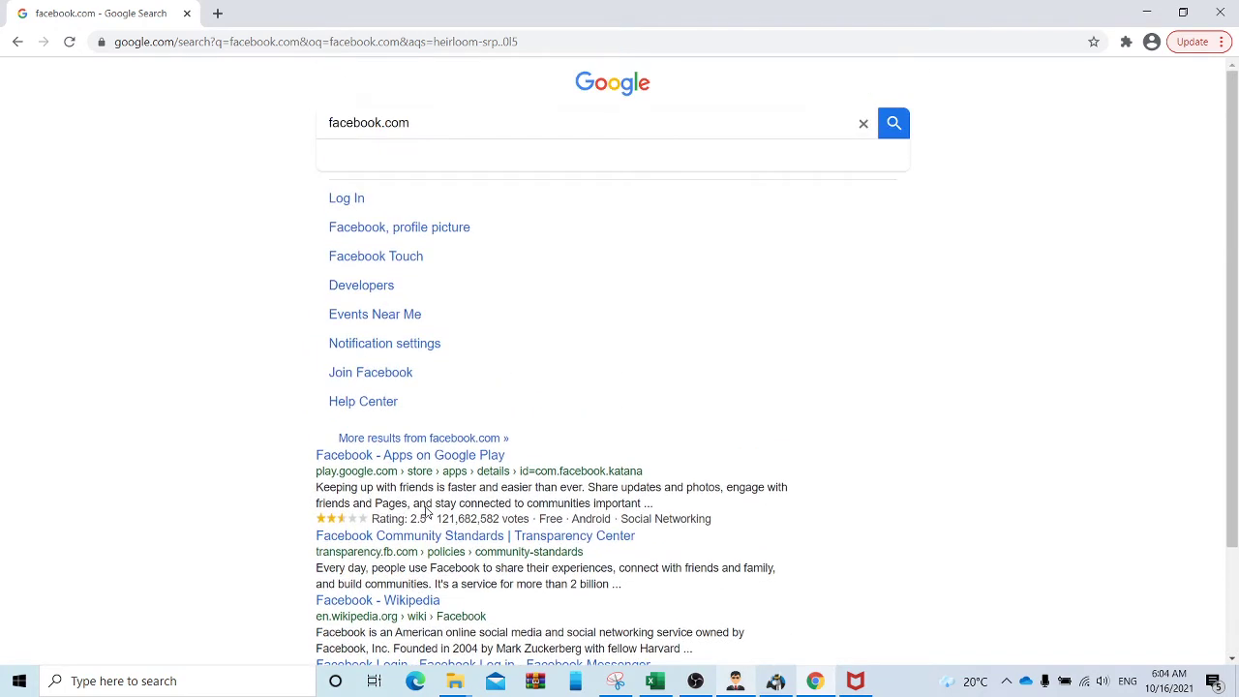
pyautogui.click(344, 200)
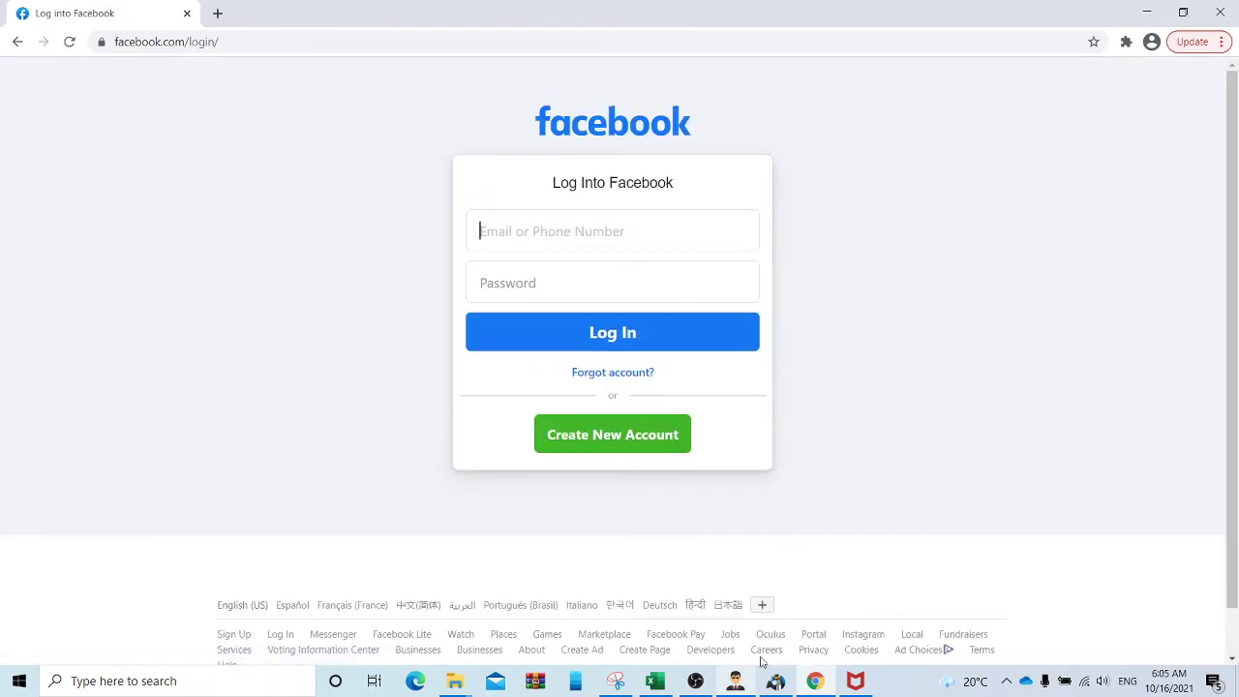
pyautogui.click(651, 683)
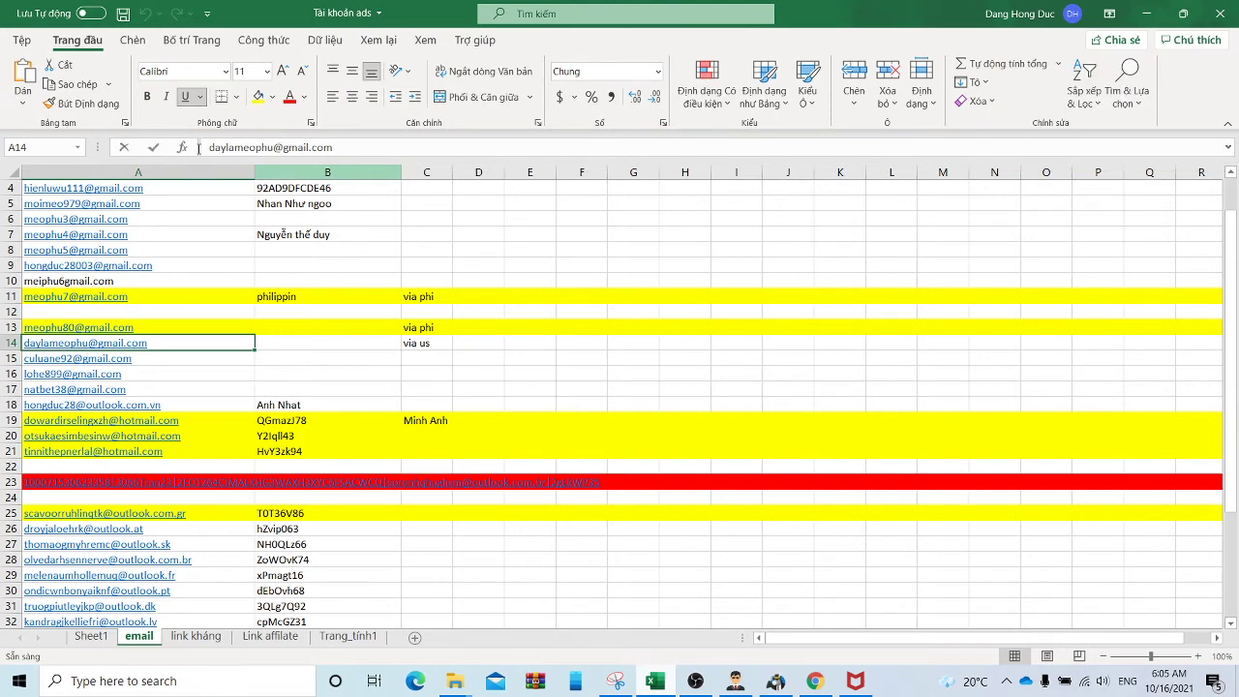
# Copy the account's e-mail address from cell A14 of the email sheet
pyautogui.tripleClick(335, 148)
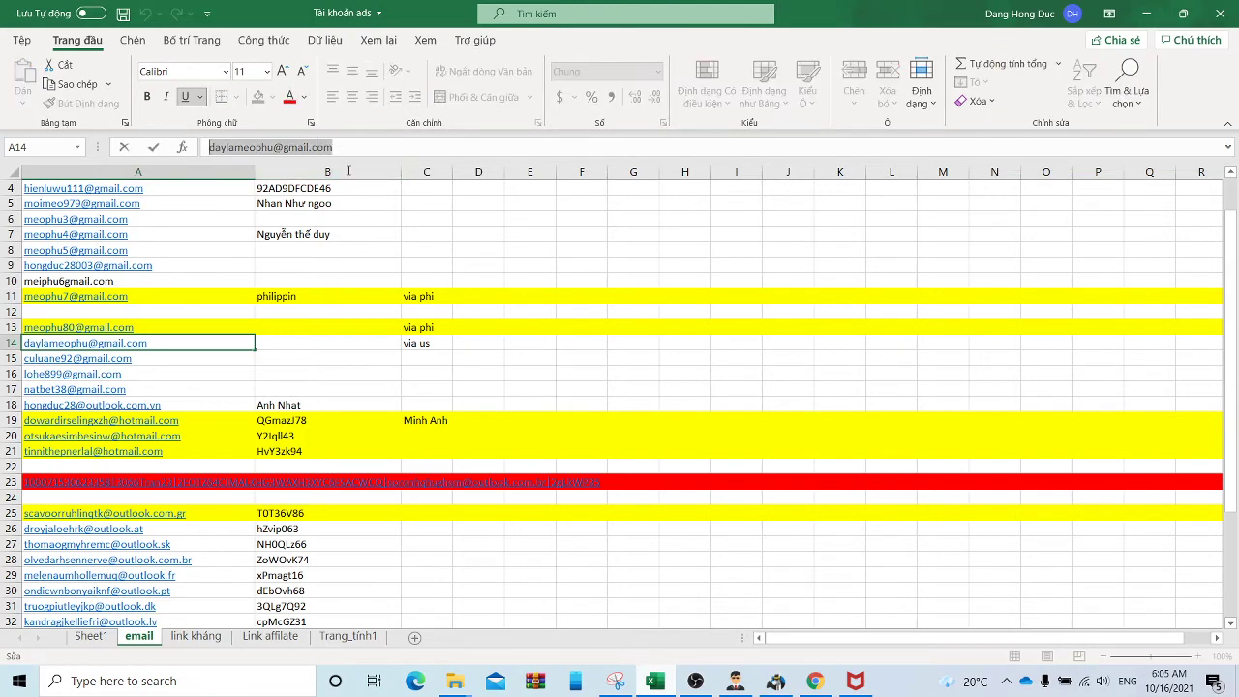
pyautogui.rightClick(319, 143)
pyautogui.click(348, 181)
pyautogui.click(1146, 14)
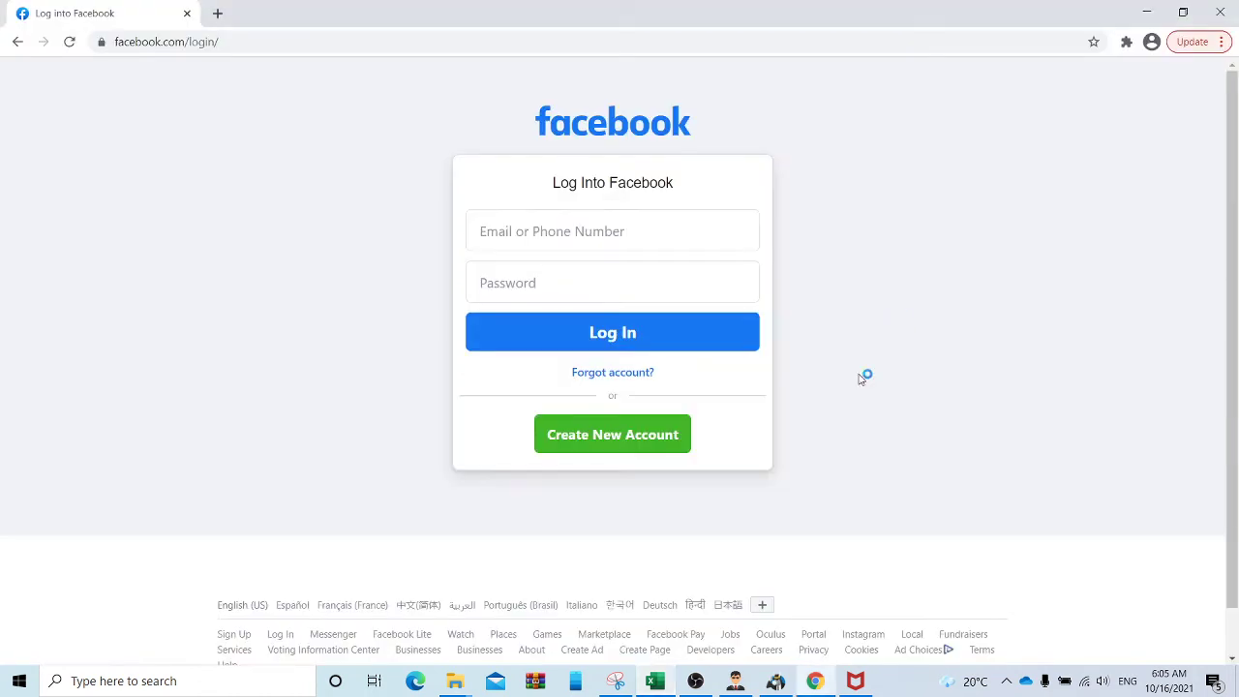
# Paste the e-mail into Facebook's login form and enter the account password
pyautogui.hotkey('ctrl', 'v')
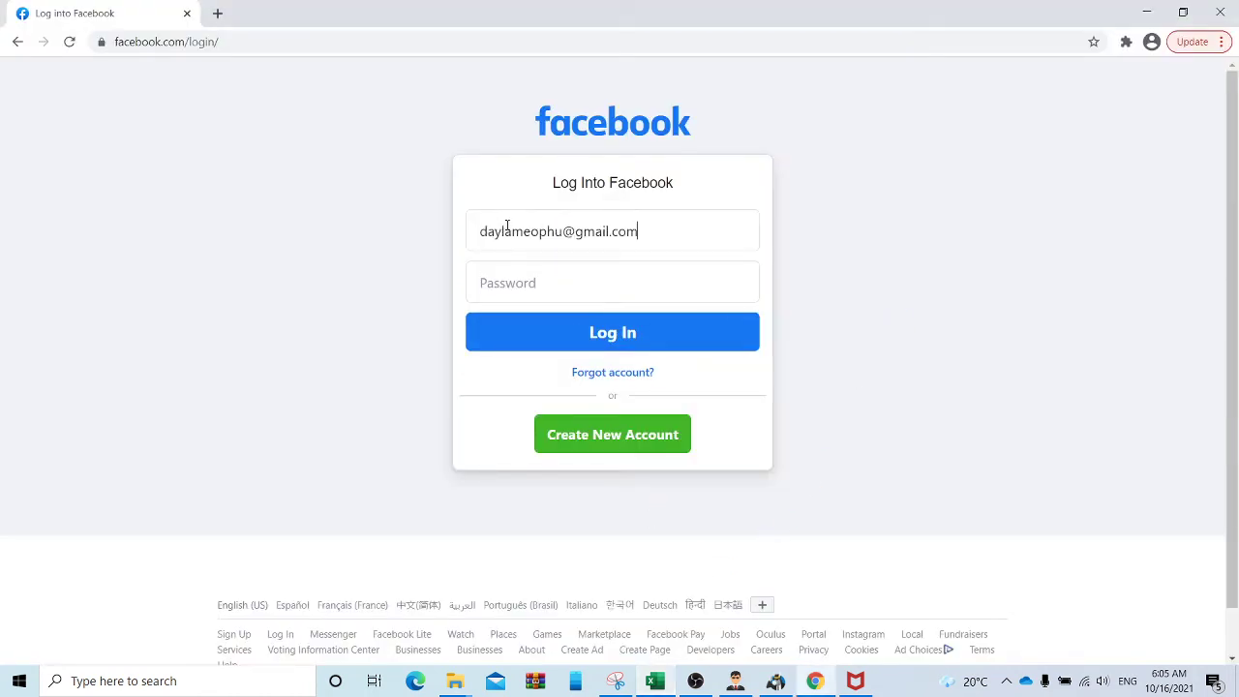
pyautogui.click(531, 281)
pyautogui.write('1')
# Log into Facebook, then dismiss the welcome dialog, save-password bubble and feedback tip
pyautogui.click(597, 331)
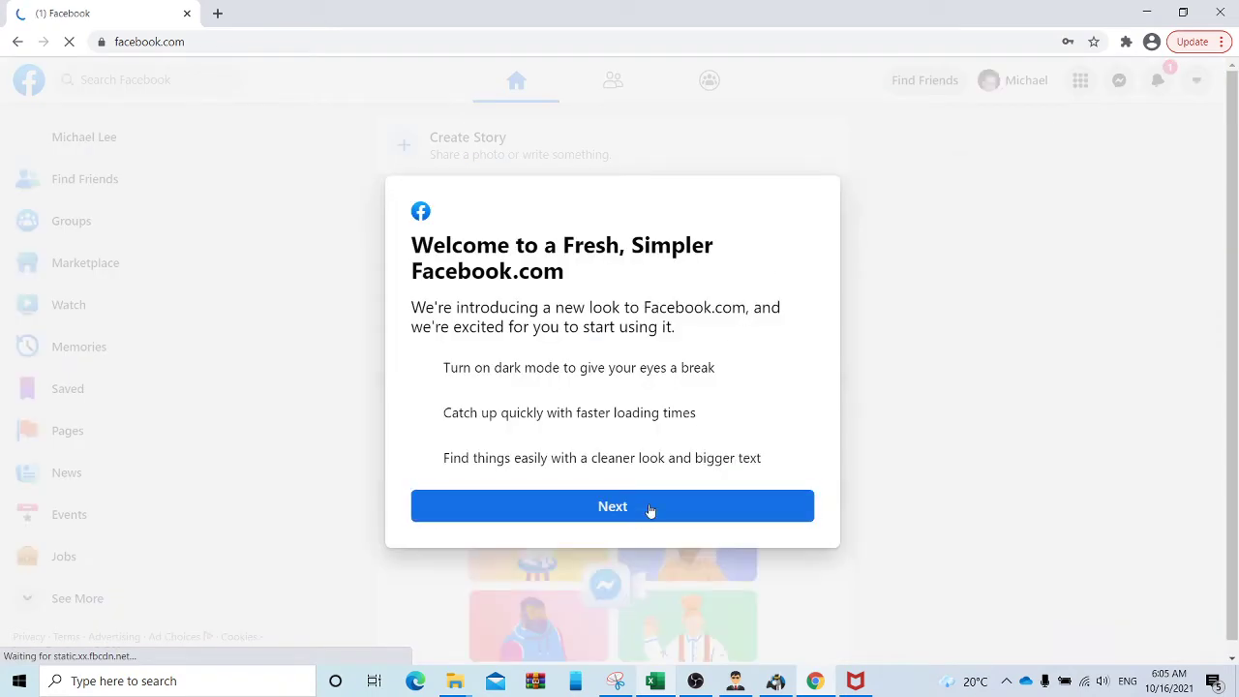
pyautogui.click(651, 506)
pyautogui.click(687, 506)
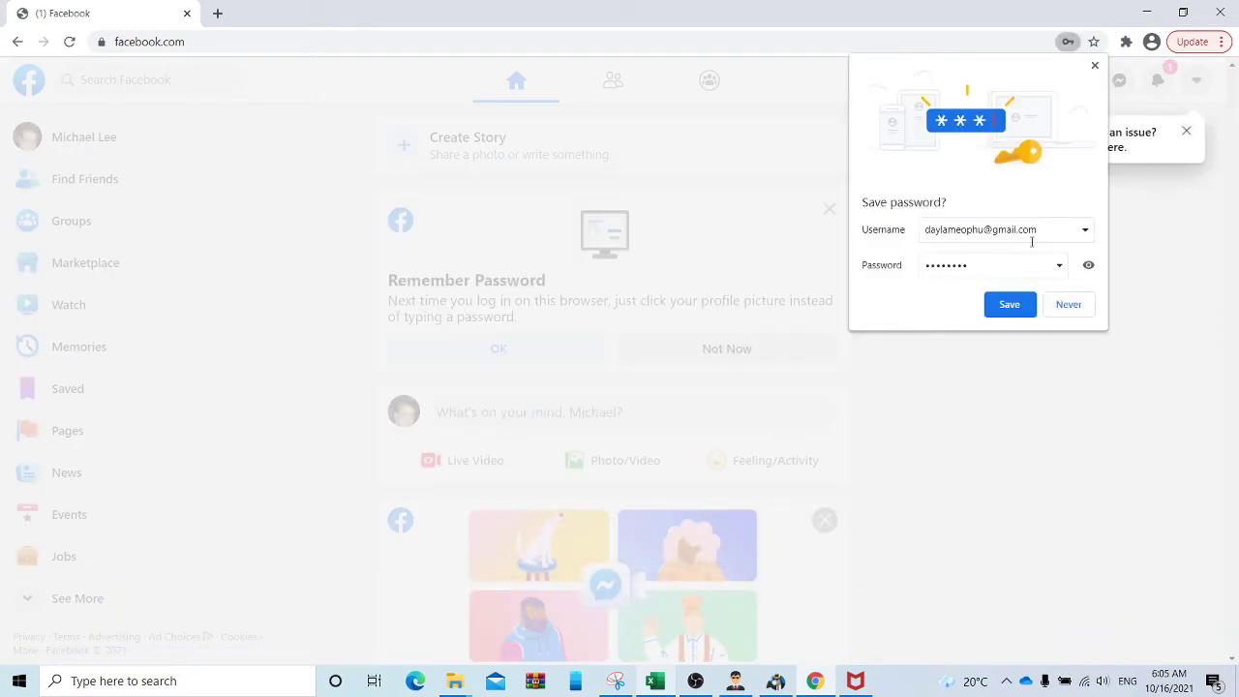
pyautogui.click(1097, 68)
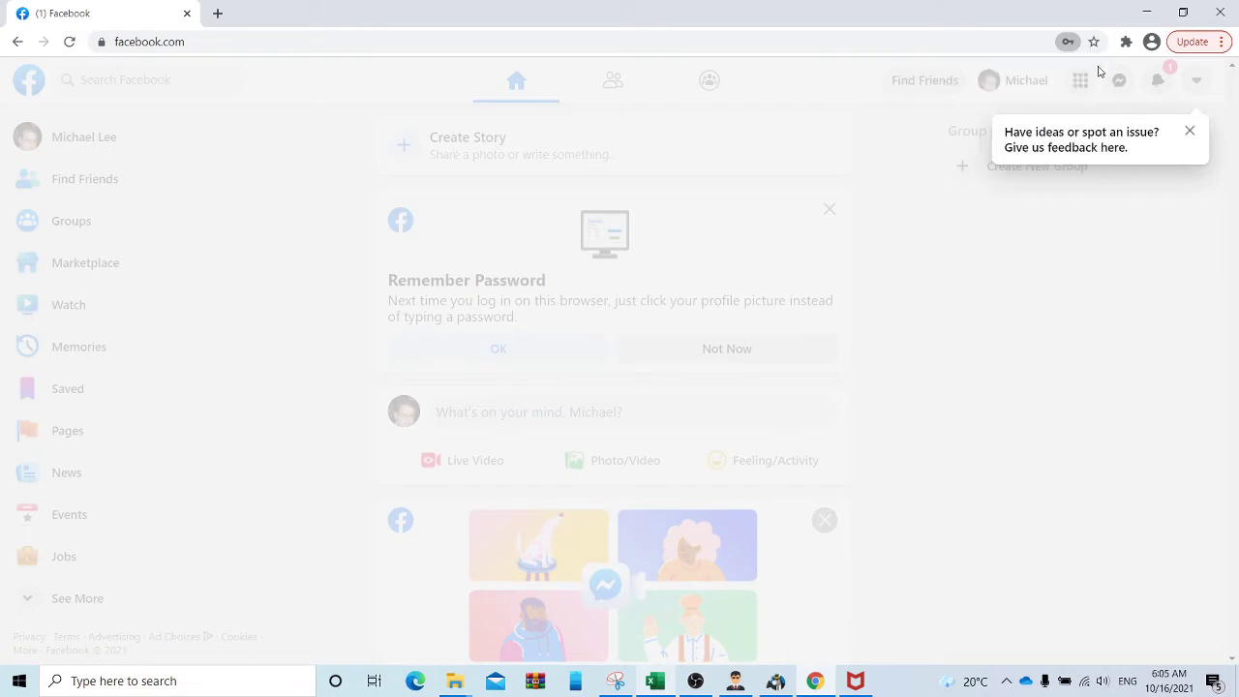
pyautogui.click(1190, 131)
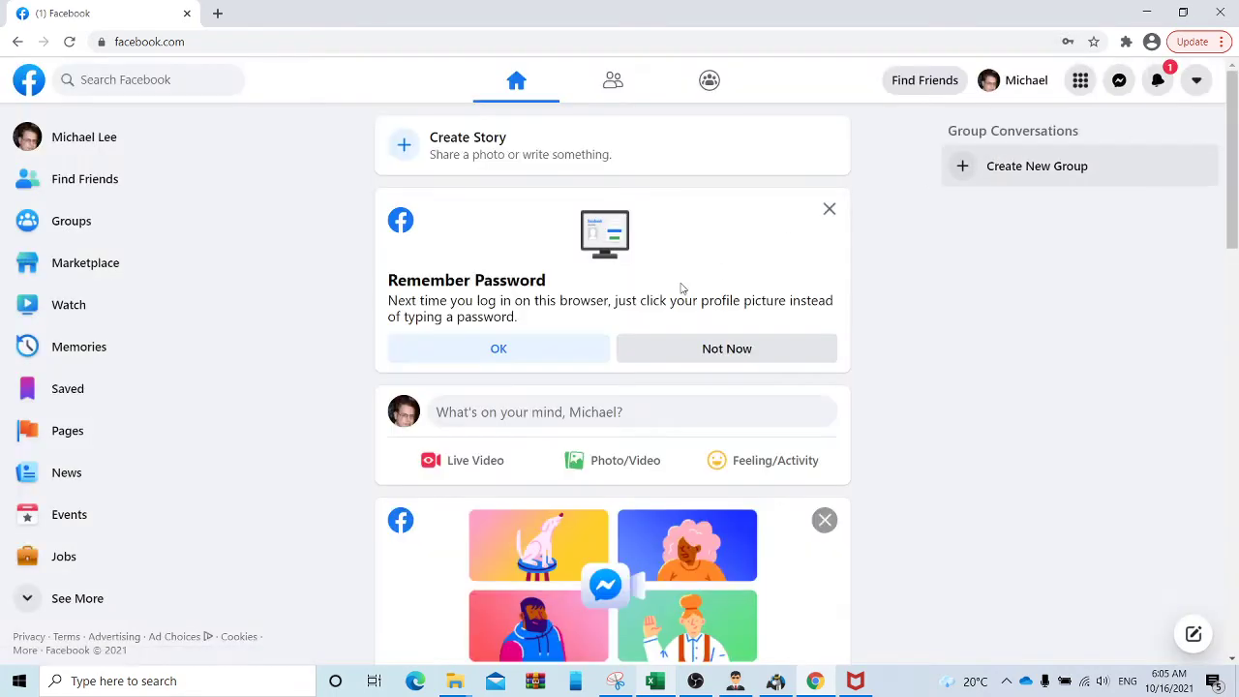
pyautogui.scroll(-10, 682, 290)
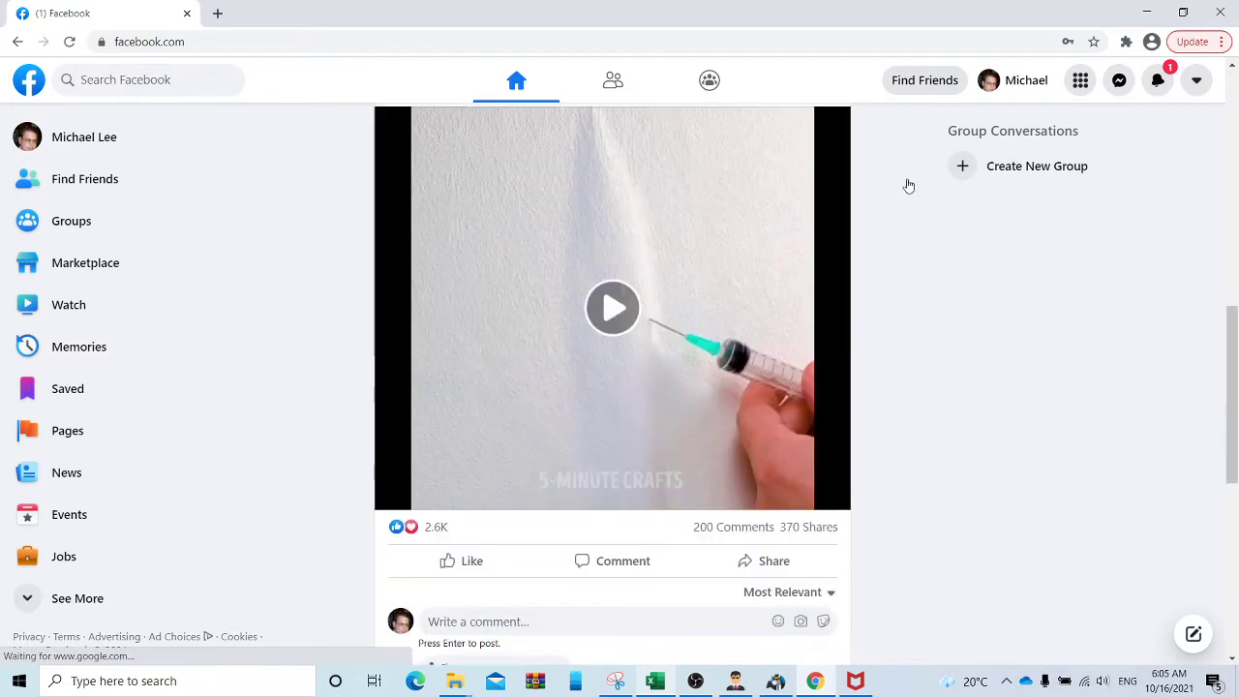
pyautogui.scroll(-2, 909, 186)
# Open Facebook Watch in a new background tab and switch to it
pyautogui.click(1159, 82)
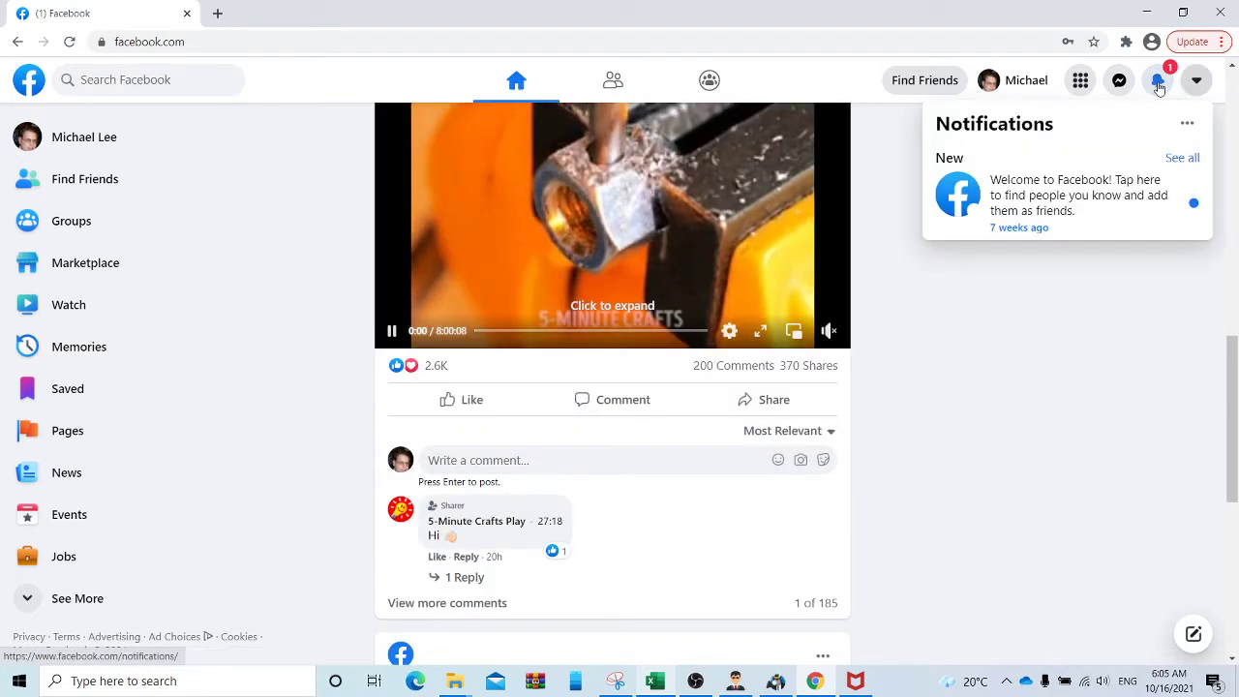
pyautogui.click(1158, 81)
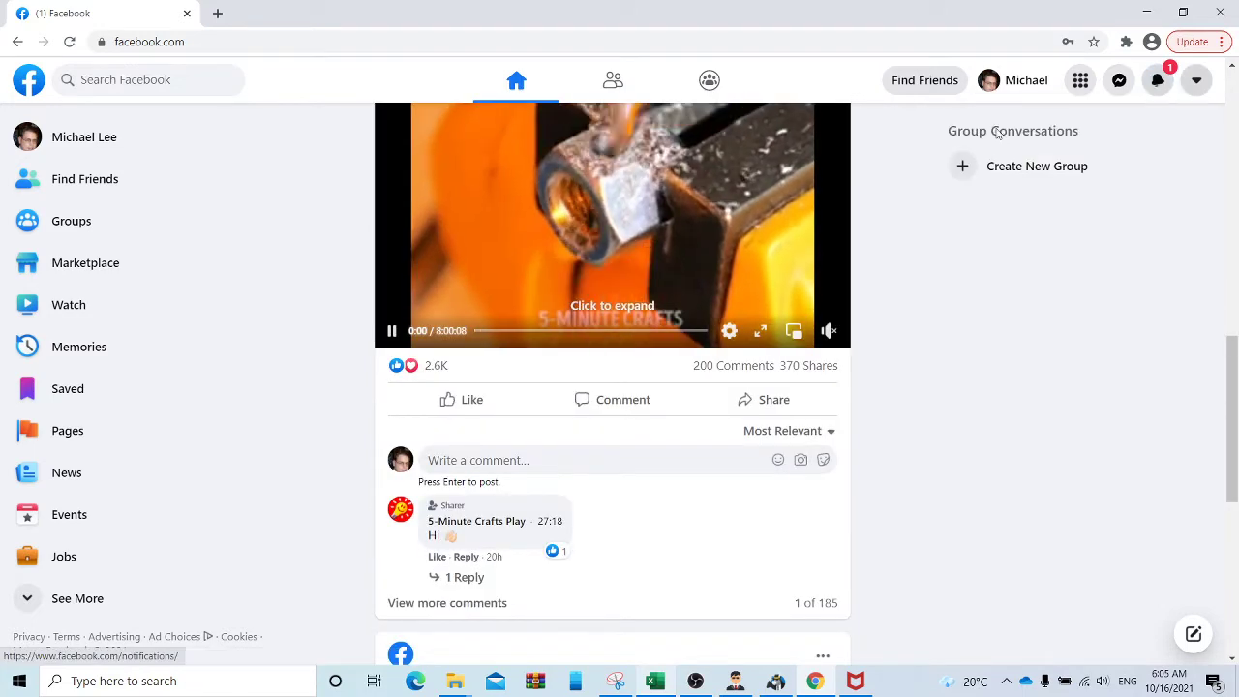
pyautogui.rightClick(272, 302)
pyautogui.click(162, 316)
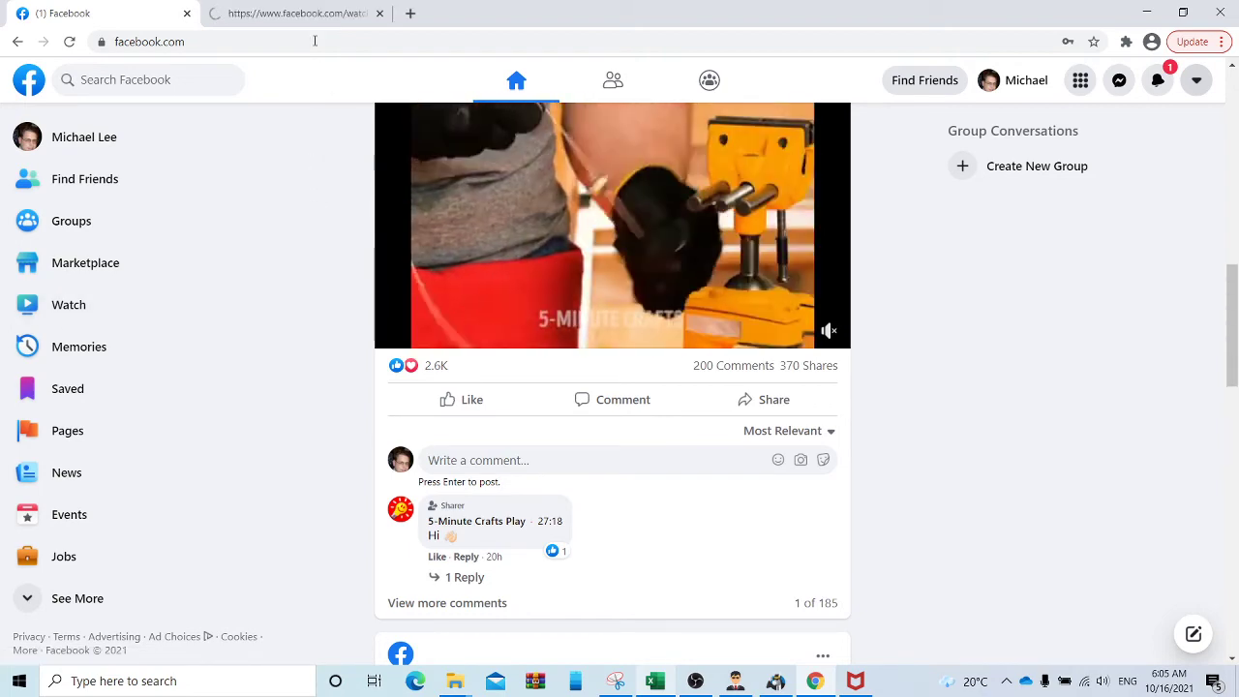
pyautogui.scroll(-3, 325, 309)
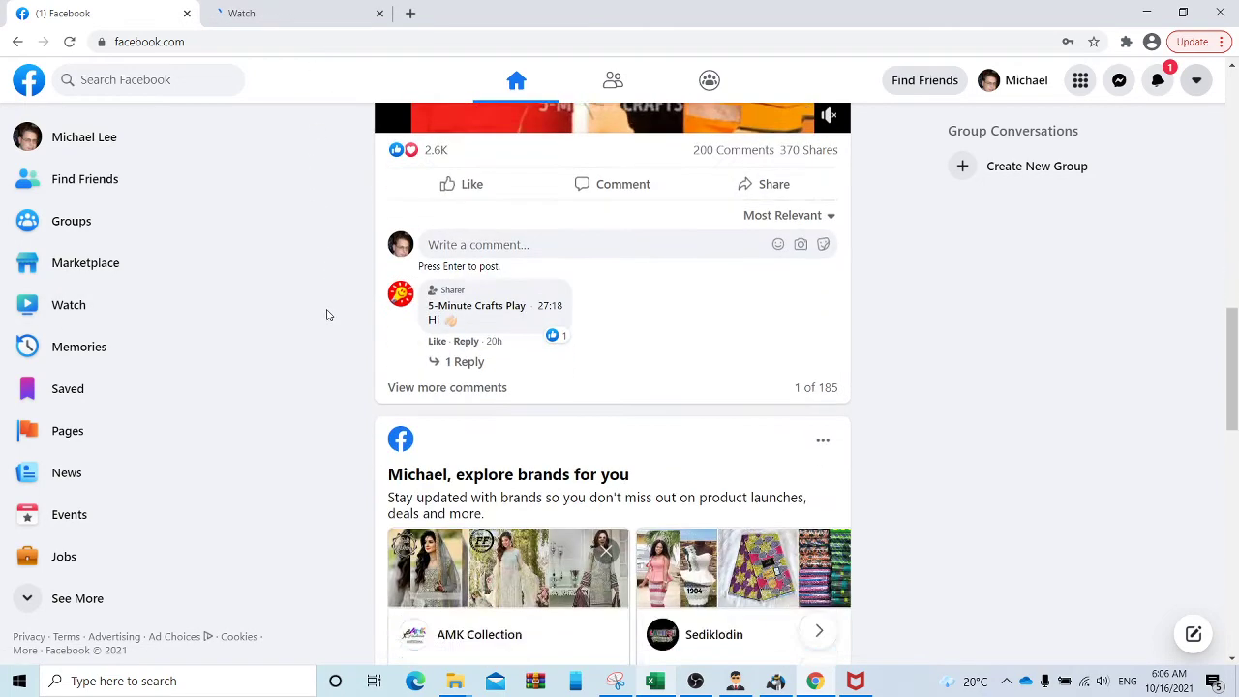
pyautogui.click(283, 14)
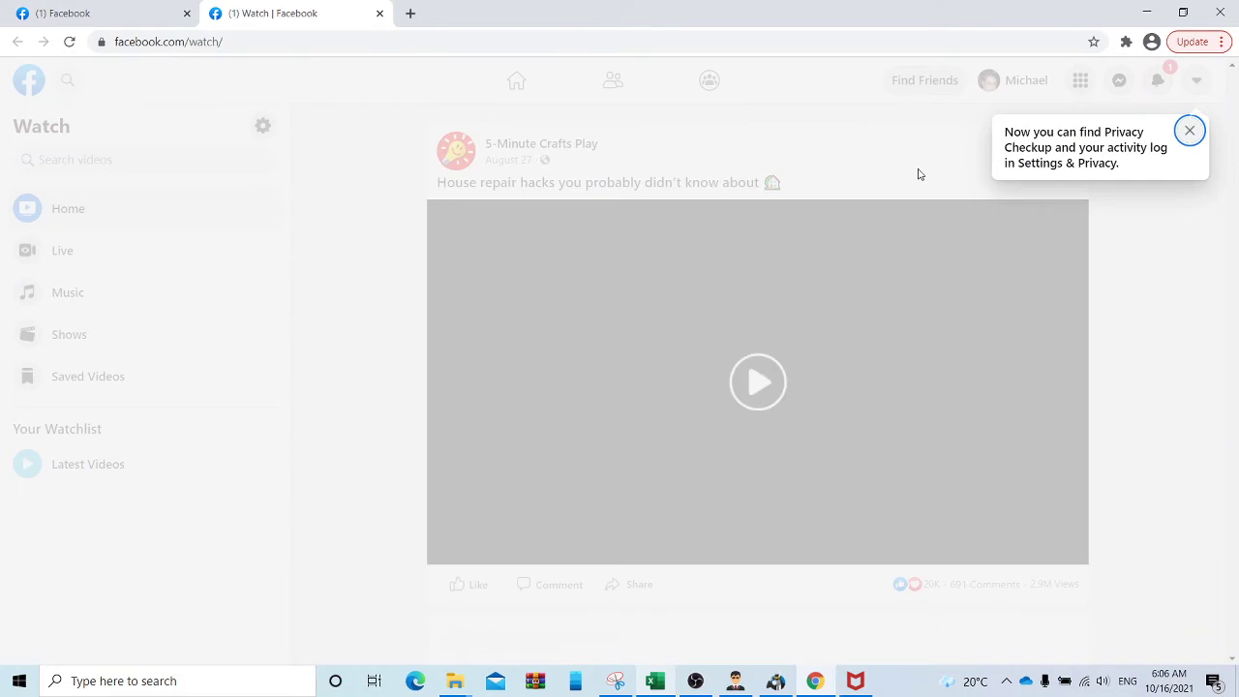
# Play a live video in Watch's Live section, open a recommended one, then return to the feed
pyautogui.click(1190, 129)
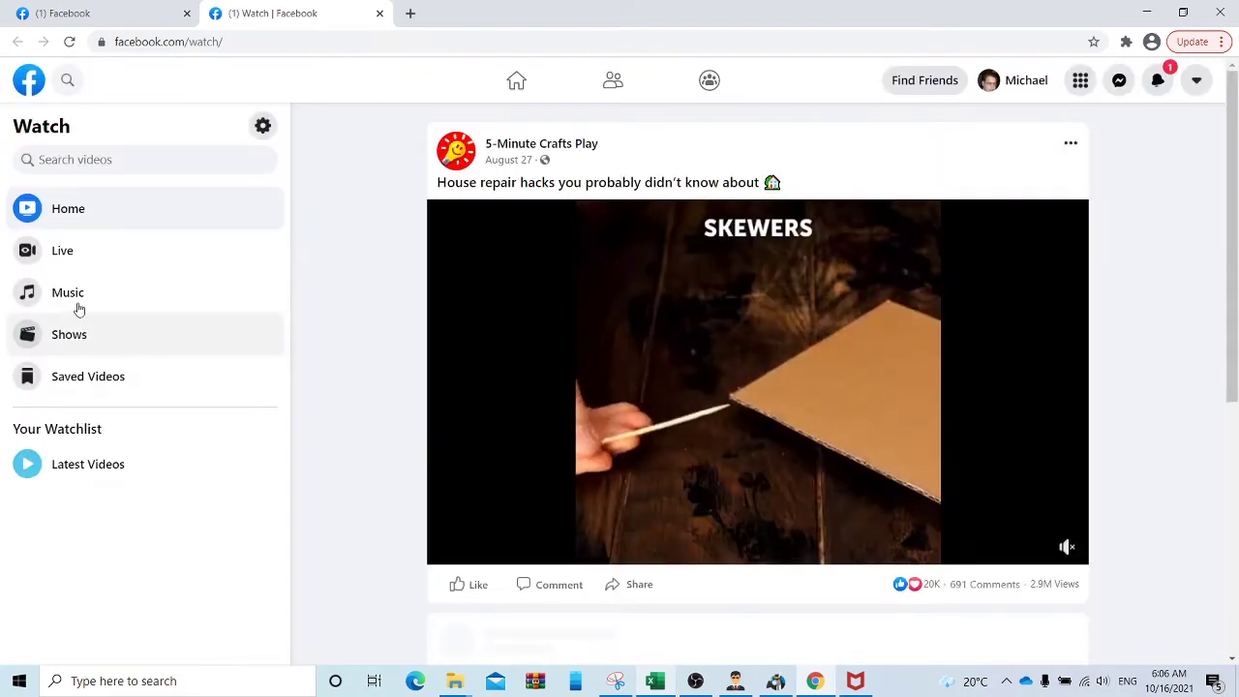
pyautogui.click(110, 260)
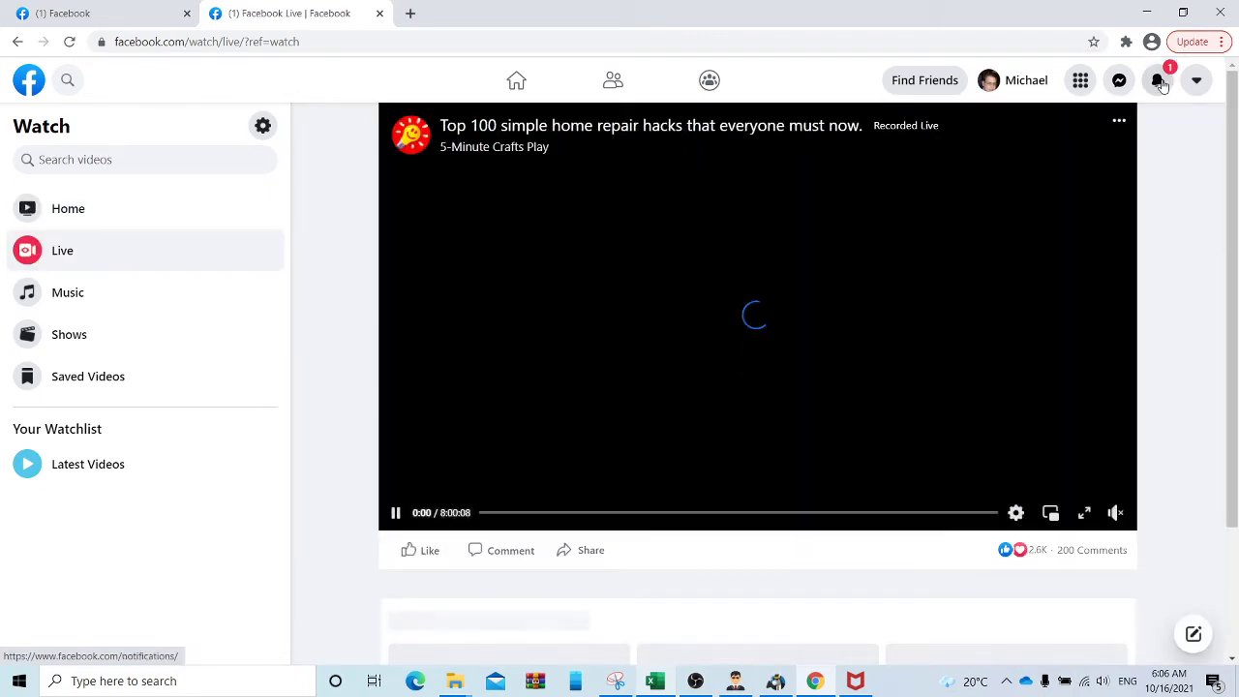
pyautogui.click(1159, 83)
pyautogui.click(631, 495)
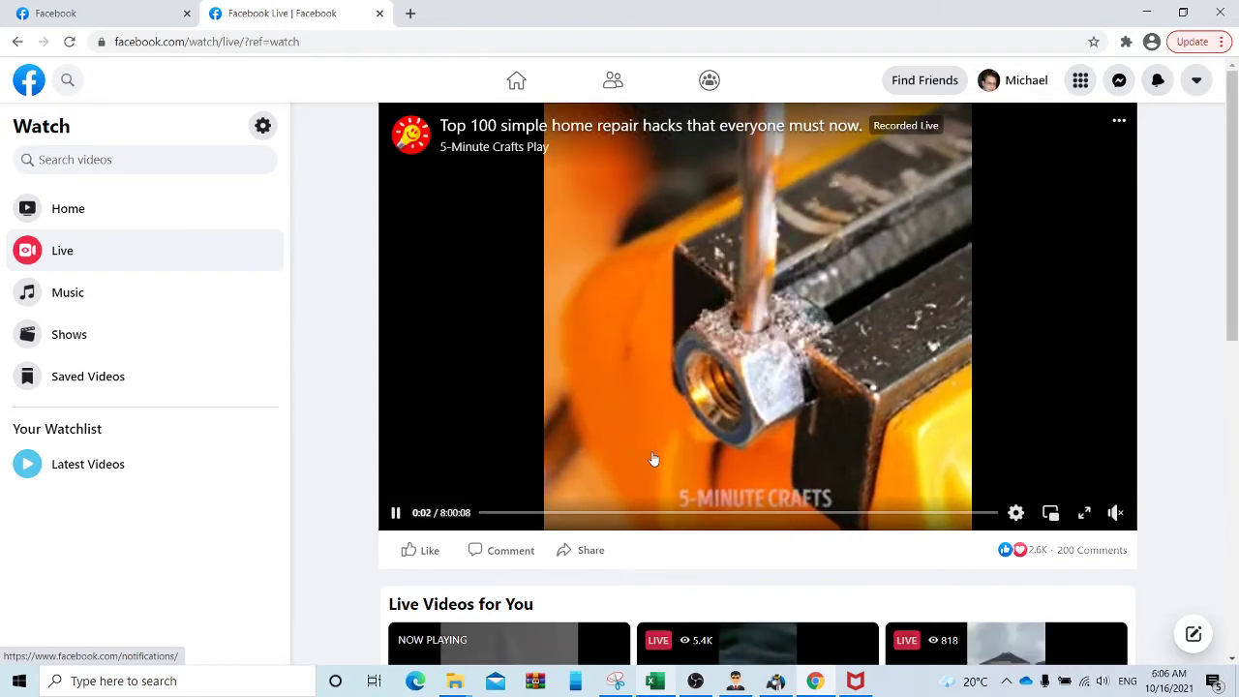
pyautogui.scroll(-2, 653, 458)
pyautogui.scroll(-2, 655, 460)
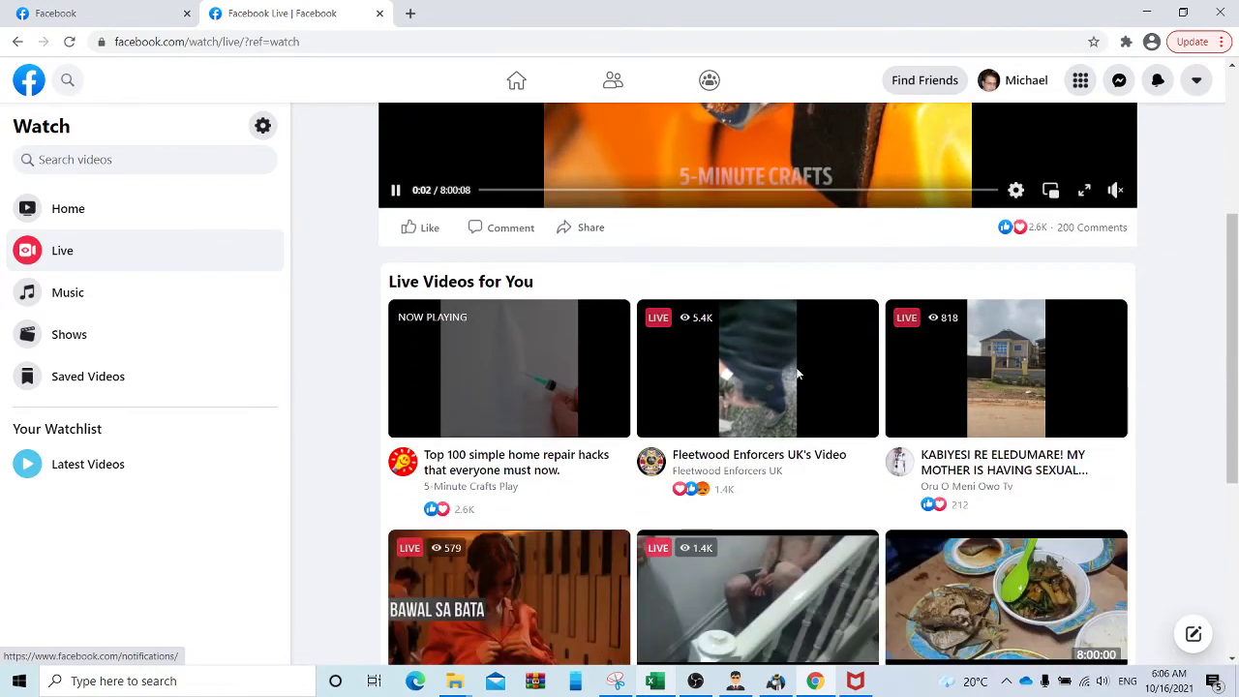
pyautogui.click(985, 388)
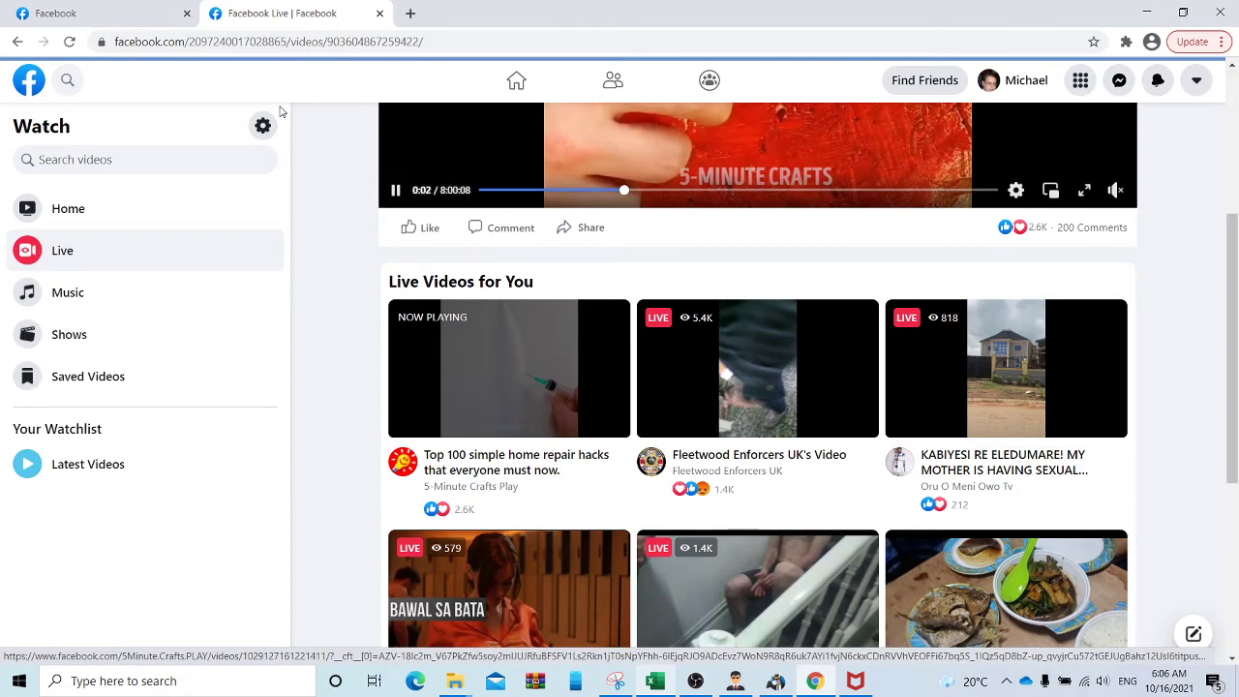
pyautogui.click(56, 13)
pyautogui.scroll(-2, 615, 359)
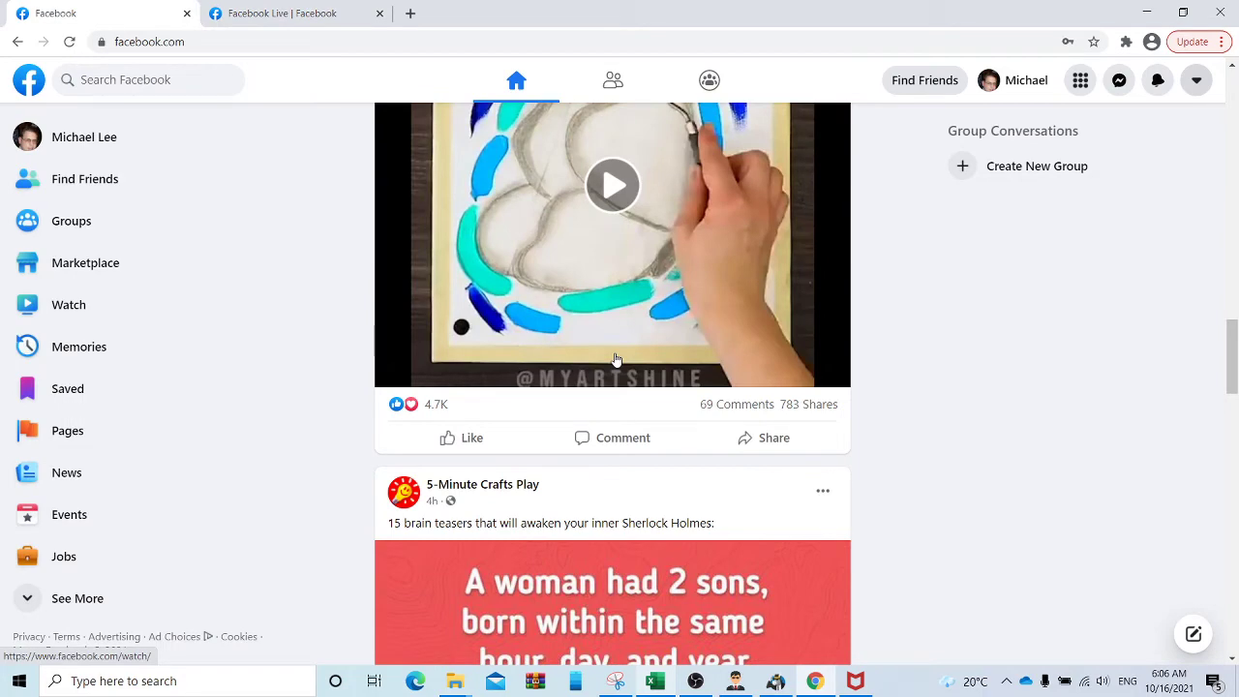
# Go to Pages, like the eyebrows post, dismiss the Business Suite tip and start Create New Page
pyautogui.scroll(-6, 616, 359)
pyautogui.click(97, 426)
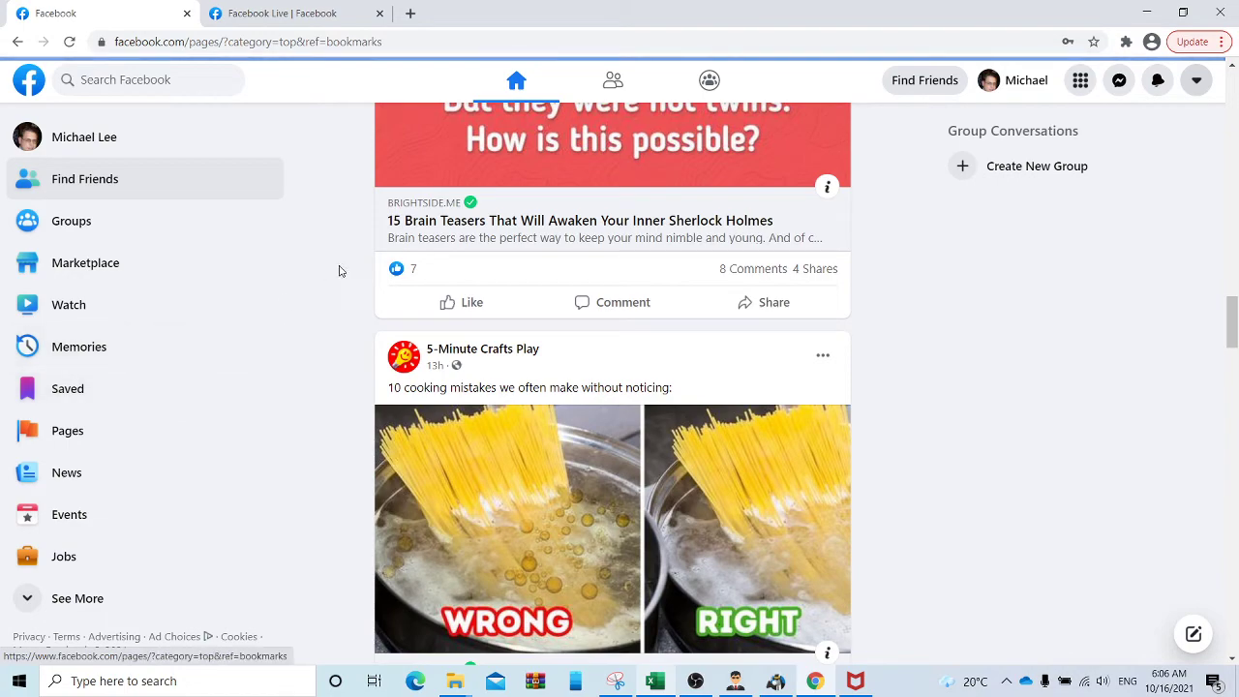
pyautogui.scroll(-5, 489, 296)
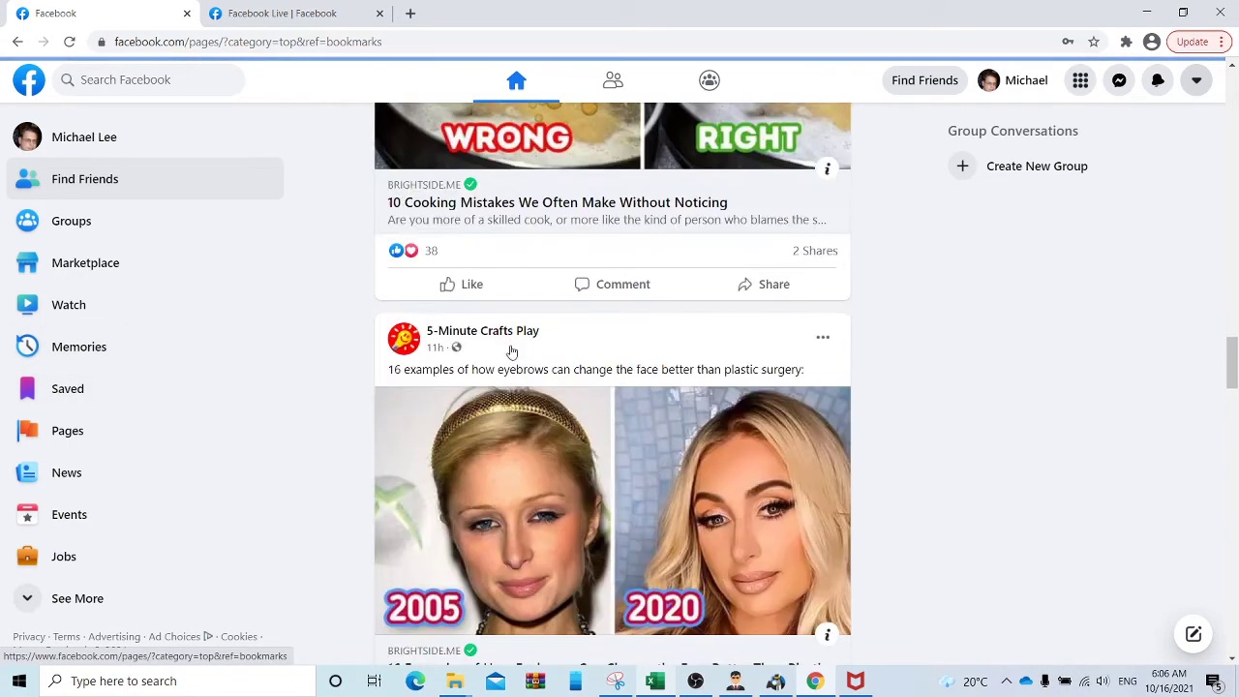
pyautogui.click(506, 292)
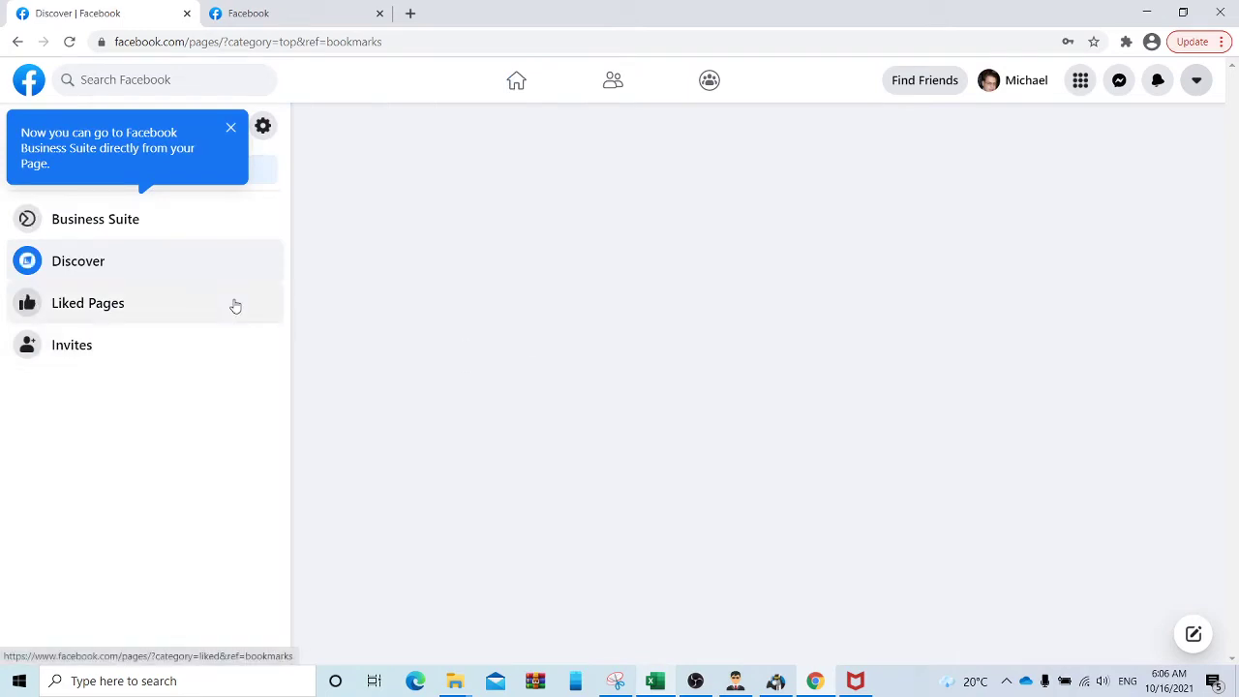
pyautogui.click(231, 127)
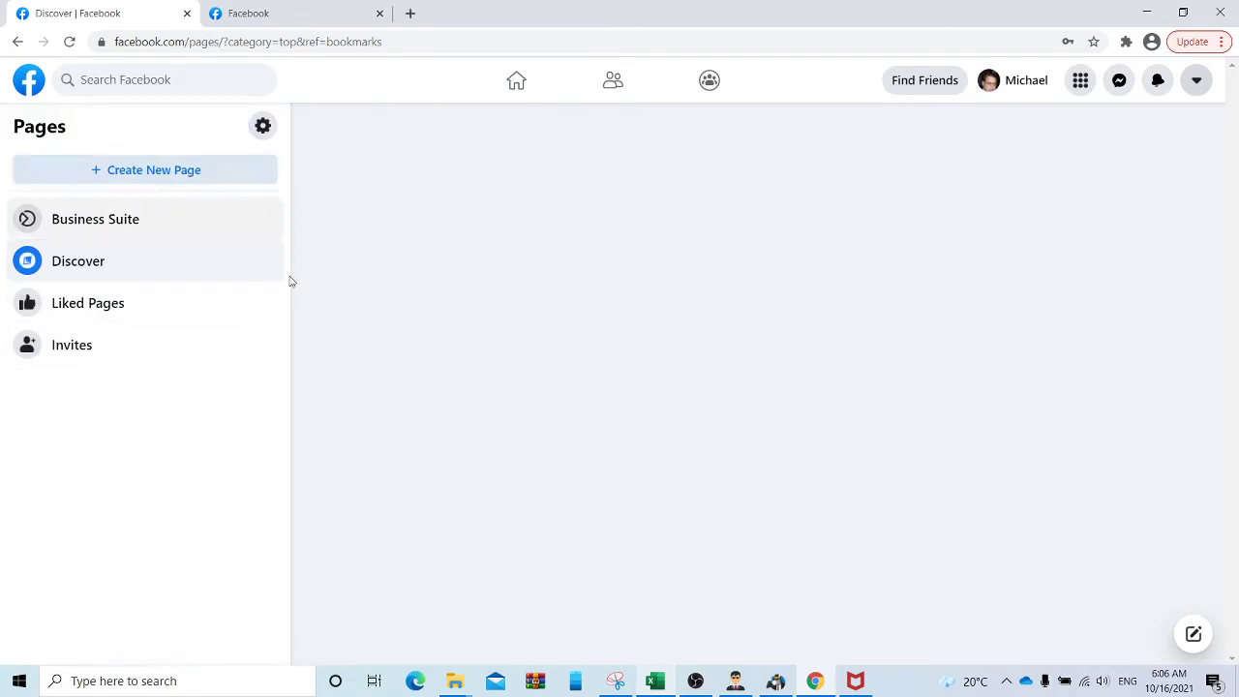
pyautogui.click(210, 184)
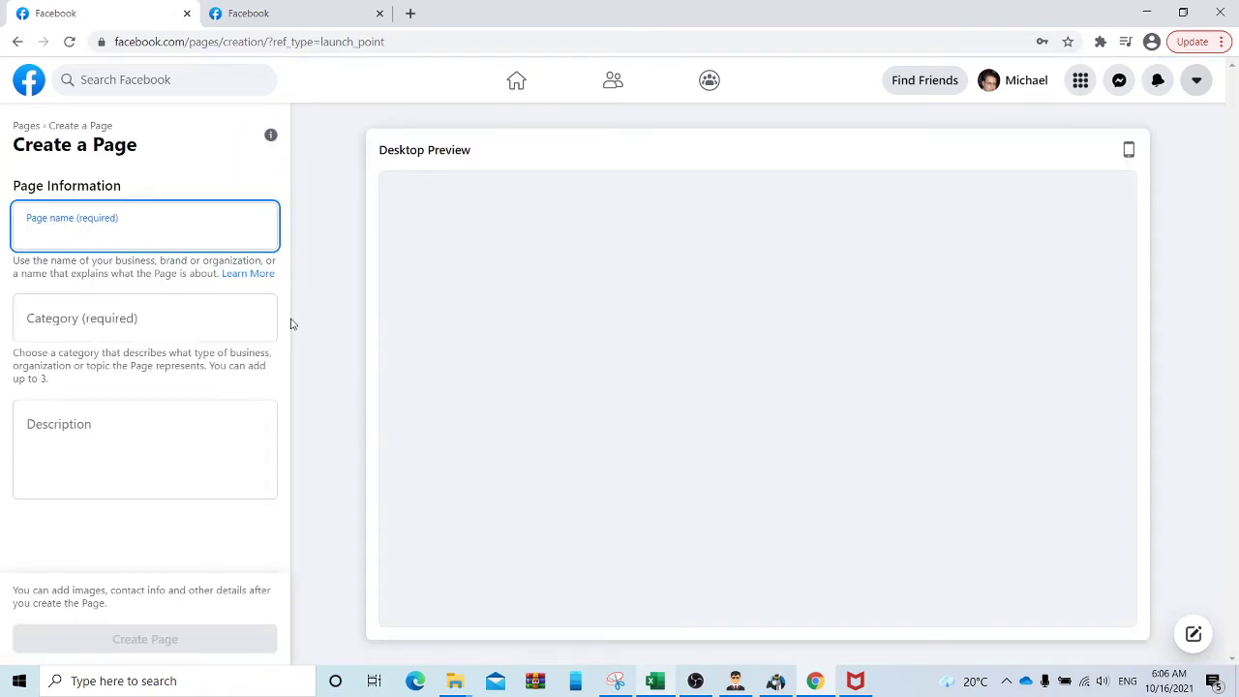
# Name the new Page 'Page phu' and choose the Public & Government Service category
pyautogui.write('page ')
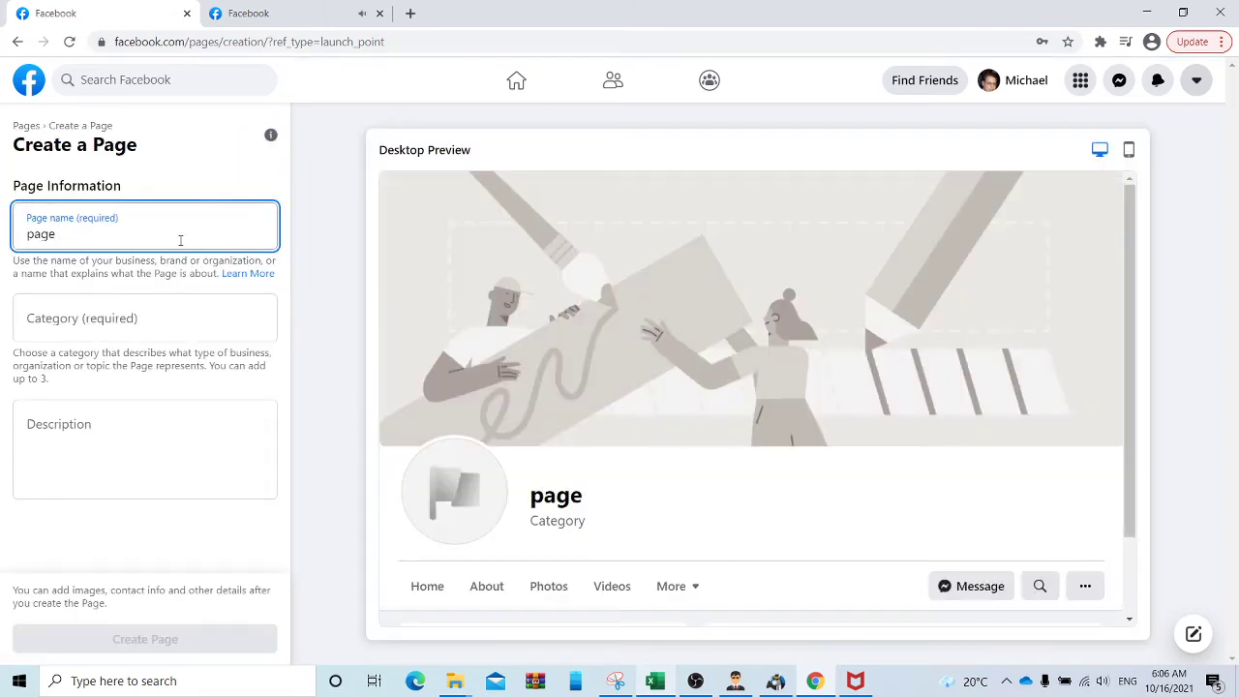
pyautogui.write('phuj')
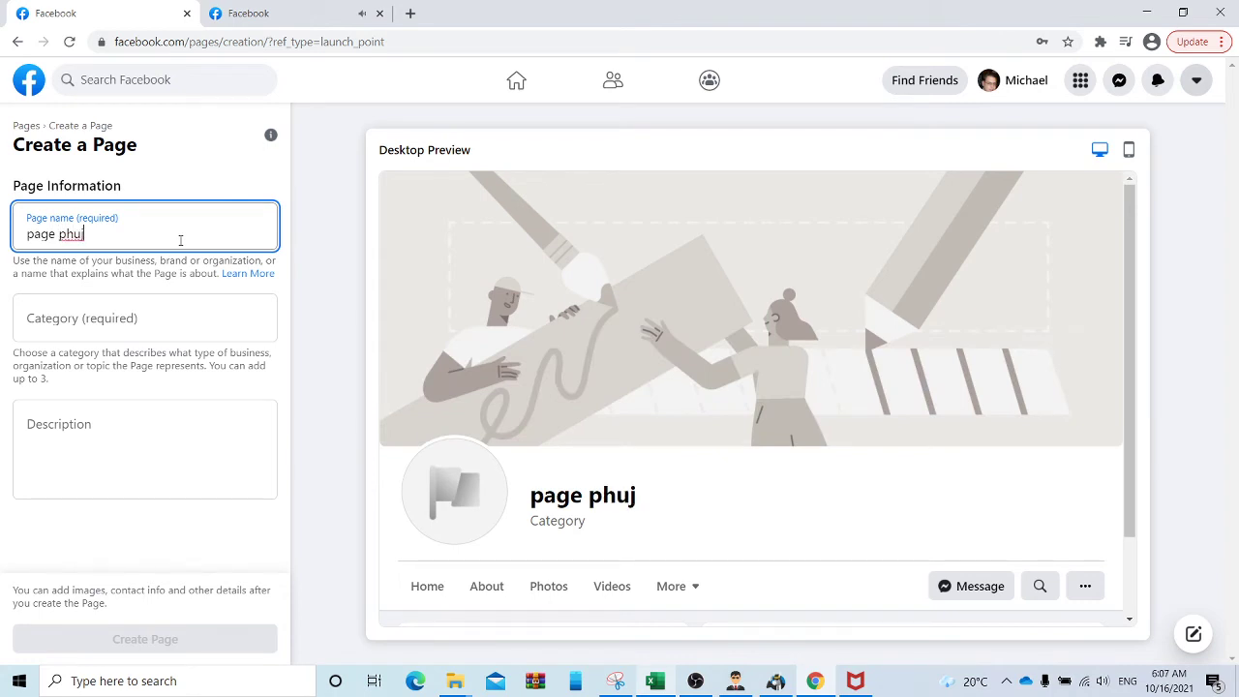
pyautogui.press('BackSpace')
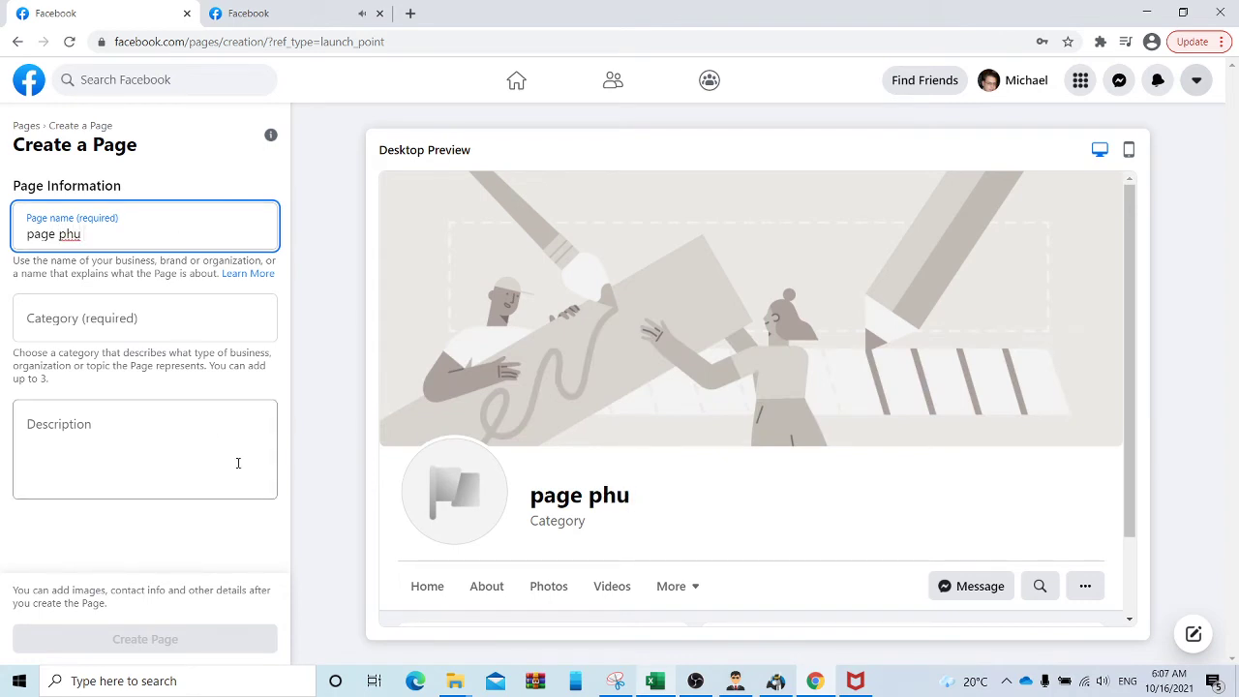
pyautogui.click(328, 10)
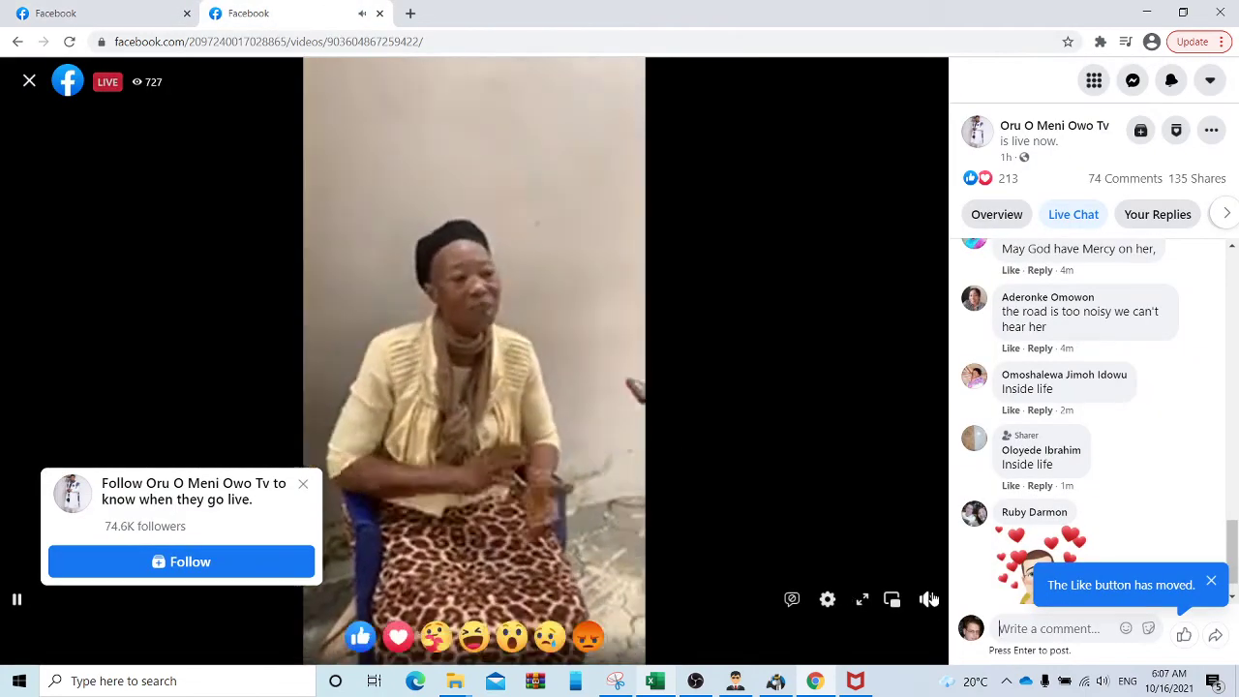
pyautogui.click(140, 14)
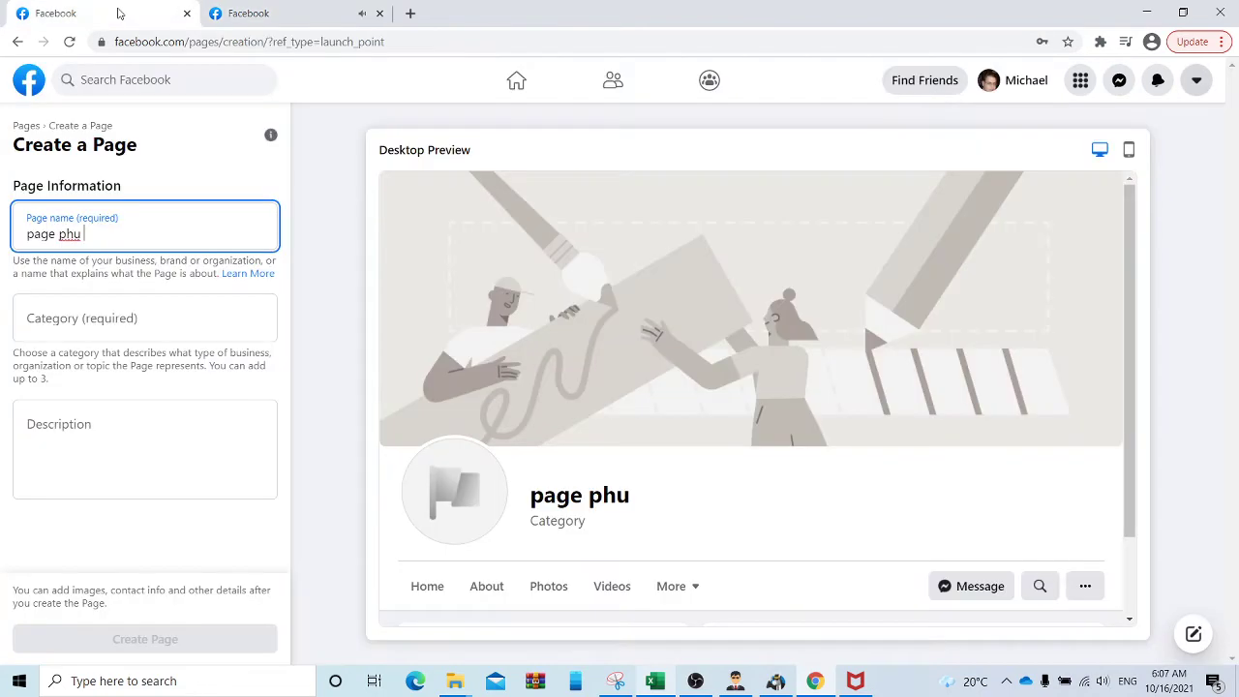
pyautogui.scroll(-1, 581, 484)
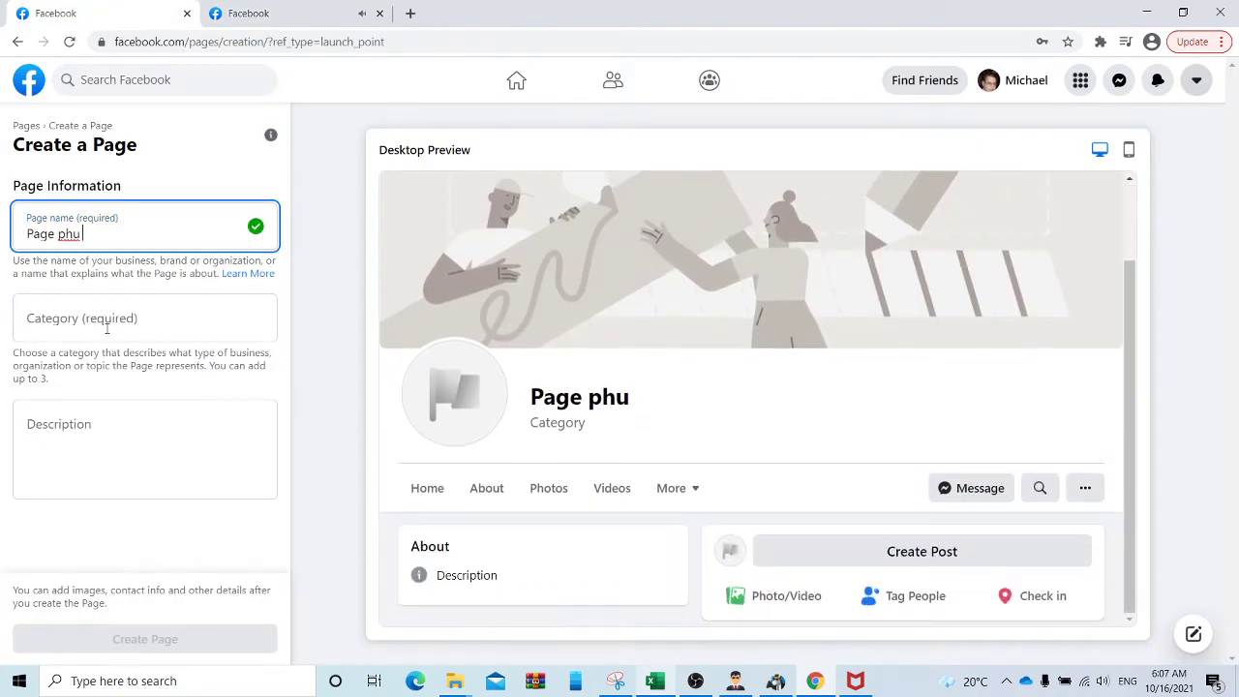
pyautogui.click(83, 319)
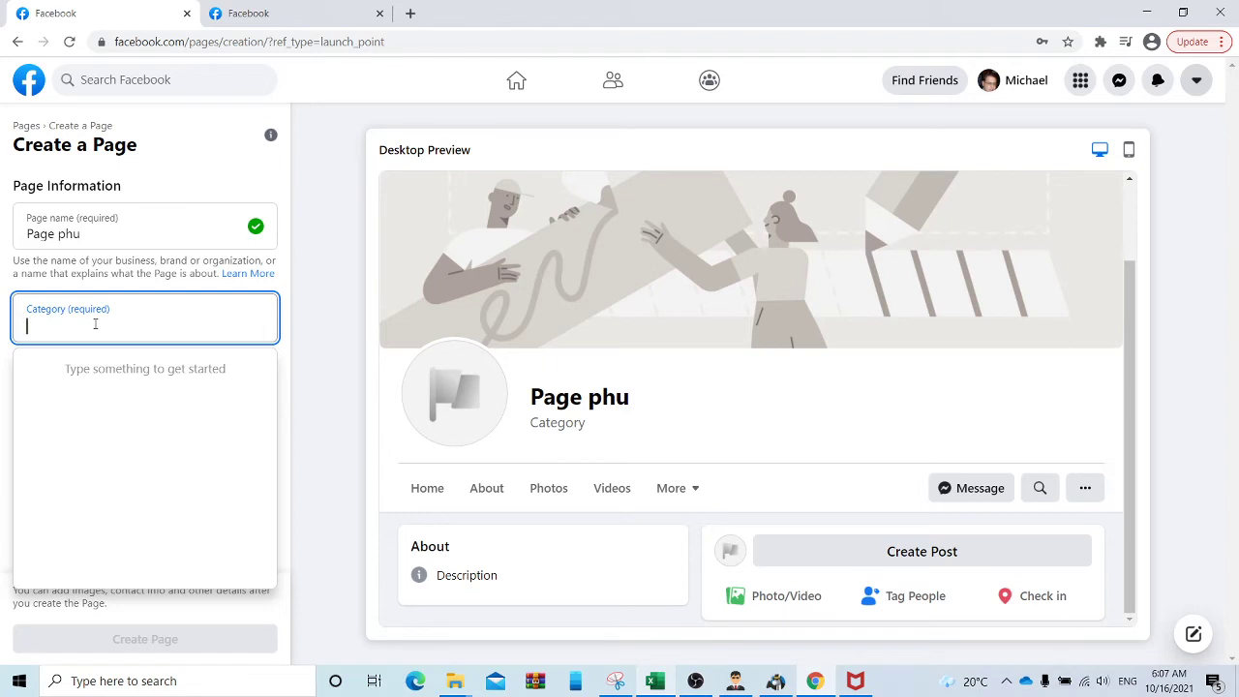
pyautogui.write('g')
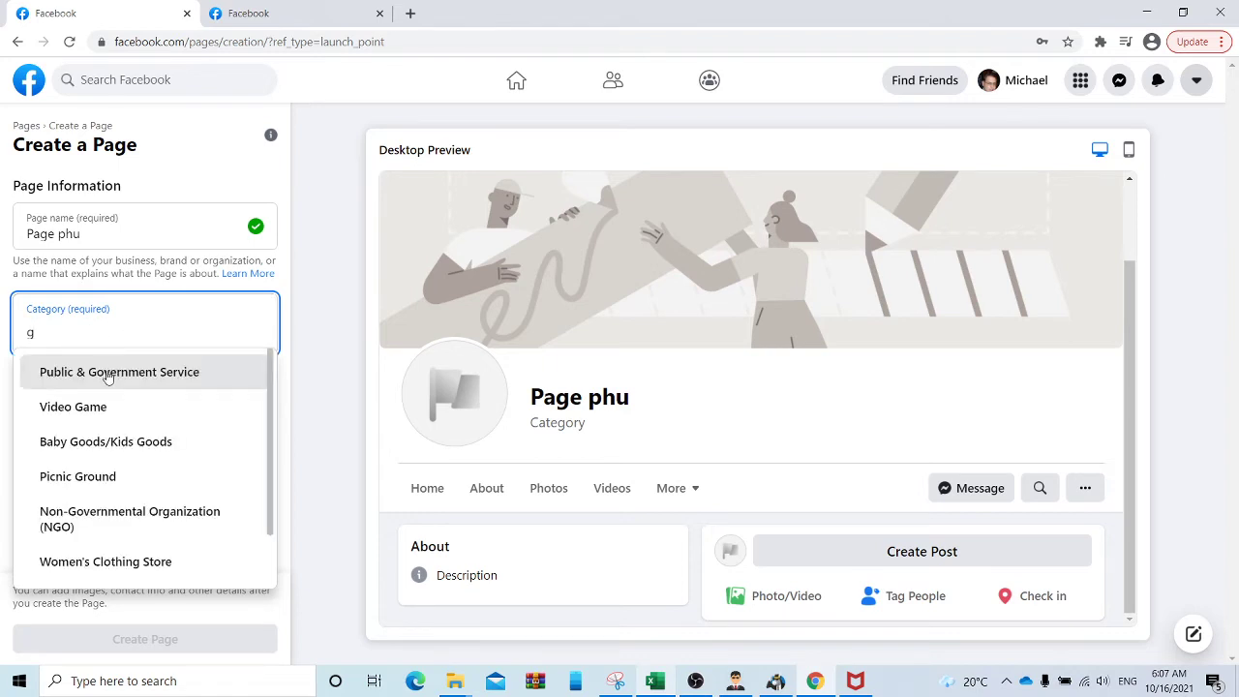
pyautogui.click(108, 377)
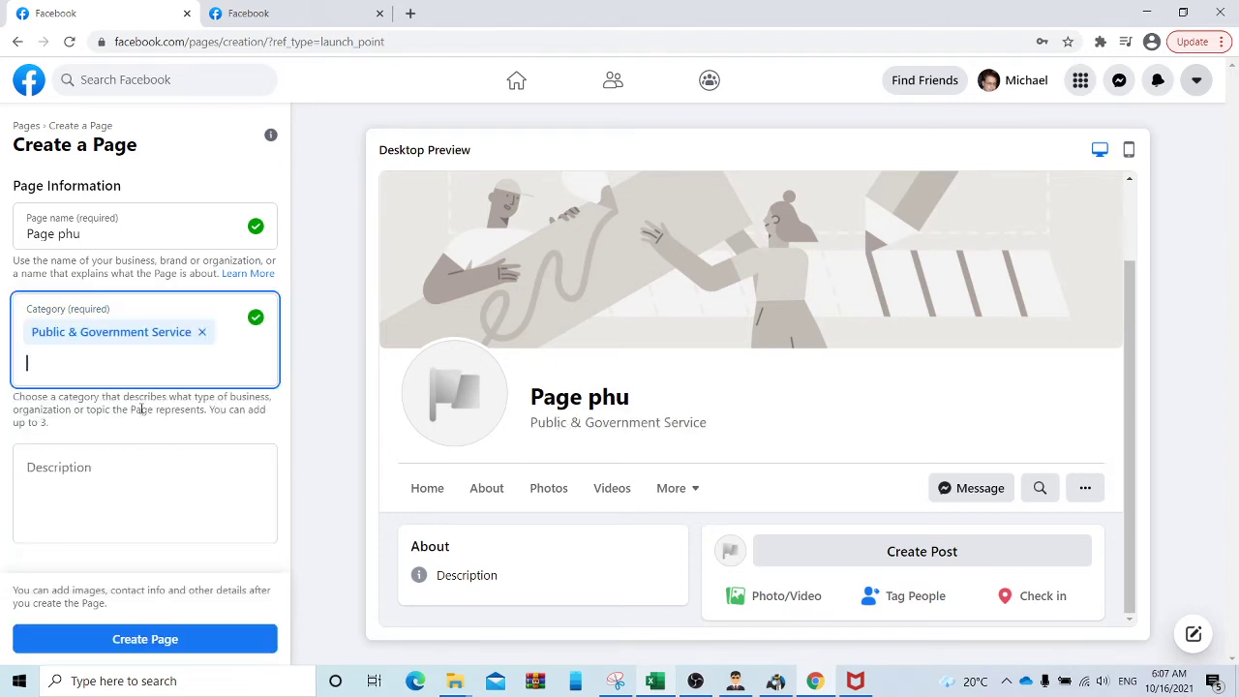
# Enter the description 'Day la page phu' and create the Page
pyautogui.click(89, 460)
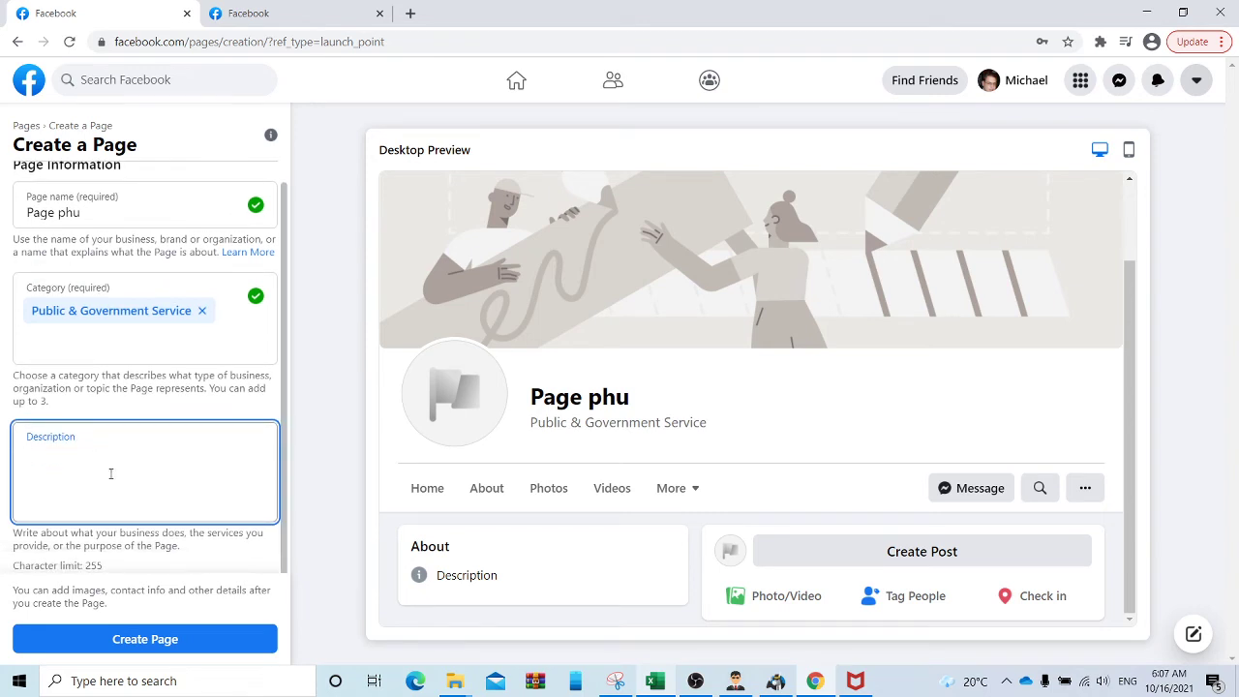
pyautogui.write('n')
pyautogui.press('BackSpace')
pyautogui.write('F')
pyautogui.press('BackSpace')
pyautogui.write('Day la page phu')
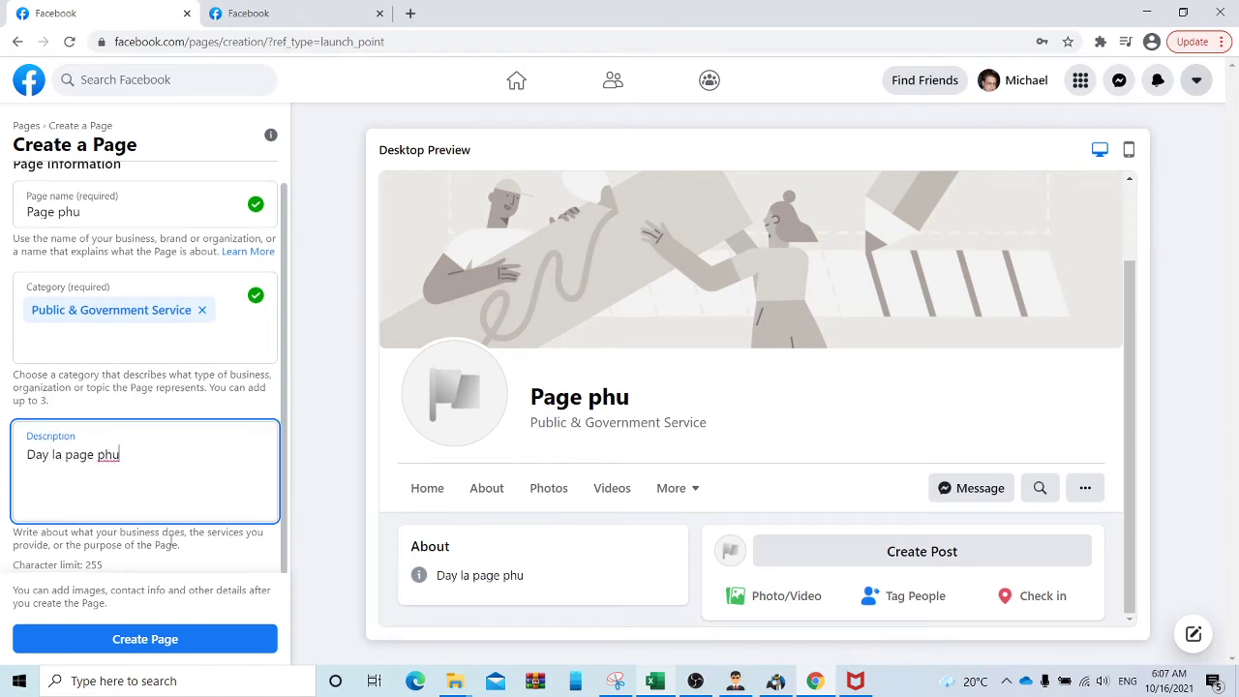
pyautogui.click(136, 641)
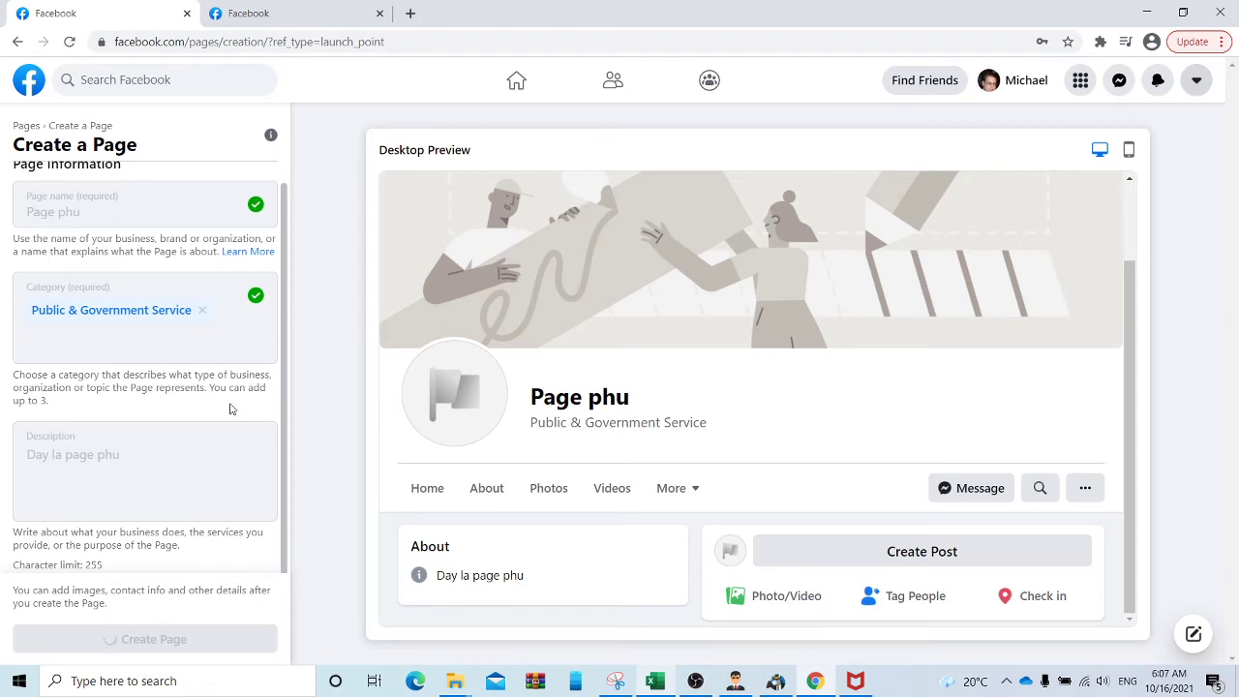
pyautogui.scroll(-2, 222, 436)
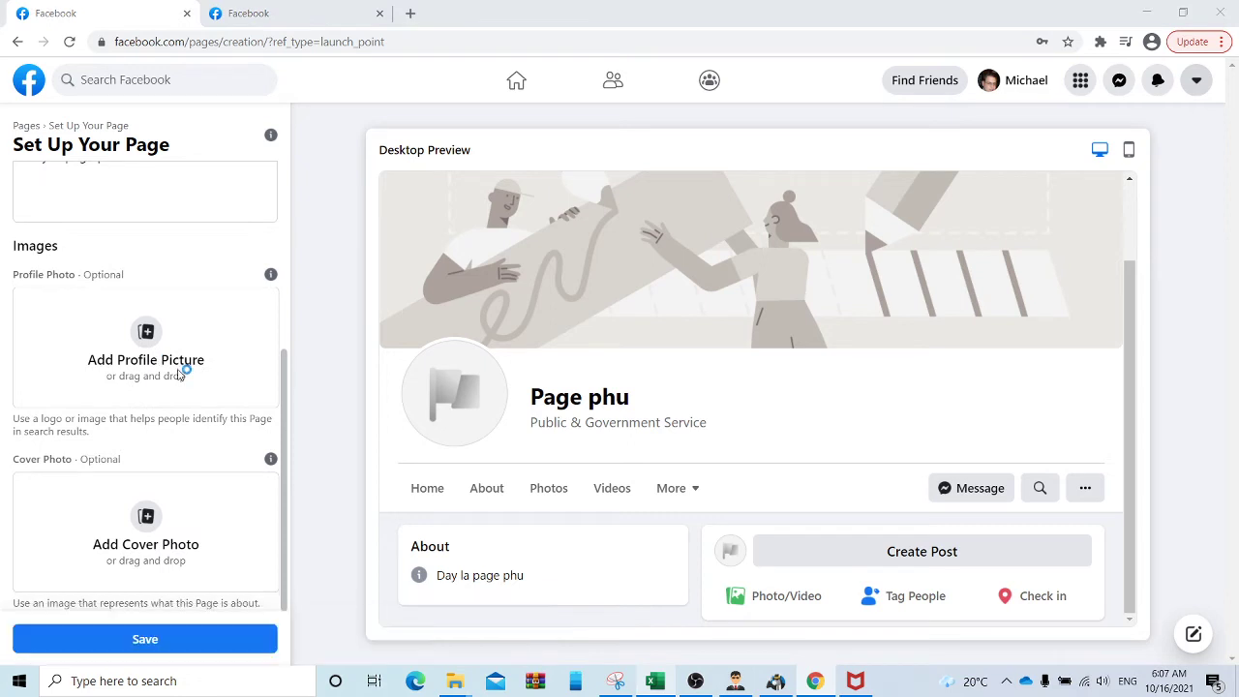
pyautogui.click(150, 346)
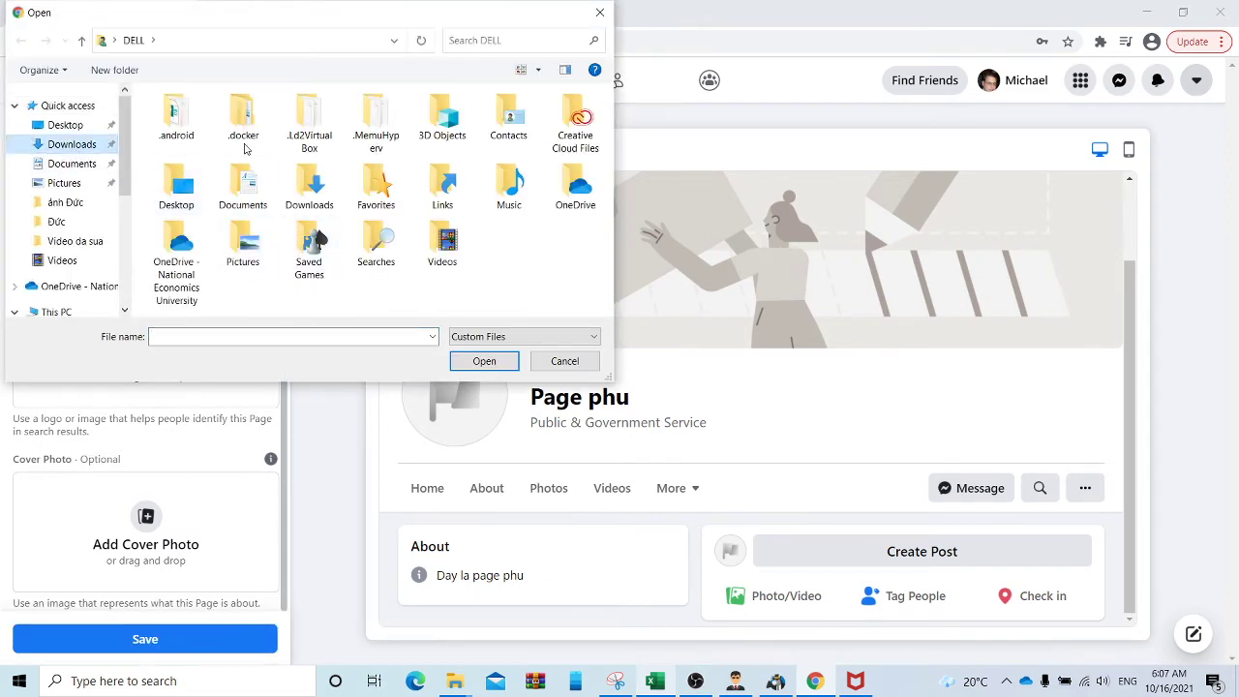
pyautogui.click(73, 144)
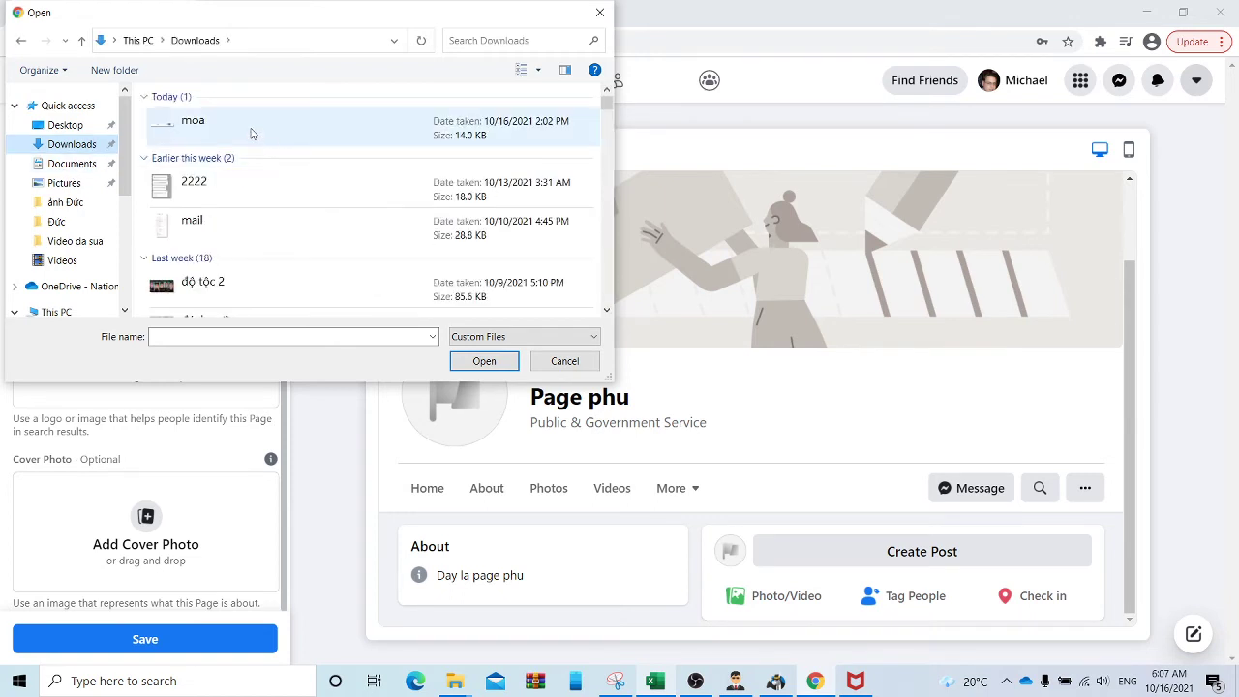
pyautogui.scroll(-1, 277, 210)
pyautogui.click(266, 189)
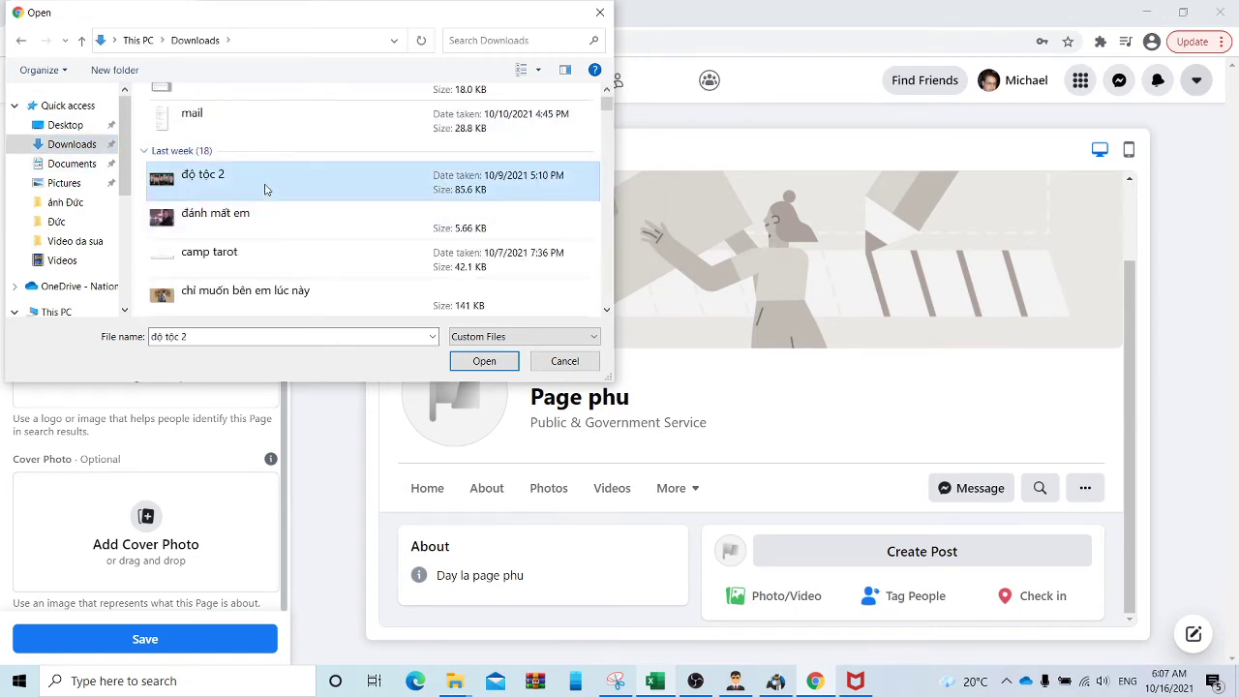
pyautogui.click(462, 366)
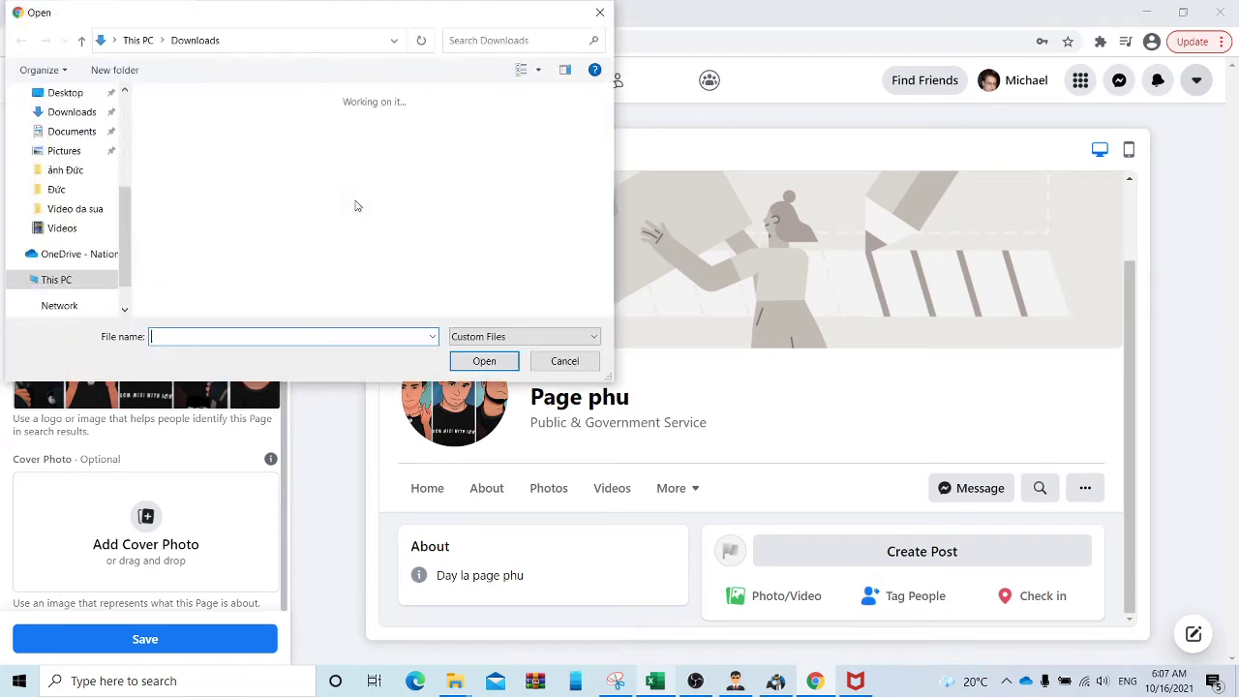
# Upload the 'đnahs mất em' image as the cover photo and save the Page setup
pyautogui.scroll(1, 255, 243)
pyautogui.scroll(-3, 251, 247)
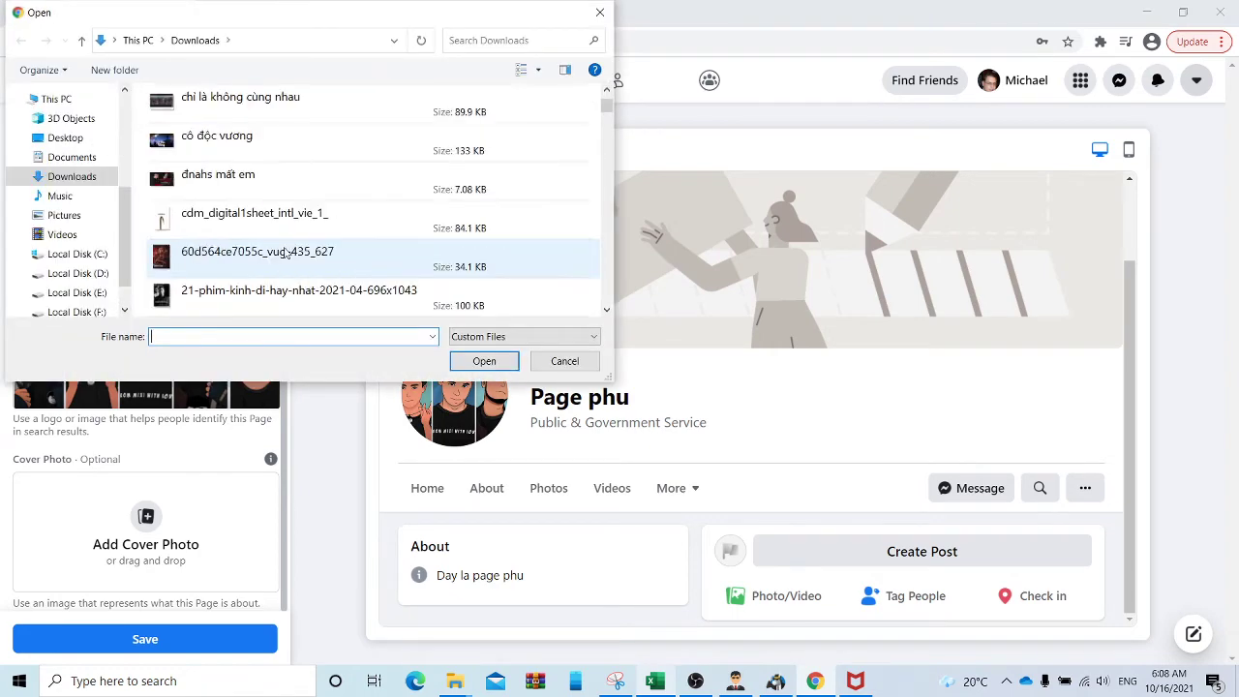
pyautogui.click(263, 179)
pyautogui.click(455, 361)
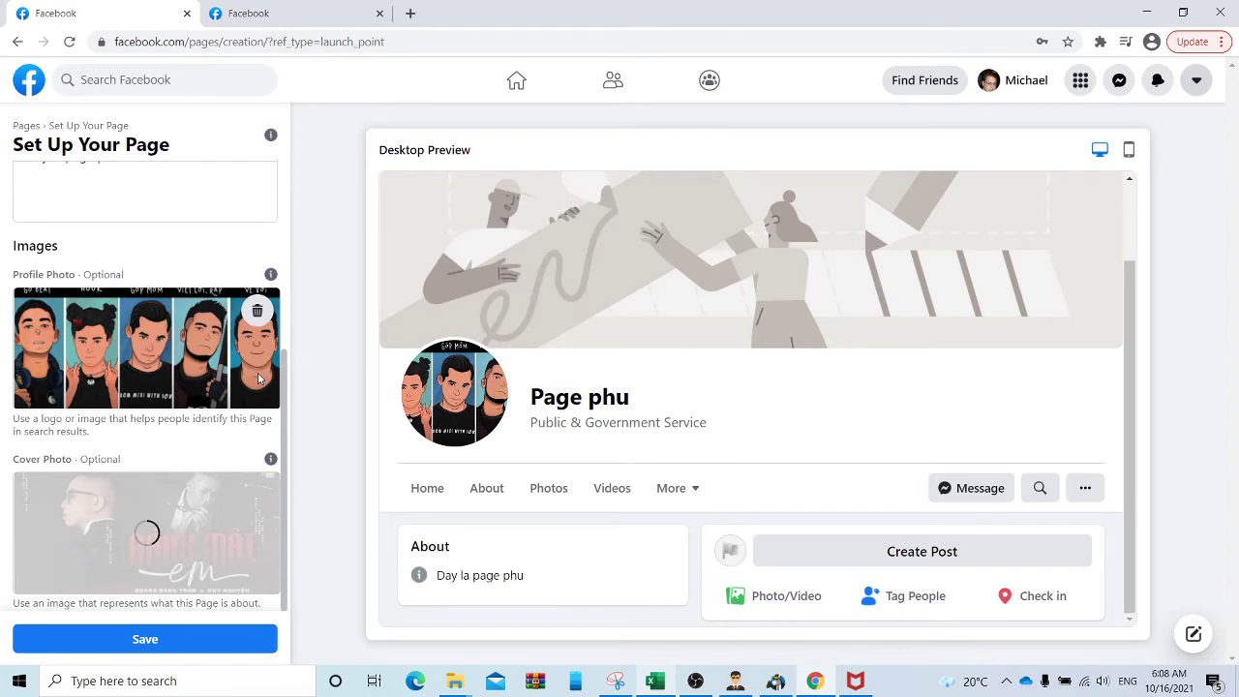
pyautogui.click(167, 641)
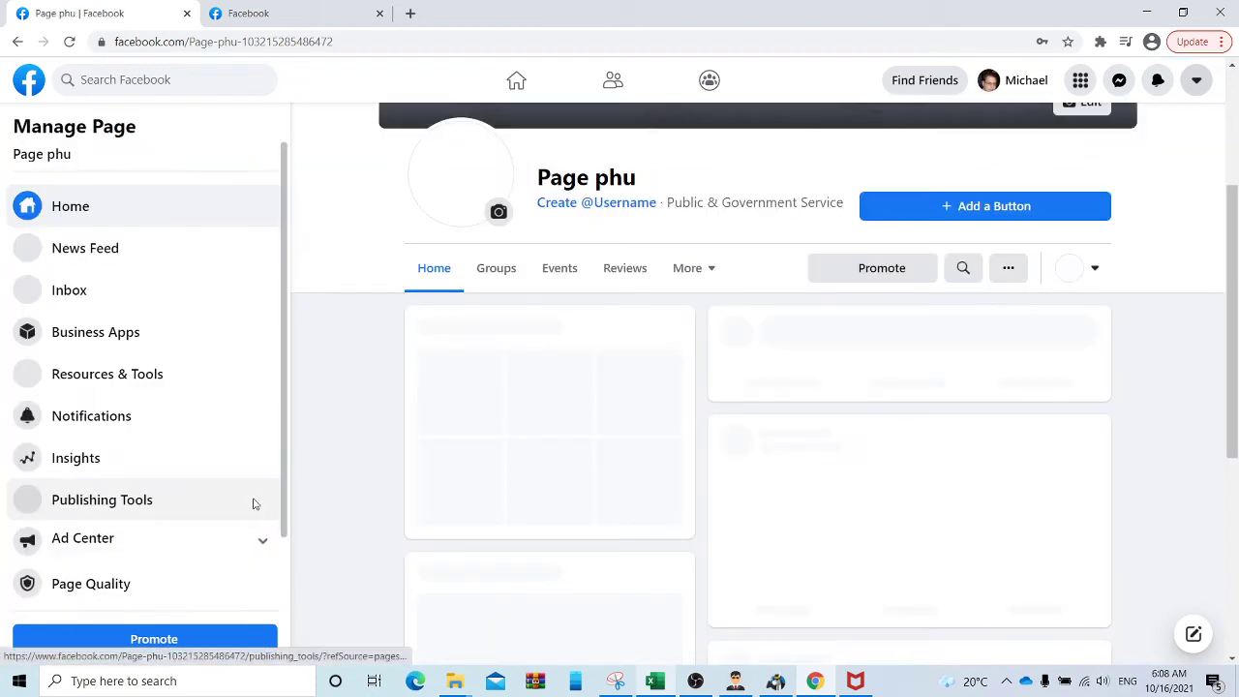
pyautogui.click(251, 500)
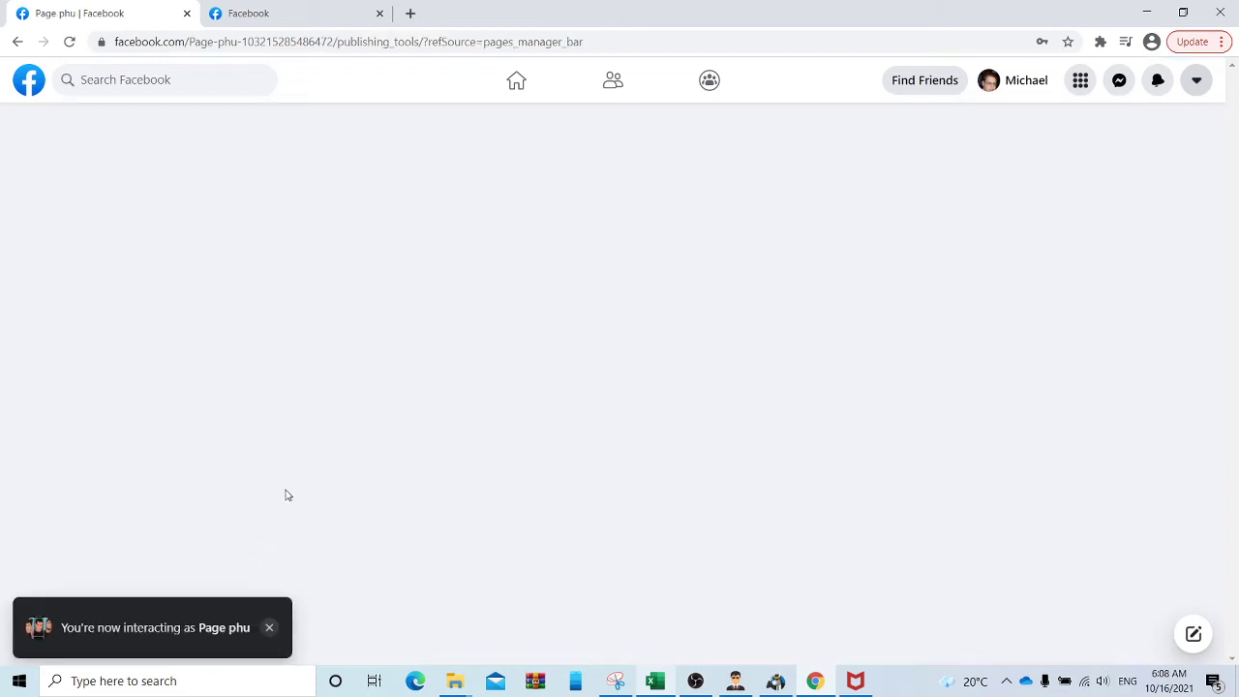
# Dismiss the 'now interacting as Page phu' notice and block the browser's notification request
pyautogui.click(269, 627)
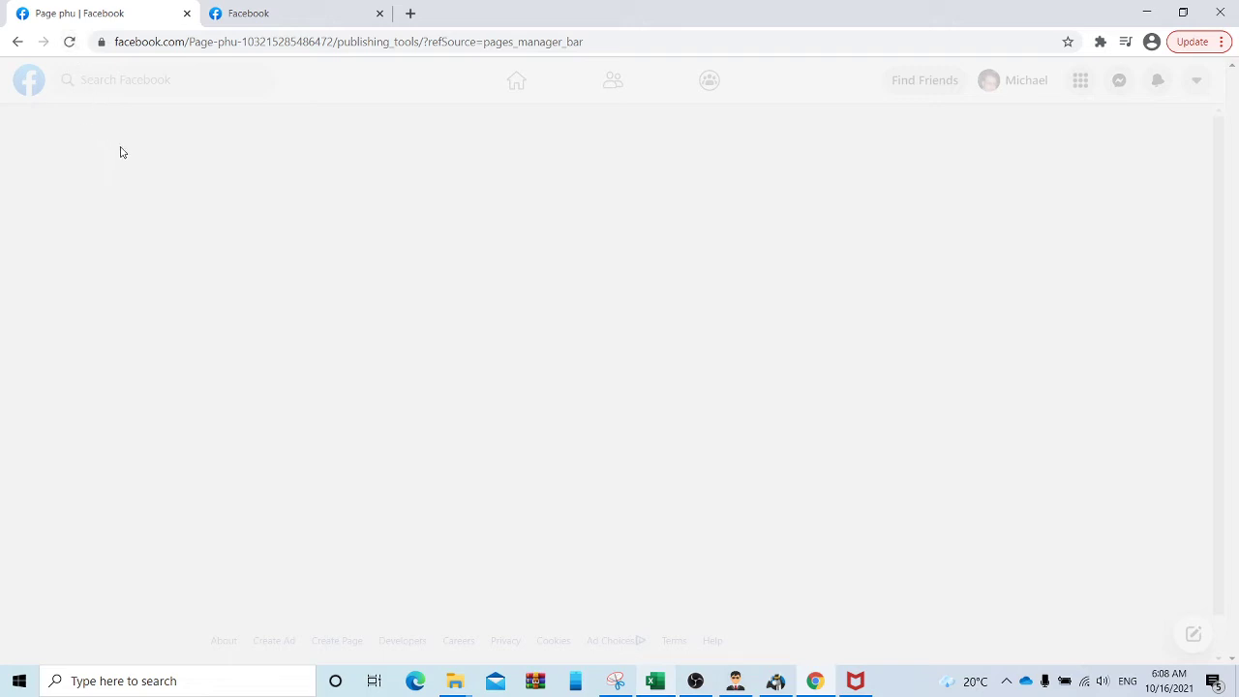
pyautogui.click(312, 200)
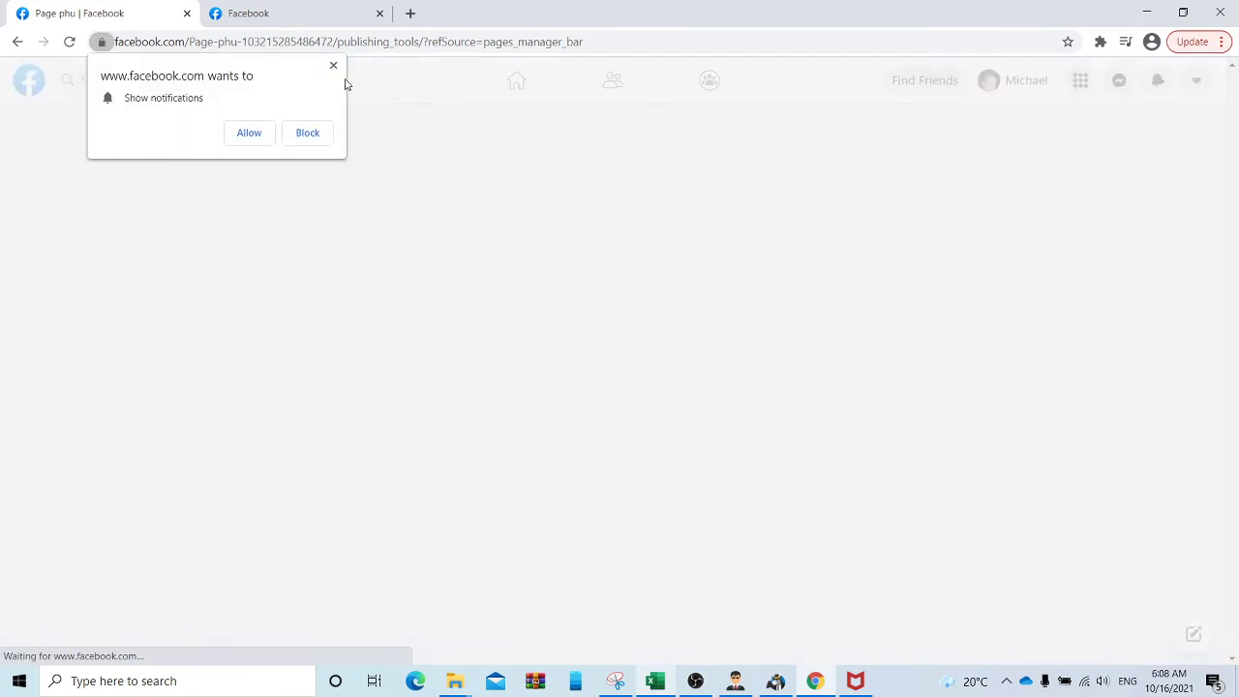
pyautogui.click(334, 67)
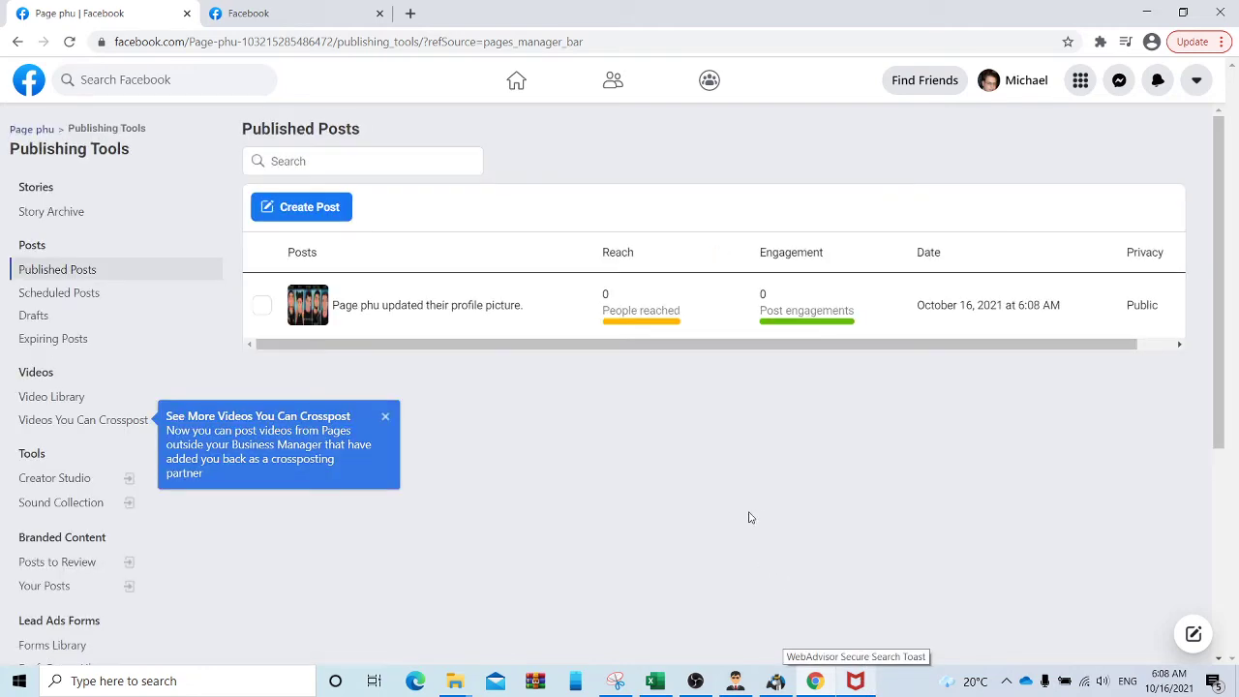
# Return to Page phu's main page and scroll down to its profile-picture update post
pyautogui.click(28, 129)
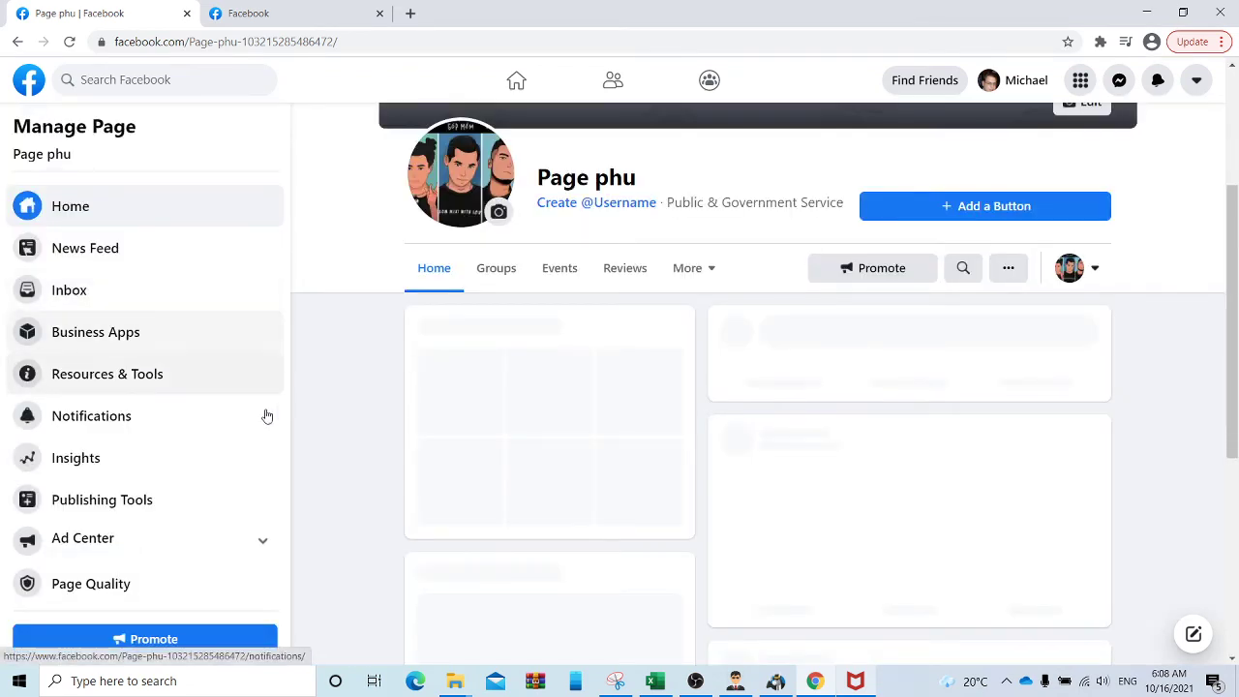
pyautogui.scroll(-1, 238, 423)
pyautogui.scroll(1, 208, 401)
pyautogui.scroll(-1, 208, 405)
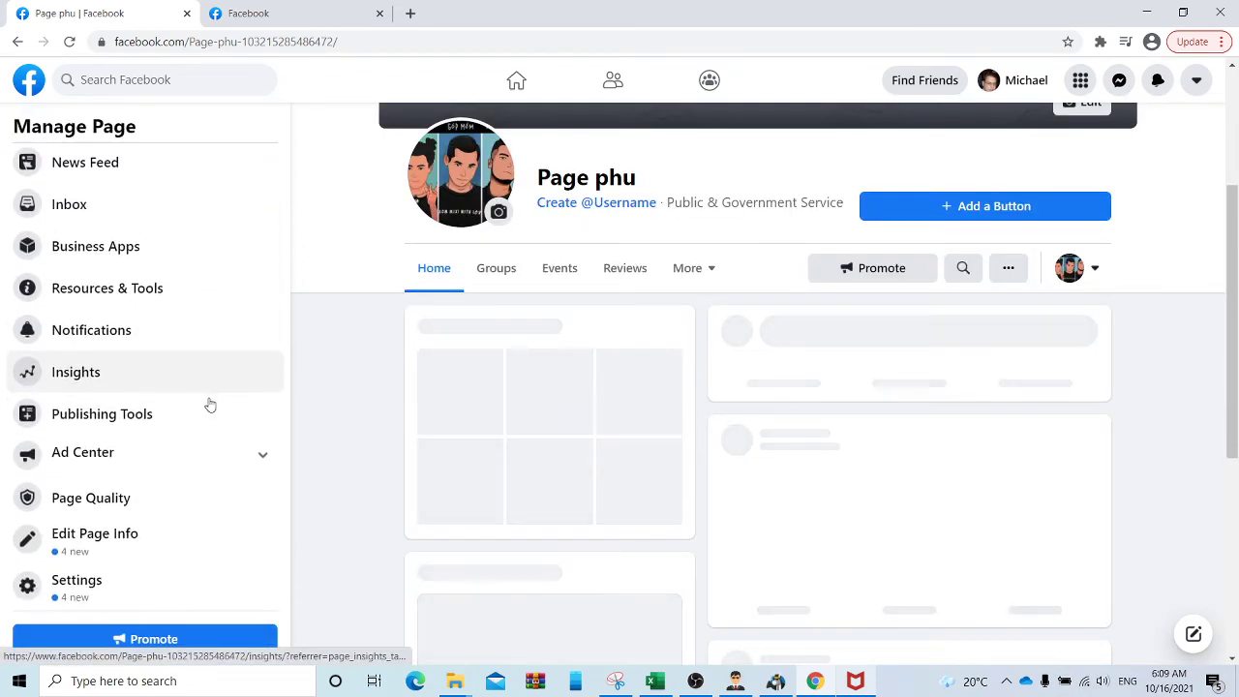
pyautogui.scroll(1, 153, 197)
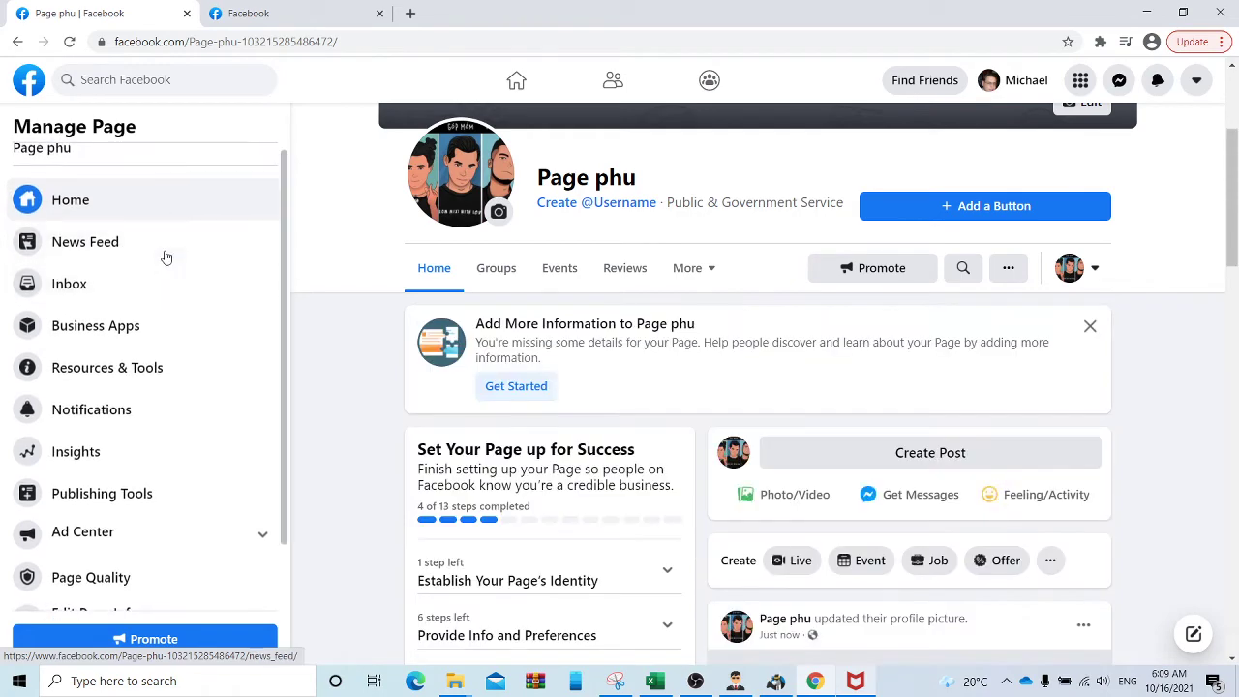
pyautogui.scroll(-1, 235, 396)
pyautogui.scroll(-5, 725, 514)
pyautogui.scroll(-2, 704, 508)
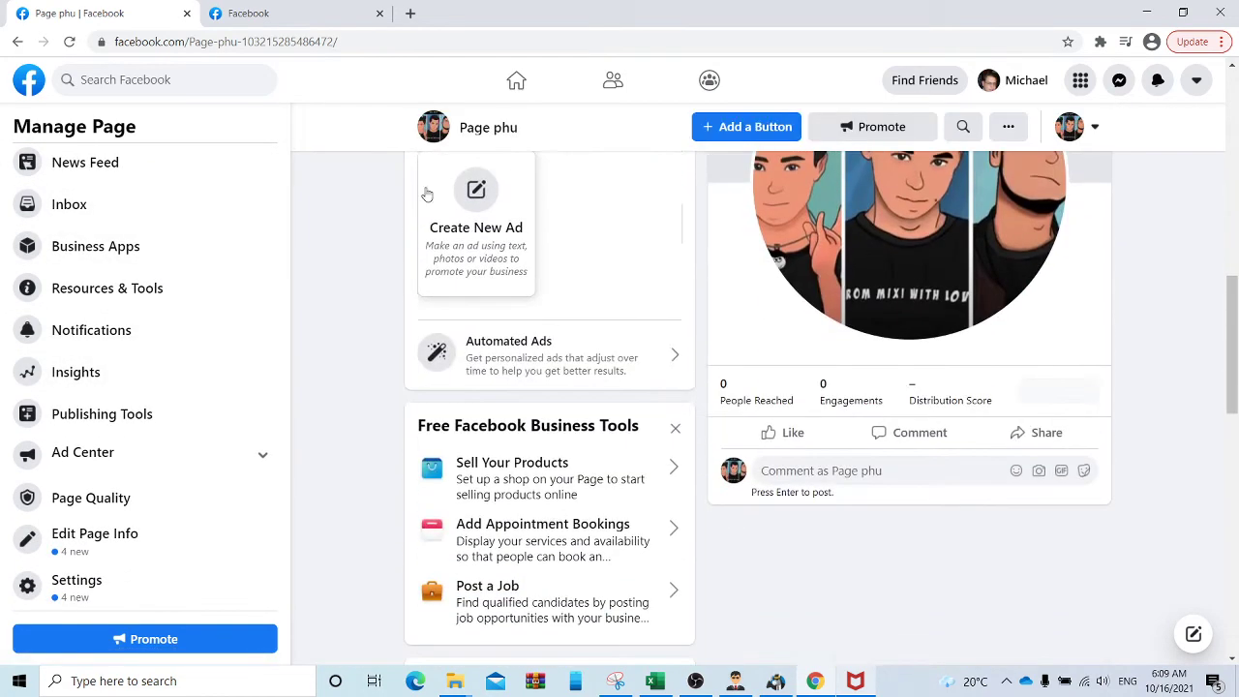
# Open a new tab and try to reach bussiness.facebook.com
pyautogui.click(407, 14)
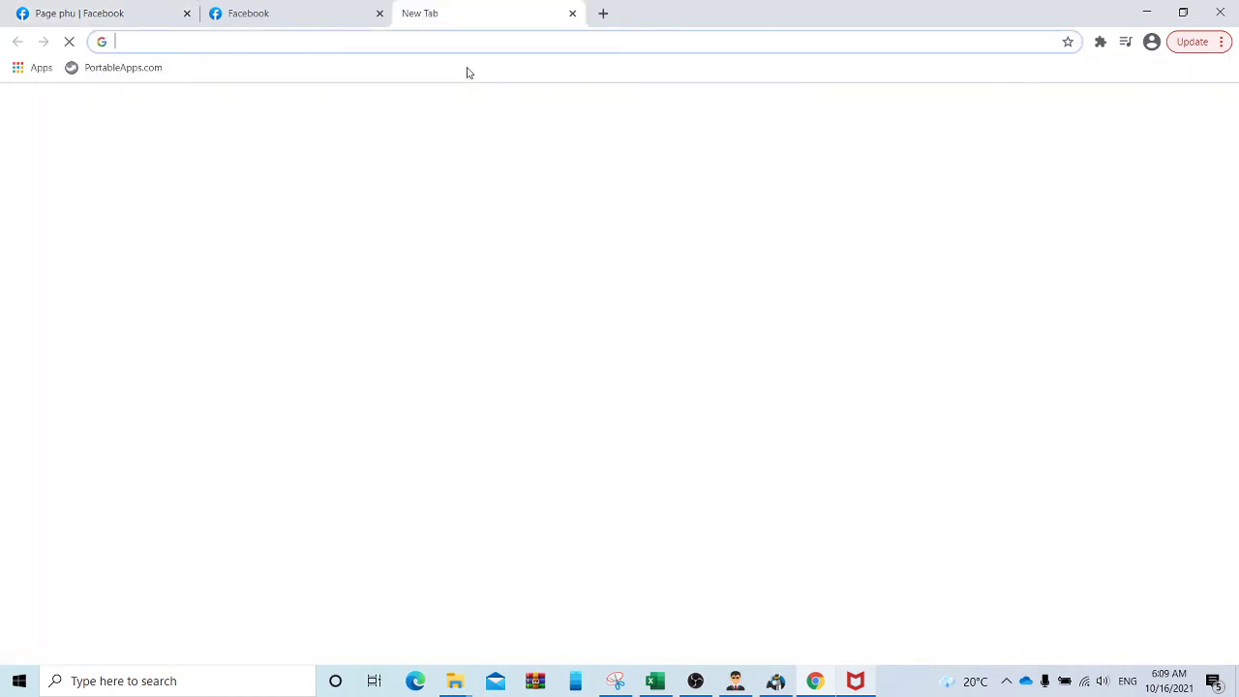
pyautogui.write('buss')
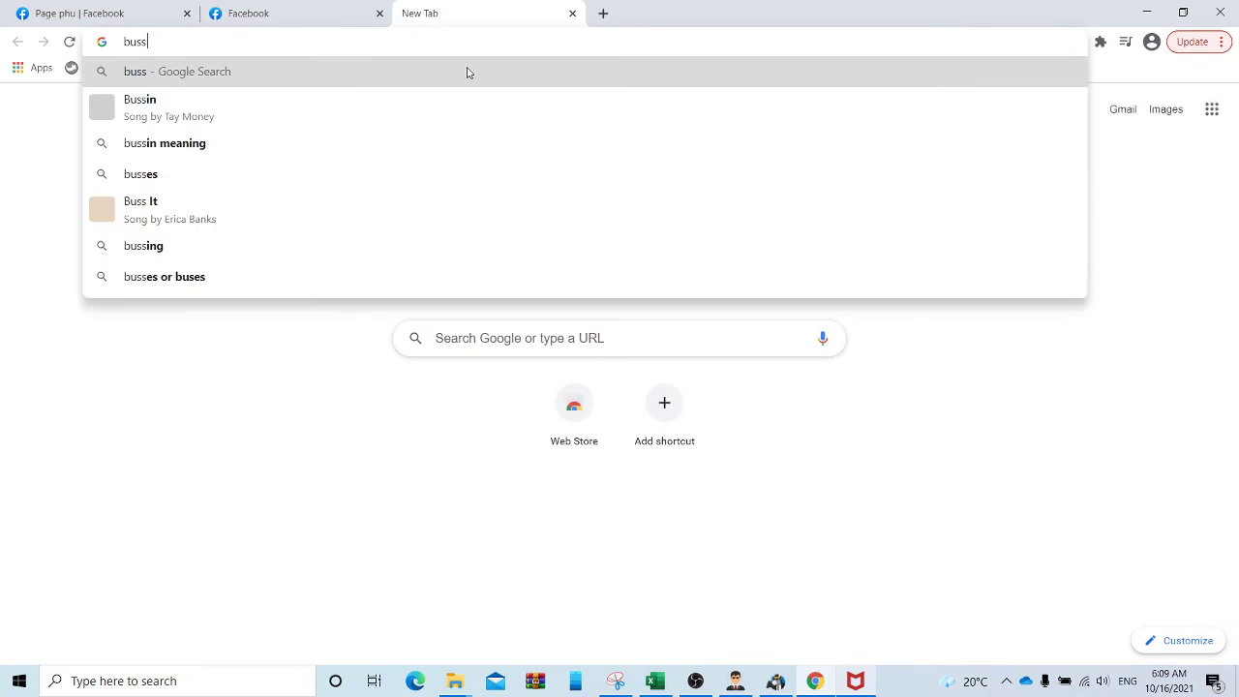
pyautogui.write('iness')
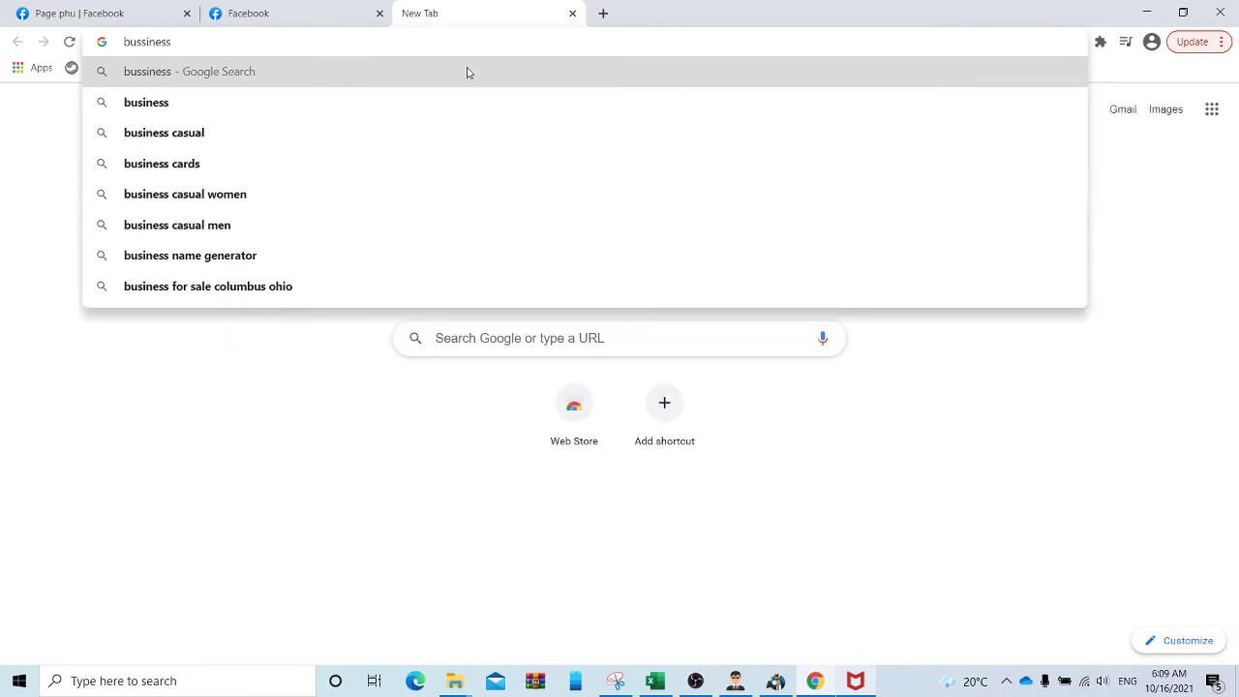
pyautogui.write('.f')
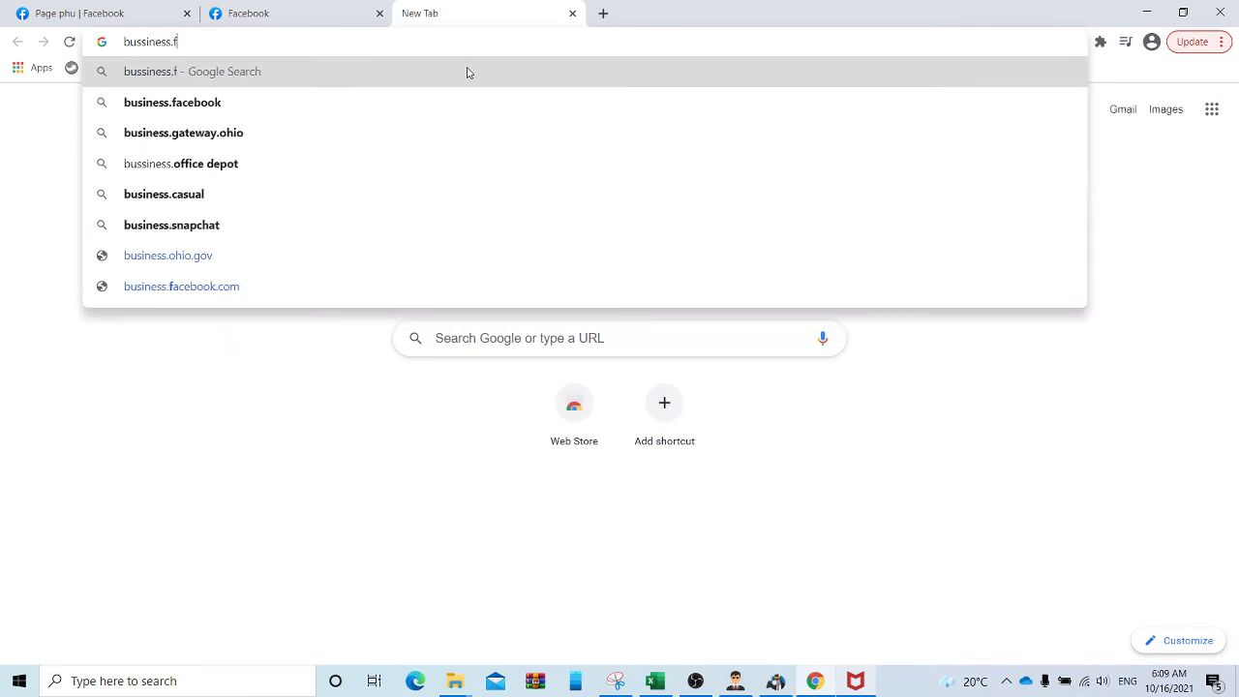
pyautogui.write('acebook.com')
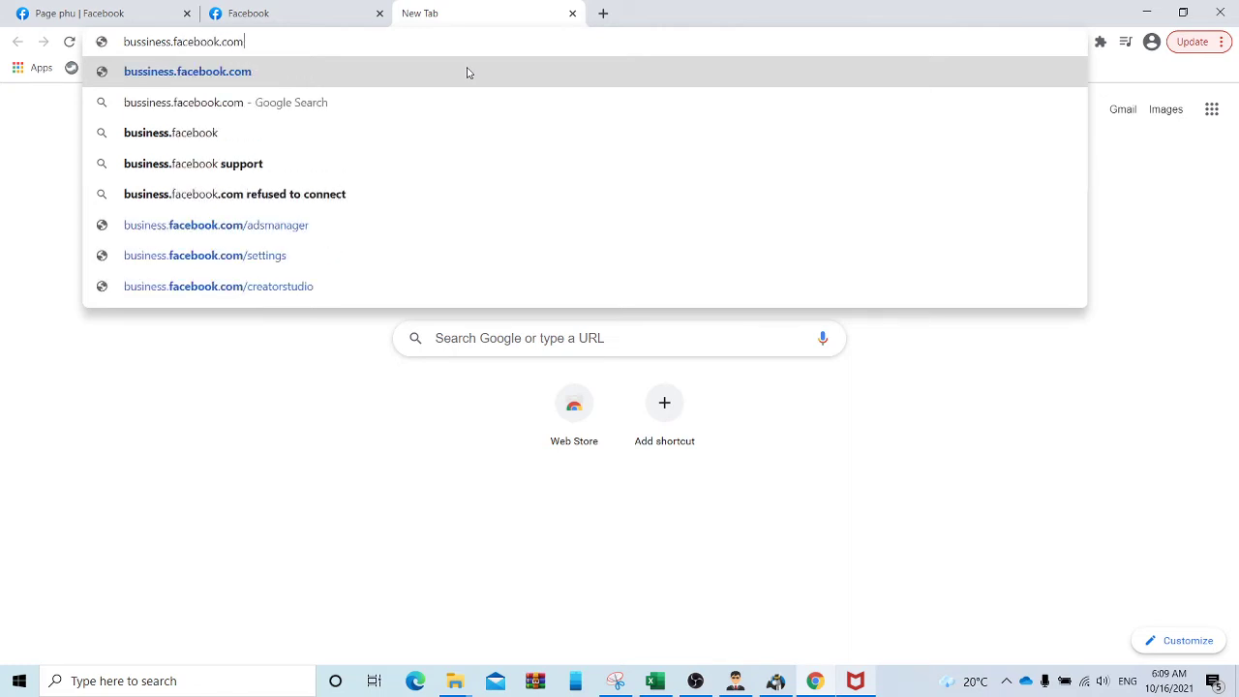
pyautogui.press('Return')
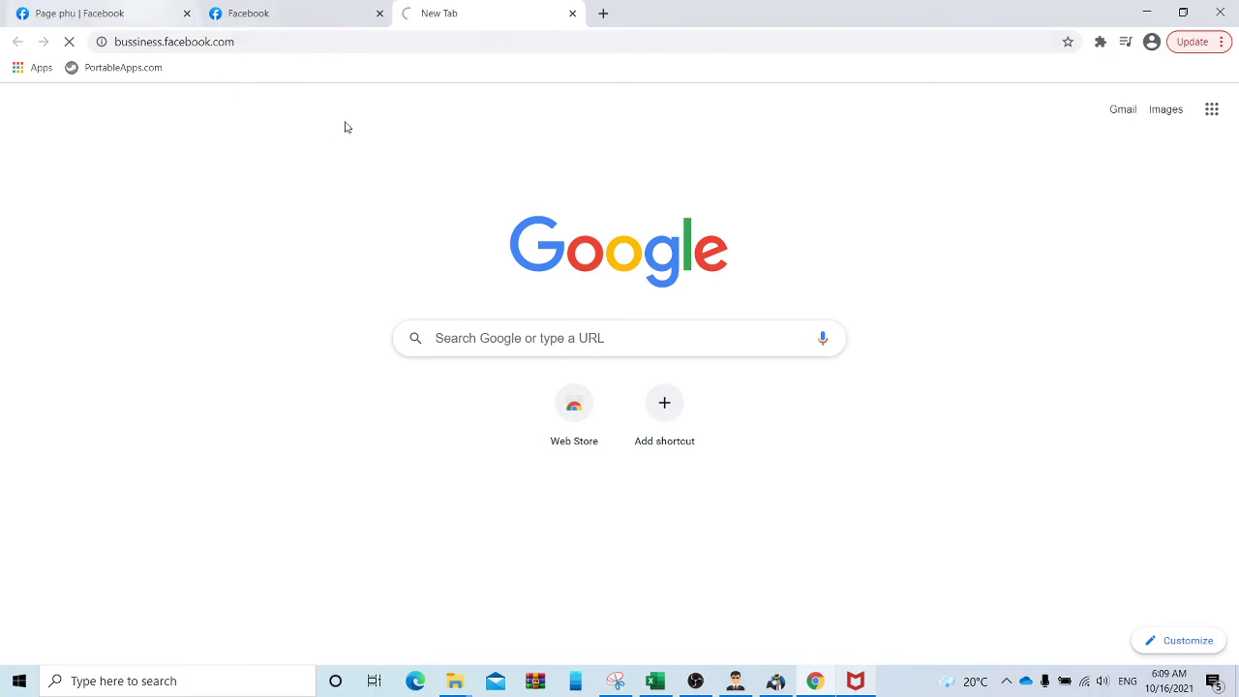
pyautogui.hotkey('ctrl', 'Tab')
# Retry loading the unreachable bussiness.facebook.com site twice, then look over the Page phu tab
pyautogui.click(461, 17)
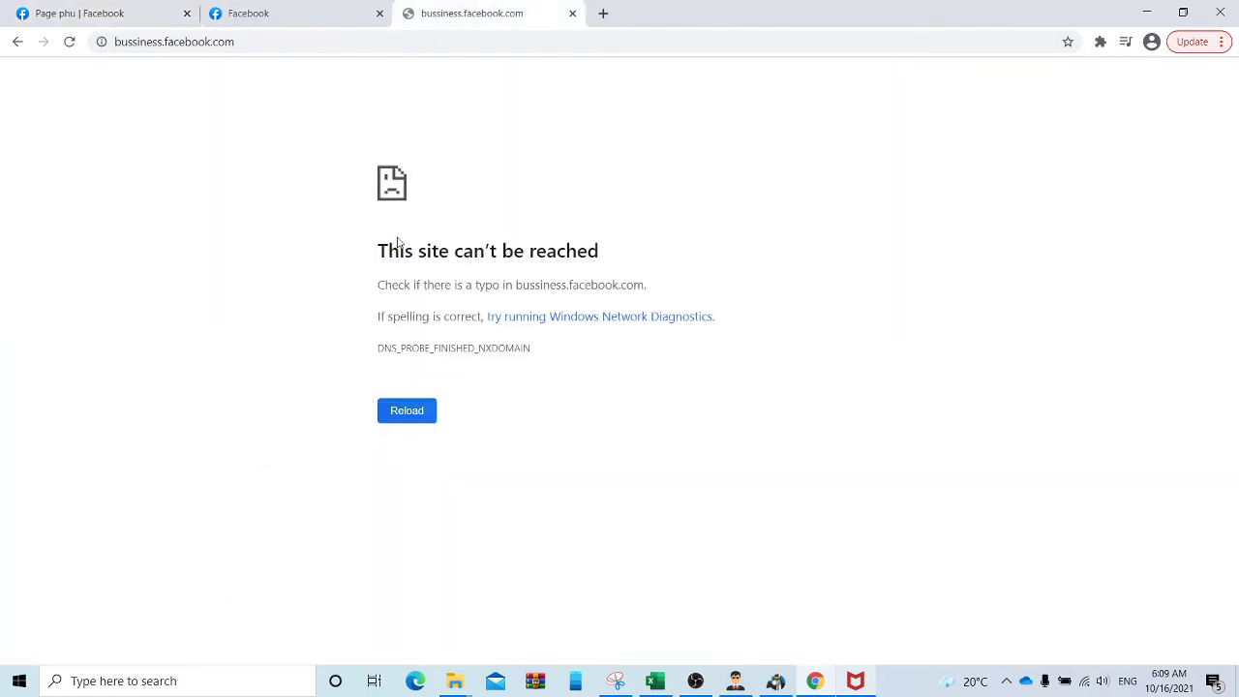
pyautogui.click(429, 414)
pyautogui.click(429, 416)
pyautogui.click(155, 13)
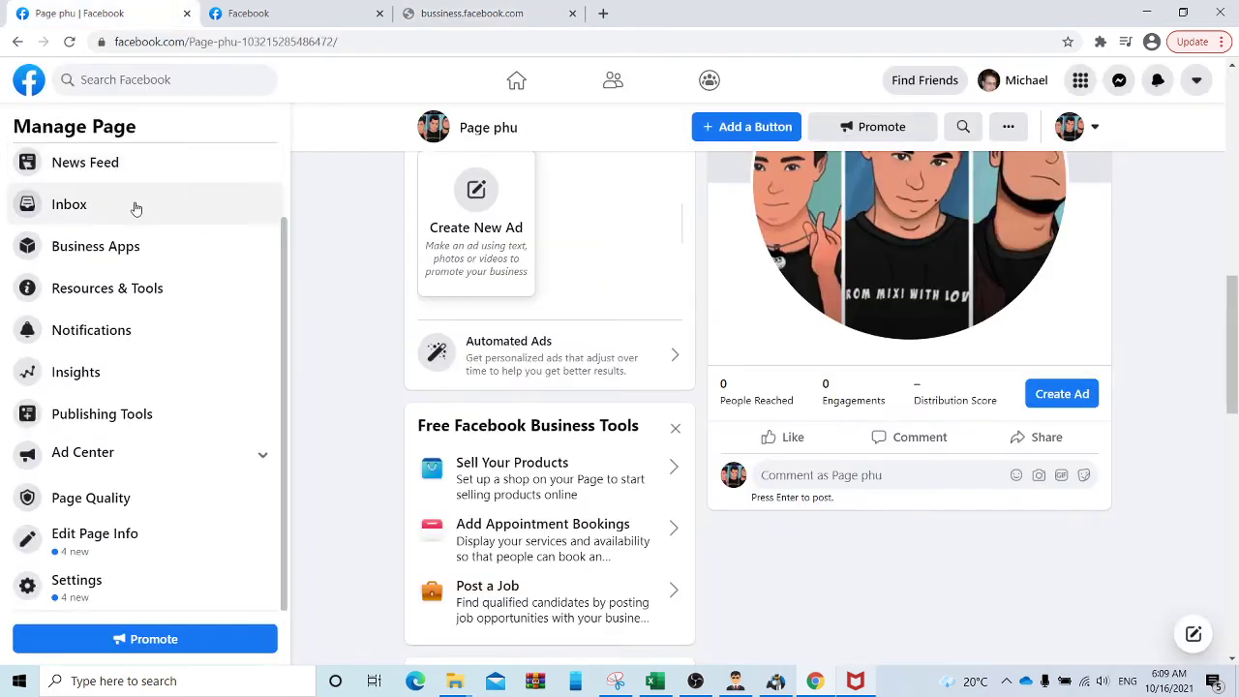
pyautogui.scroll(1, 136, 208)
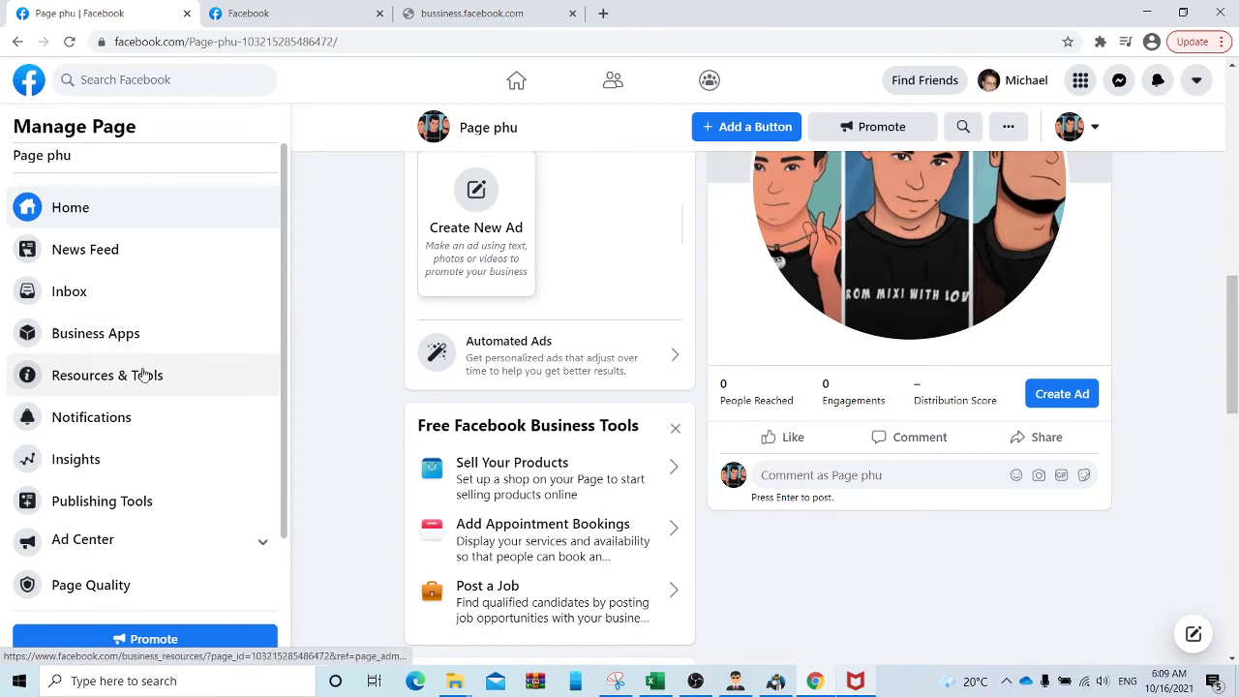
pyautogui.scroll(-1, 144, 378)
pyautogui.scroll(1, 146, 377)
pyautogui.scroll(-1, 131, 329)
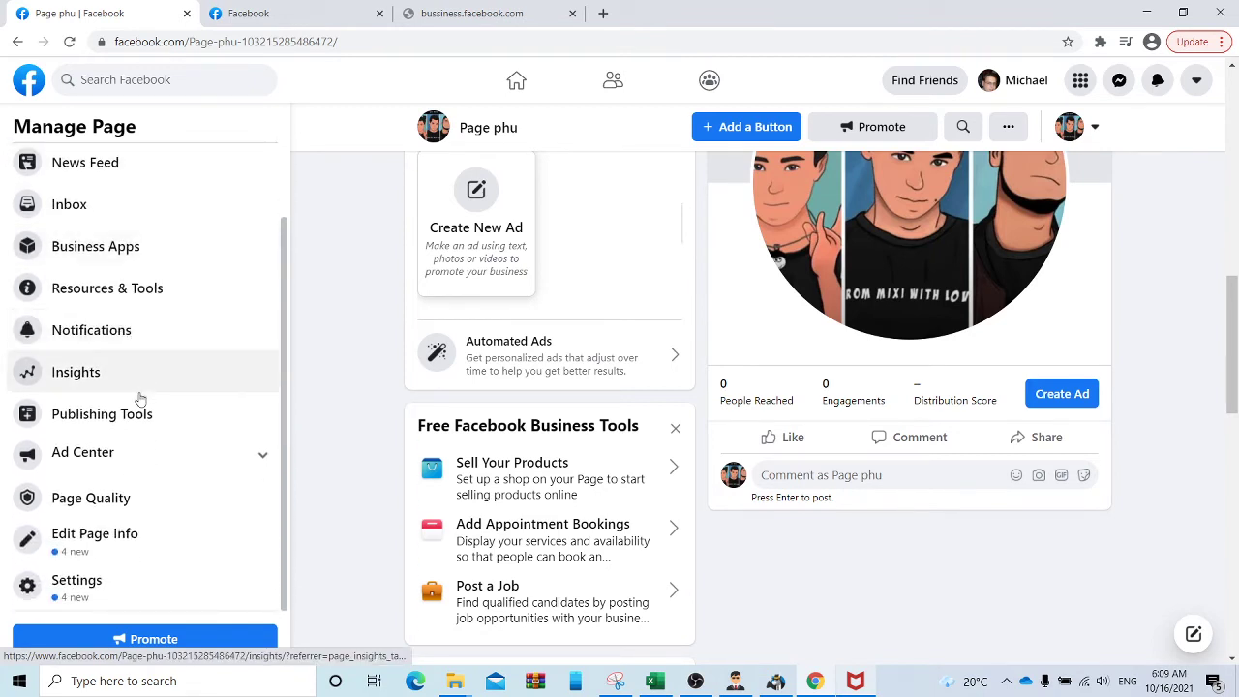
# Replace the failed tab with a fresh one and enter bussiness.facebook.com again
pyautogui.click(445, 15)
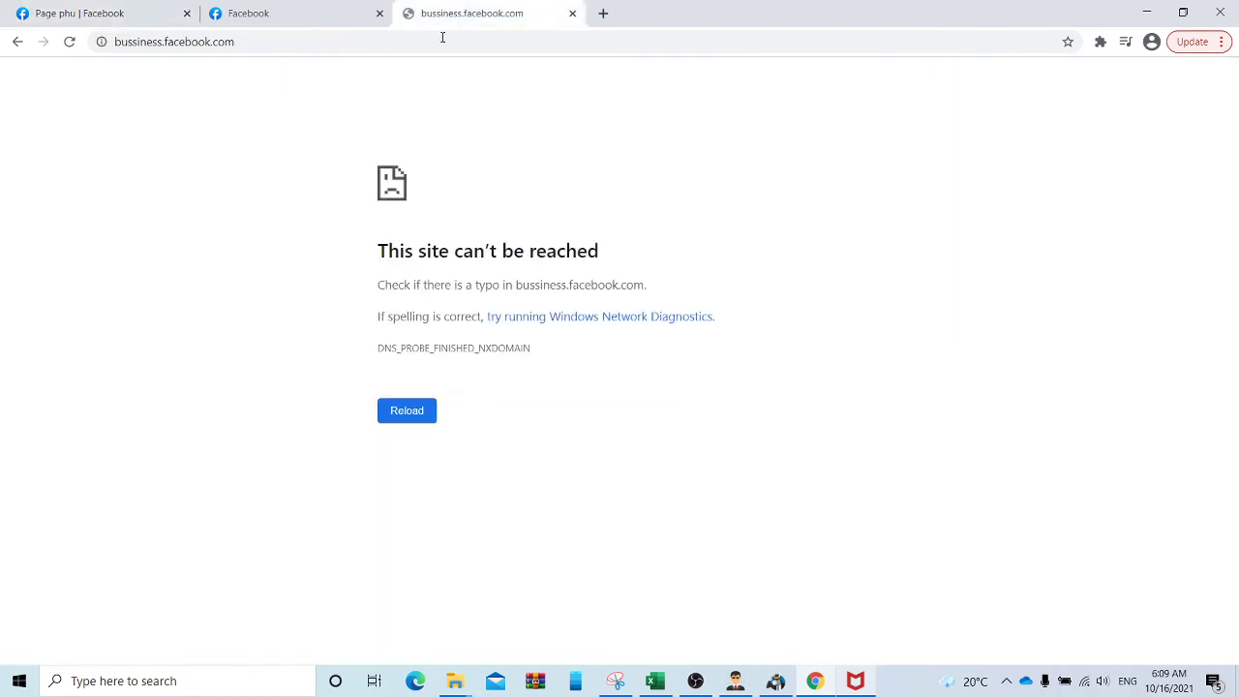
pyautogui.click(602, 13)
pyautogui.click(573, 13)
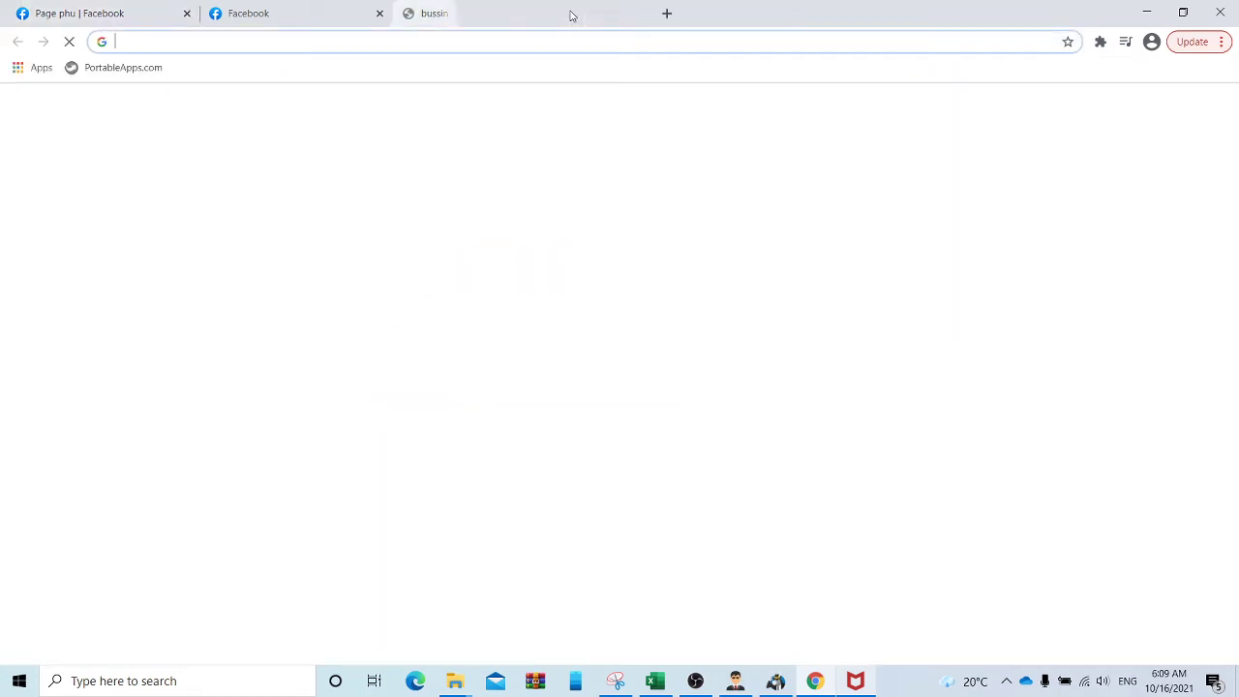
pyautogui.write('buss')
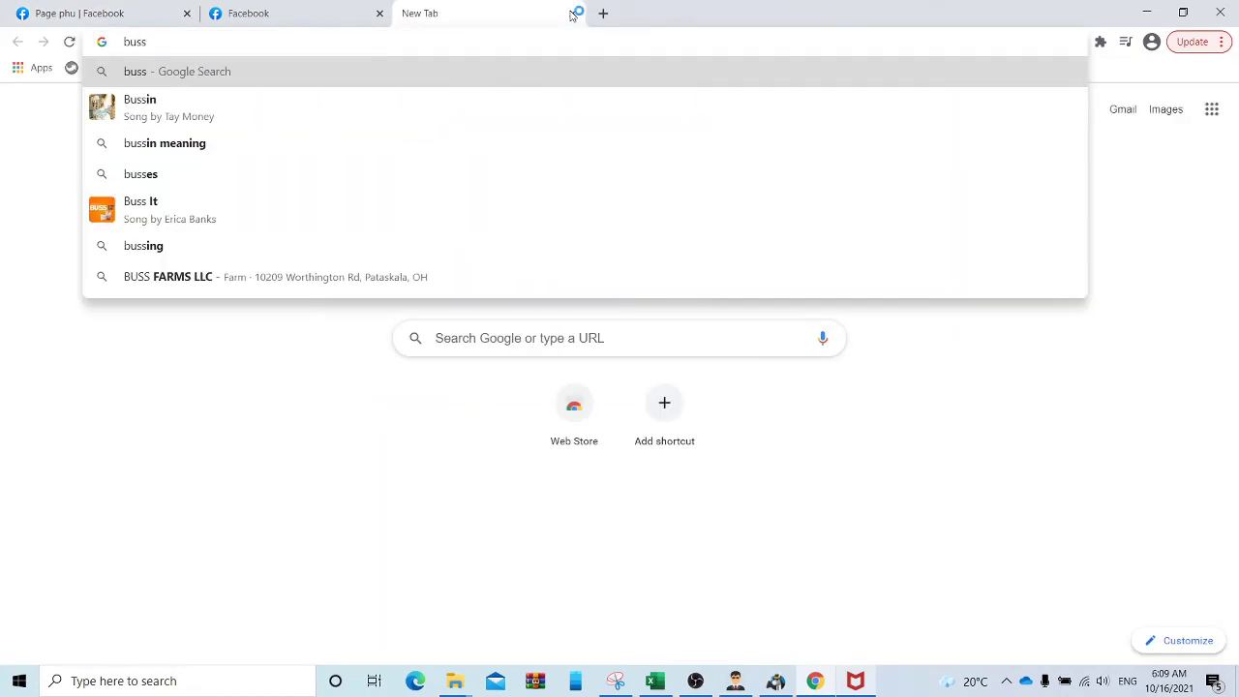
pyautogui.write('iness')
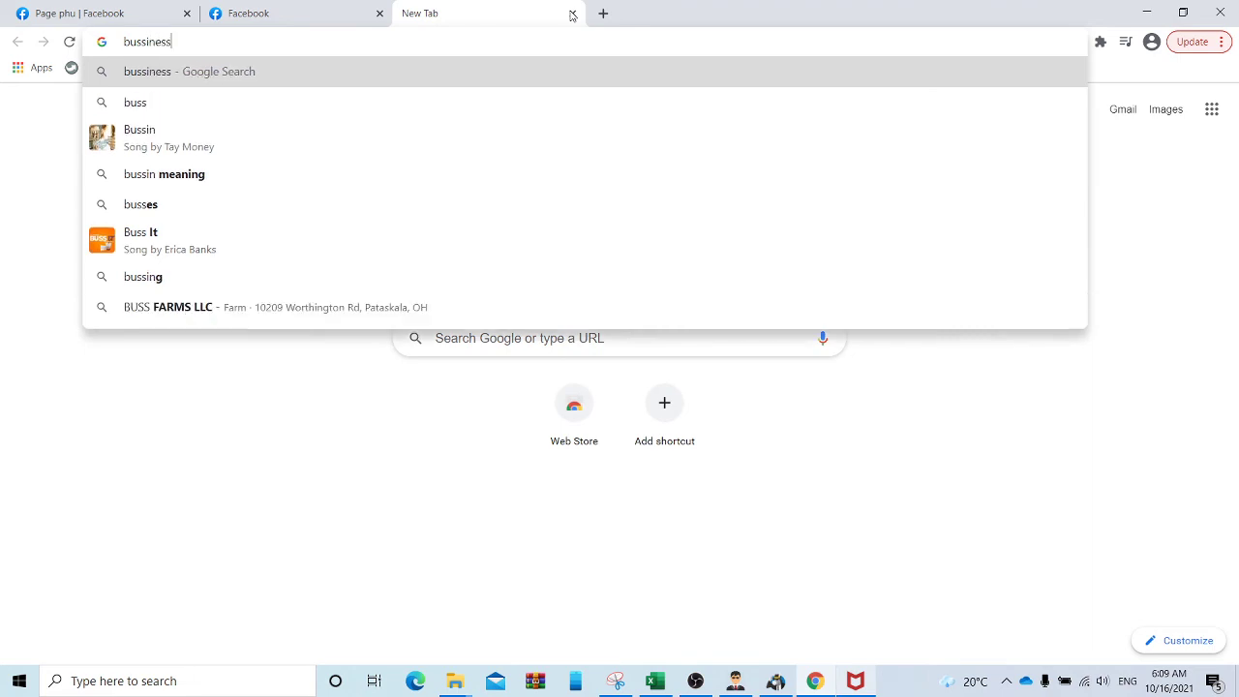
pyautogui.write('.facebook')
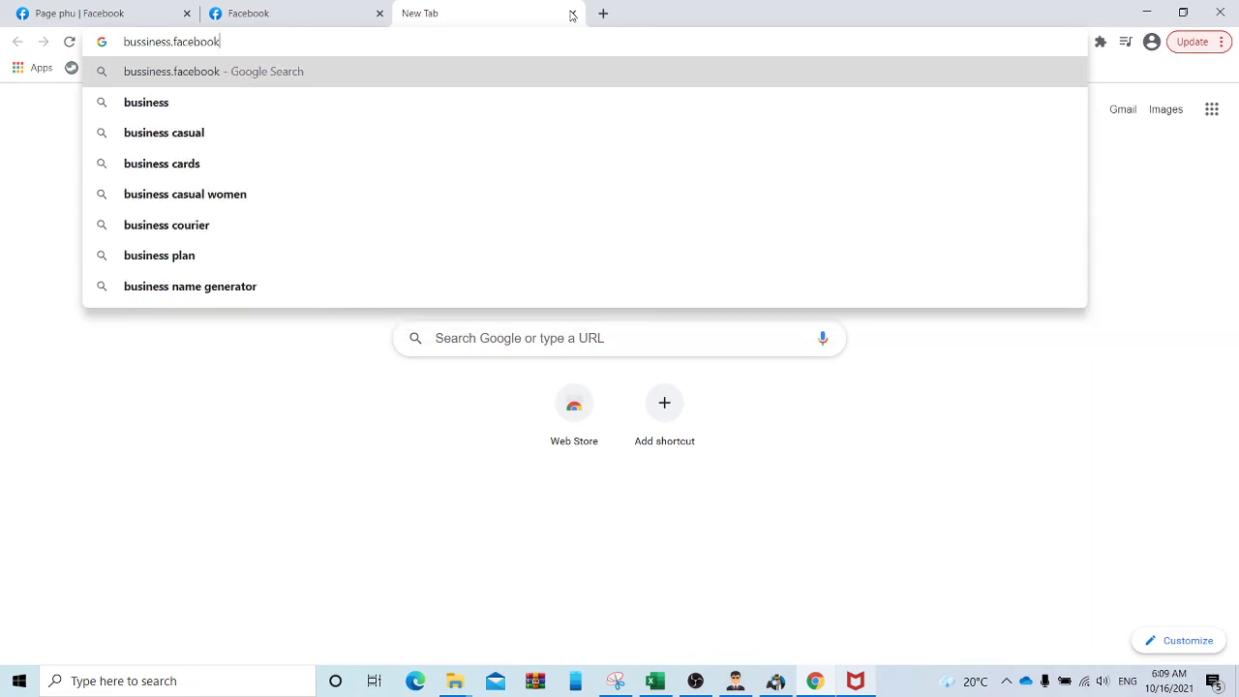
pyautogui.write('.com')
pyautogui.press('Return')
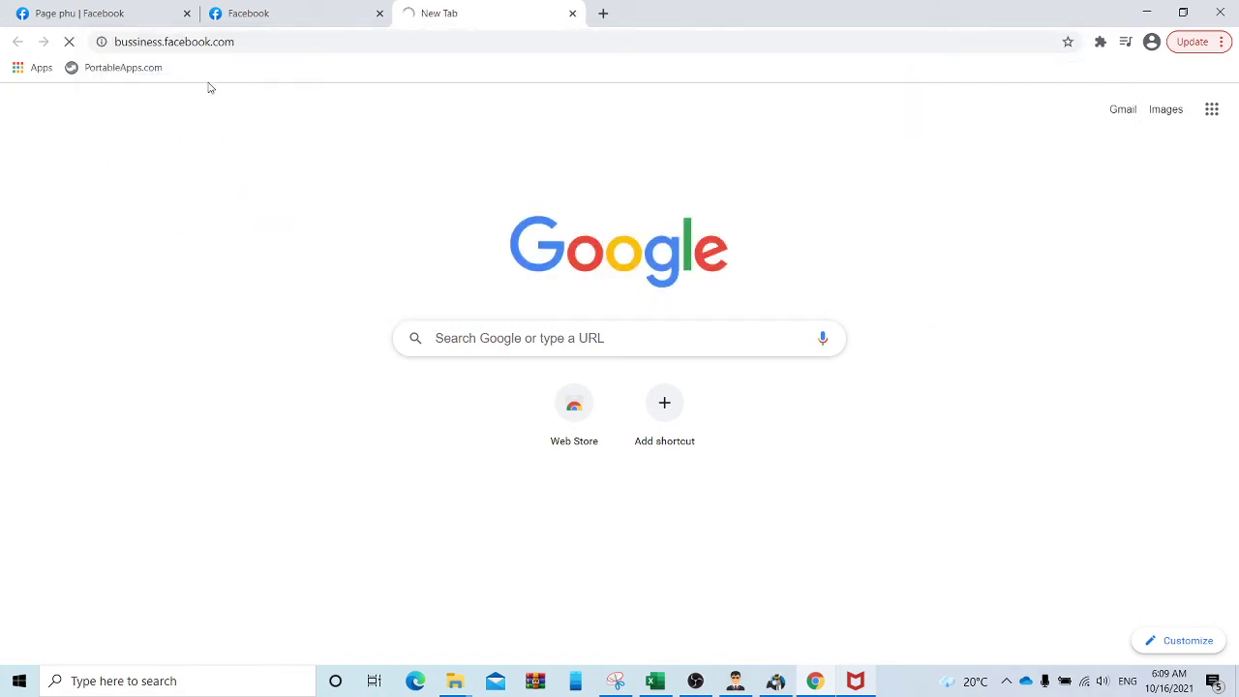
# Close the still-unreachable bussiness.facebook.com tab
pyautogui.click(145, 15)
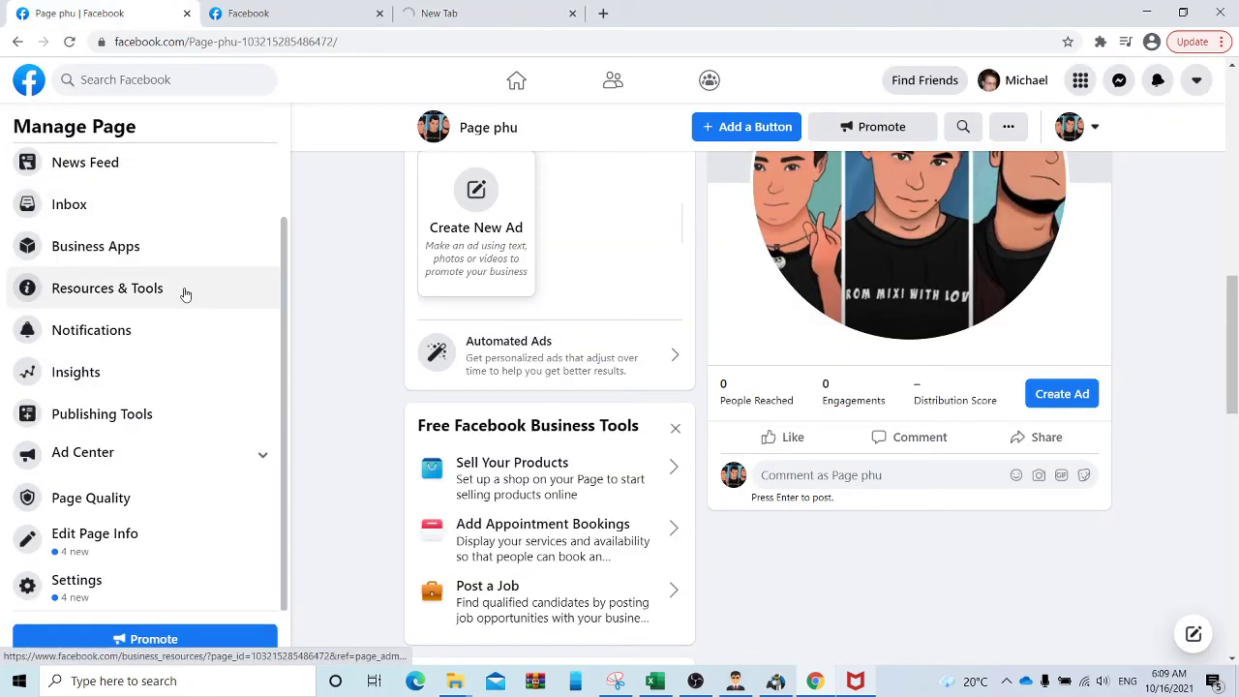
pyautogui.scroll(2, 185, 294)
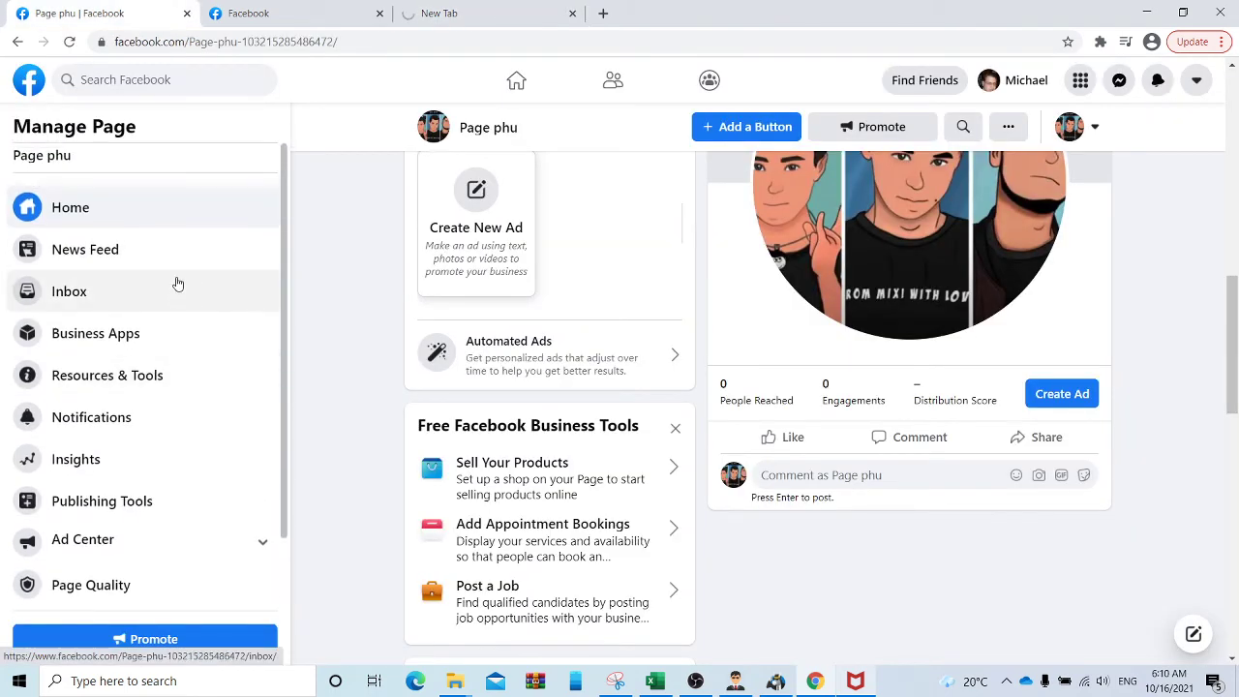
pyautogui.click(432, 15)
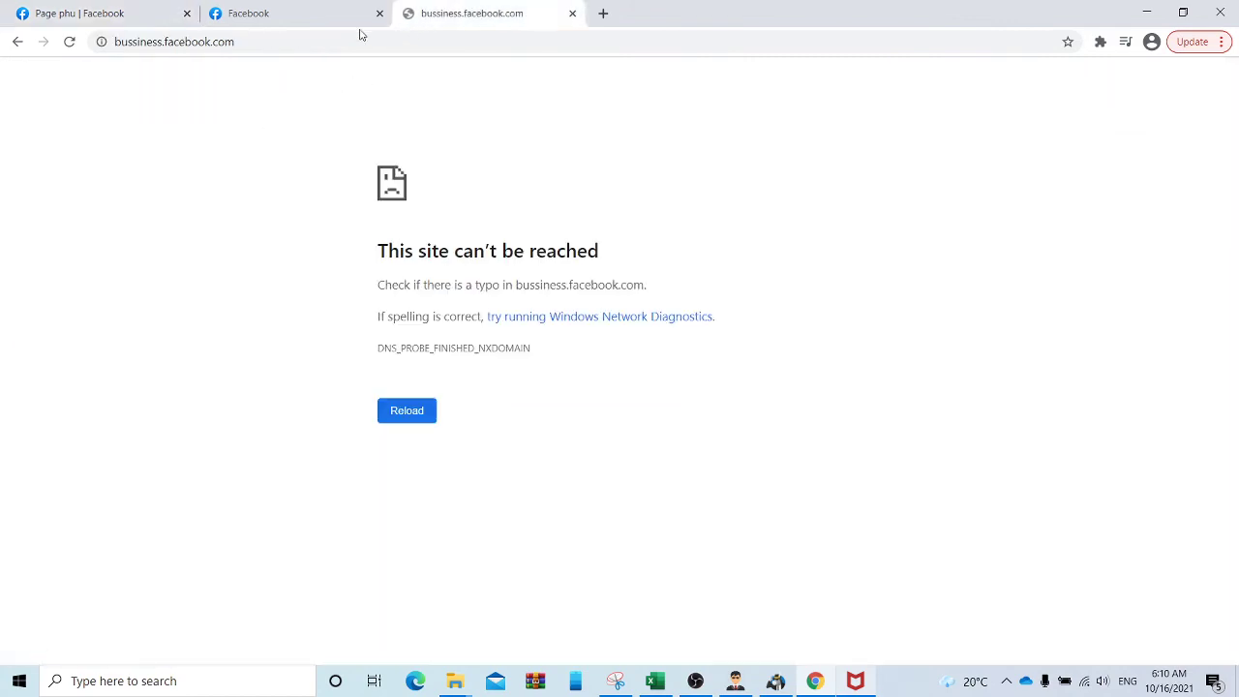
pyautogui.click(572, 14)
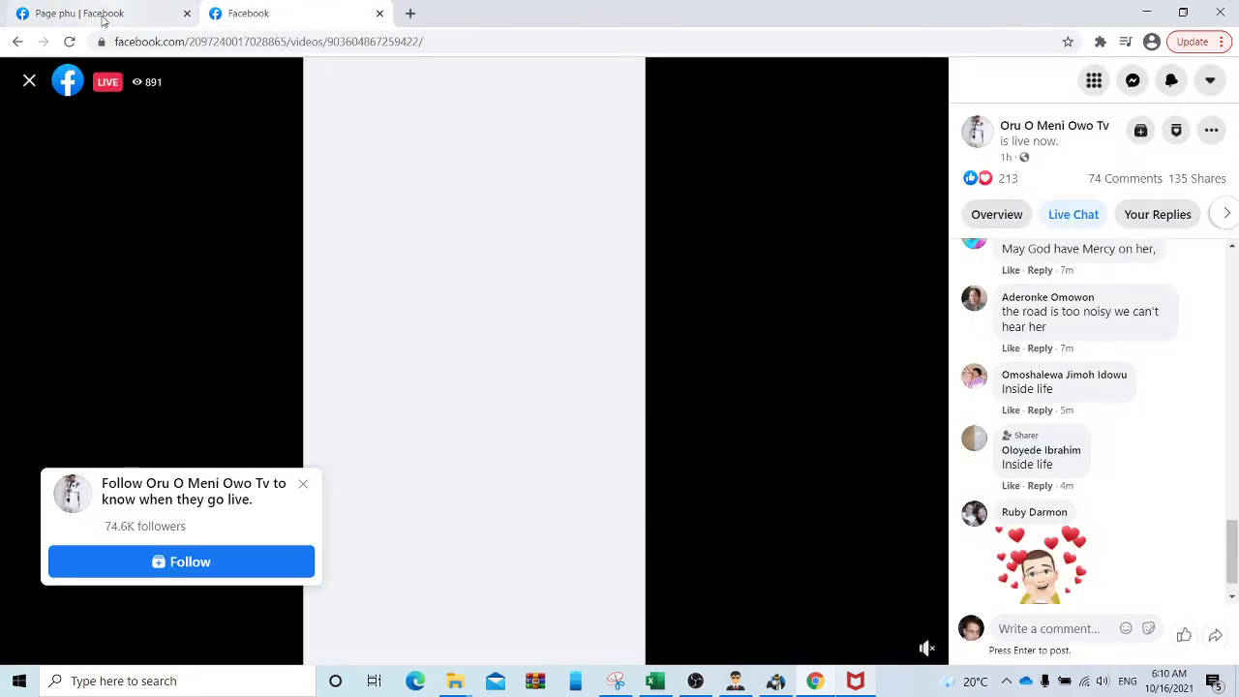
# Return to the Page phu tab and scroll through its Manage Page sidebar and content
pyautogui.click(104, 15)
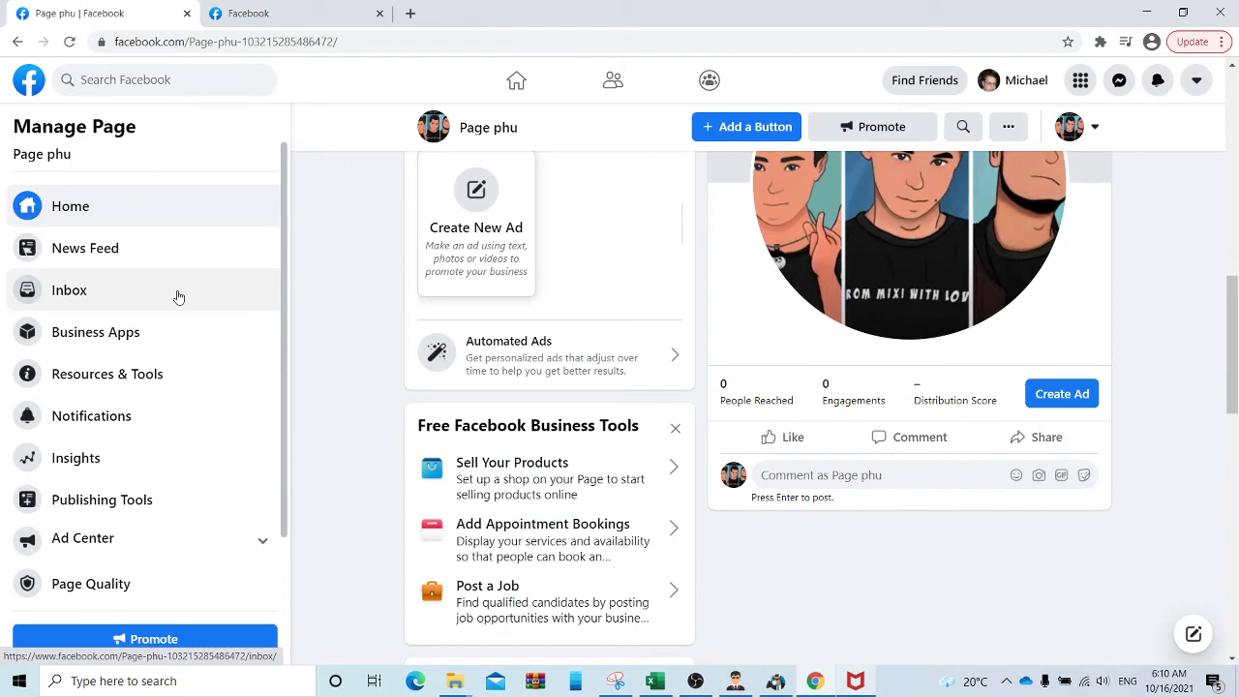
pyautogui.scroll(-1, 179, 296)
pyautogui.scroll(1, 178, 289)
pyautogui.scroll(-6, 455, 339)
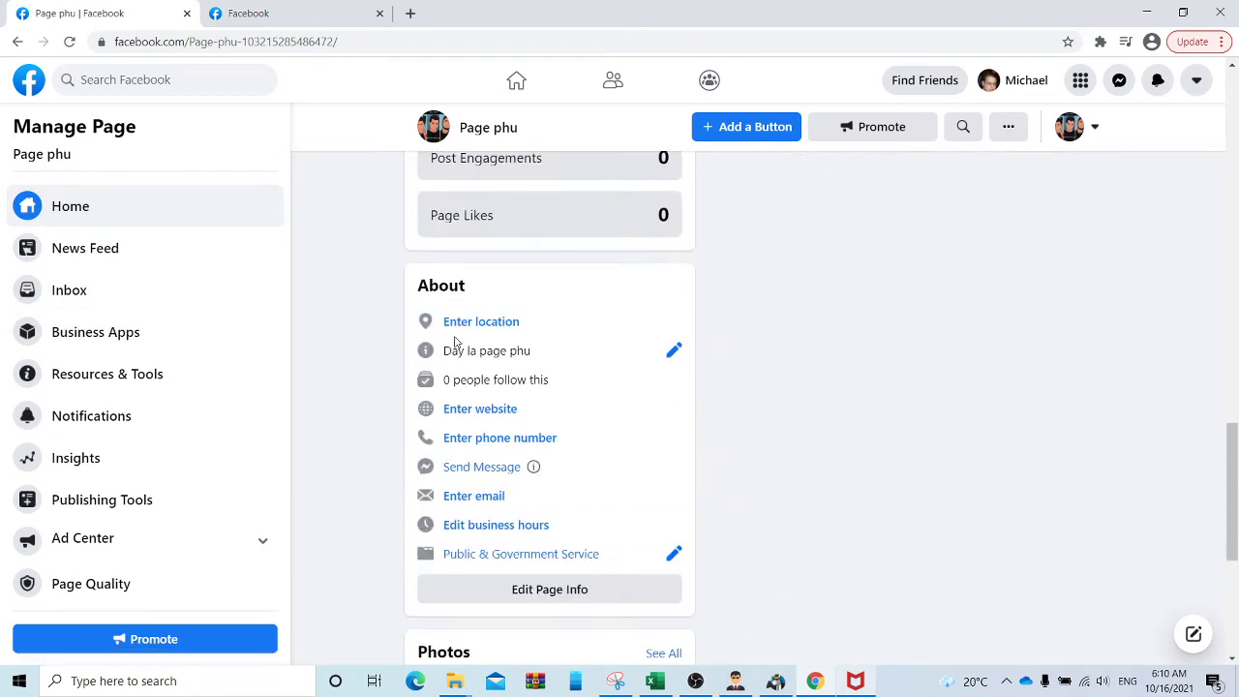
pyautogui.scroll(-3, 455, 341)
pyautogui.scroll(3, 498, 318)
pyautogui.scroll(-3, 511, 429)
pyautogui.scroll(-1, 172, 431)
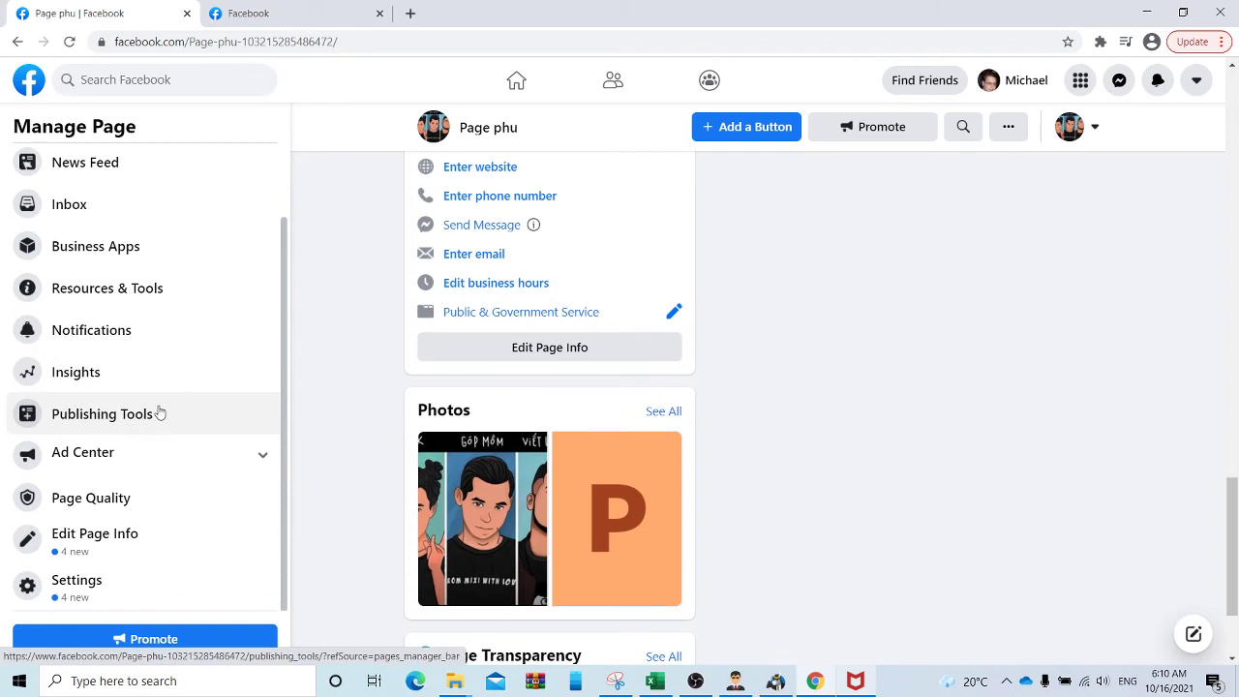
pyautogui.scroll(1, 168, 390)
pyautogui.scroll(-1, 171, 386)
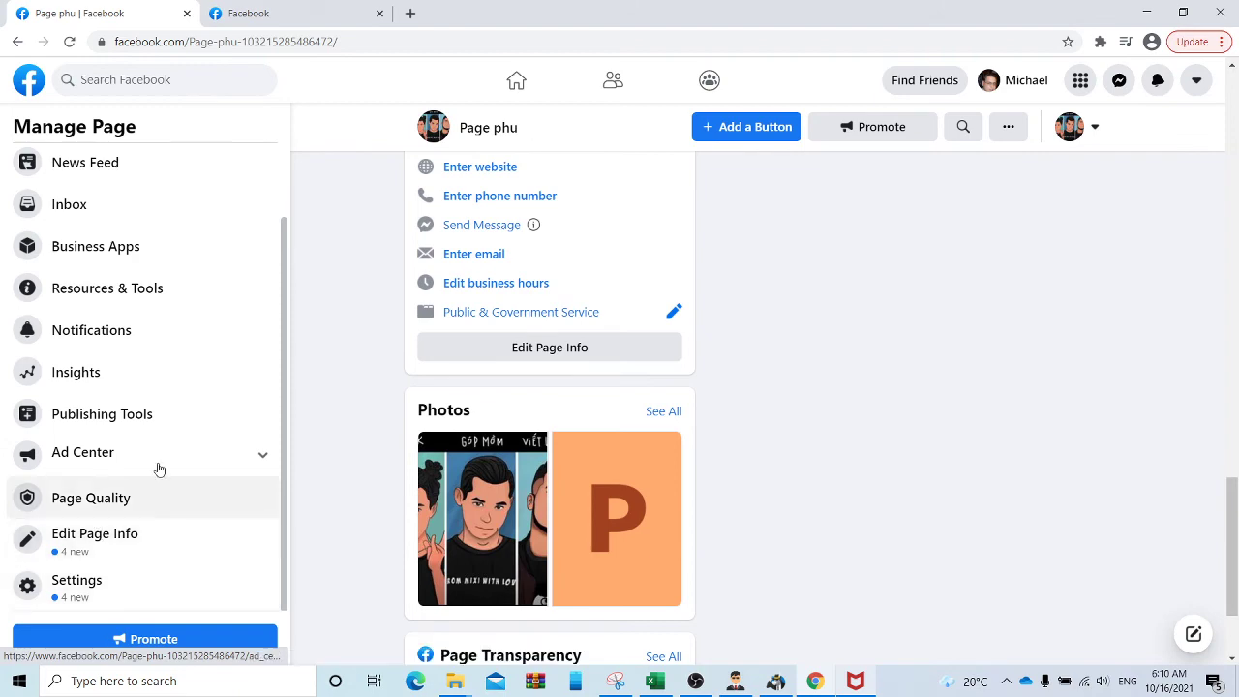
pyautogui.scroll(6, 536, 288)
pyautogui.scroll(4, 533, 302)
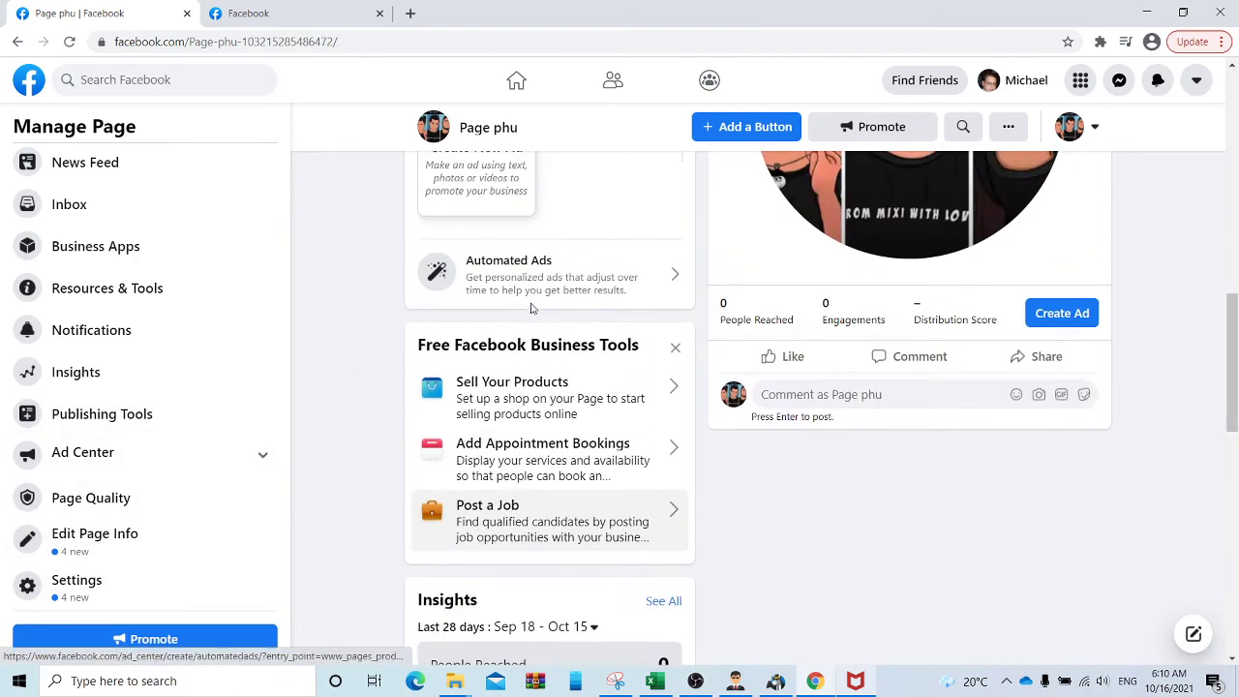
# Start a new ad for Page phu and accept the non-discrimination policy
pyautogui.click(484, 290)
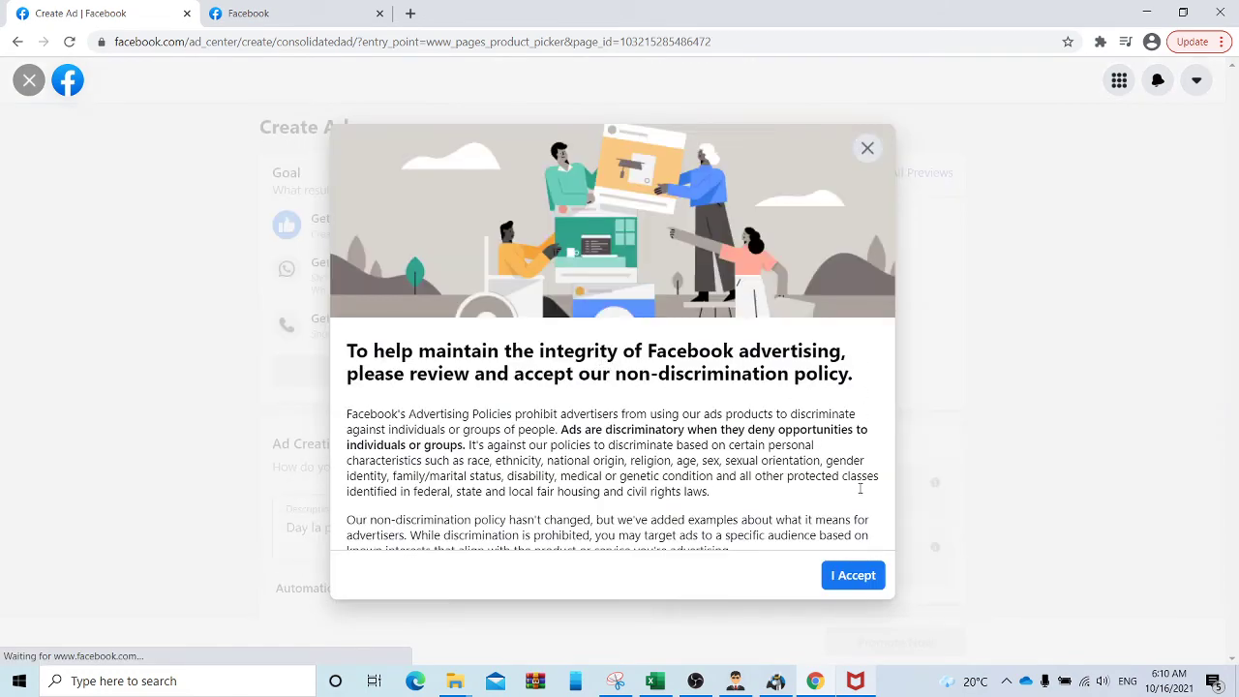
pyautogui.click(850, 574)
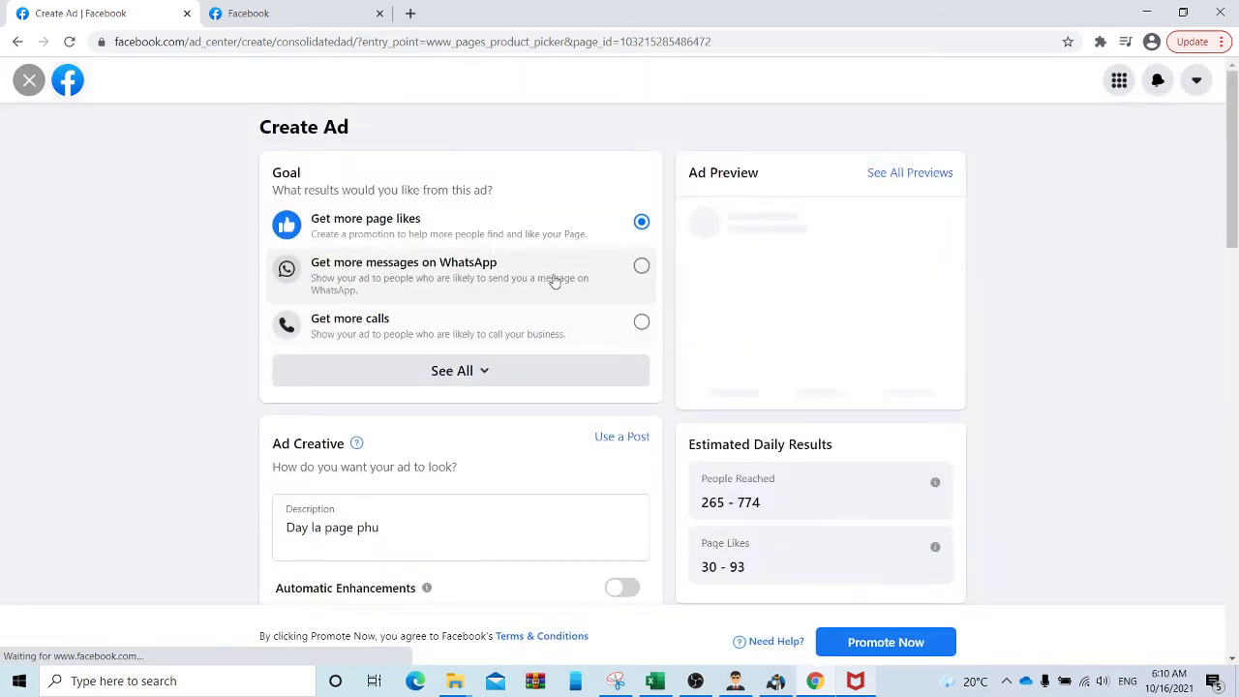
pyautogui.scroll(-3, 553, 280)
pyautogui.scroll(-8, 721, 352)
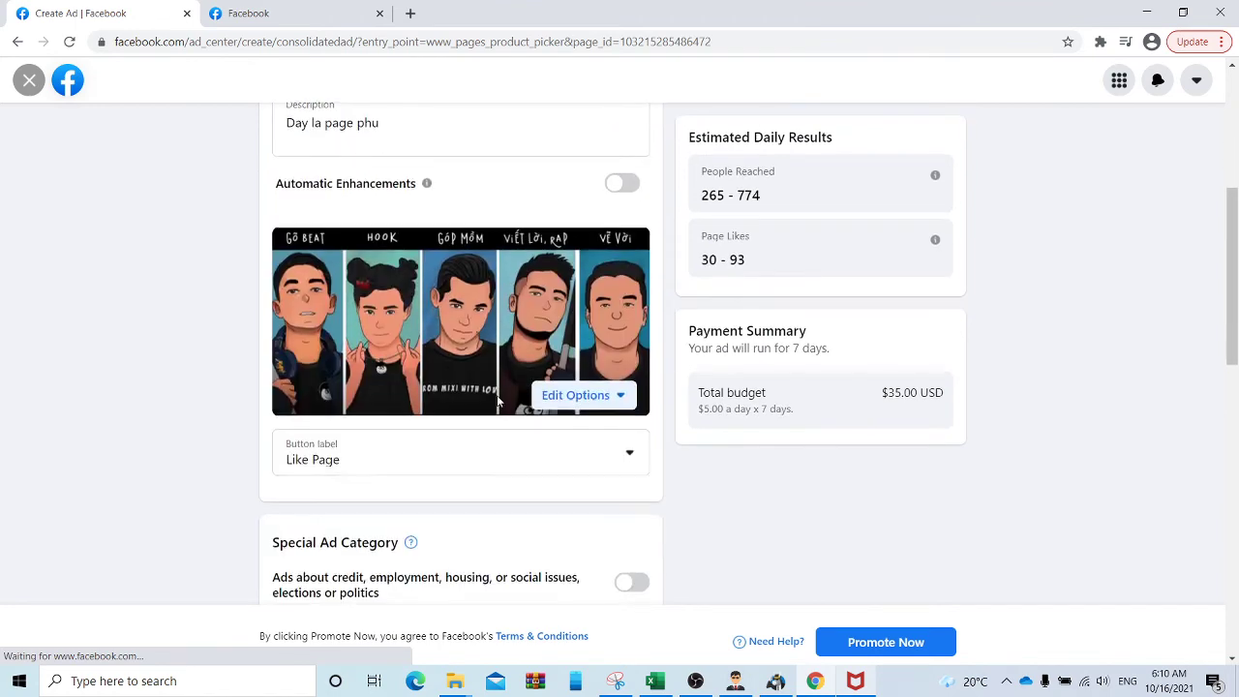
pyautogui.scroll(-2, 491, 416)
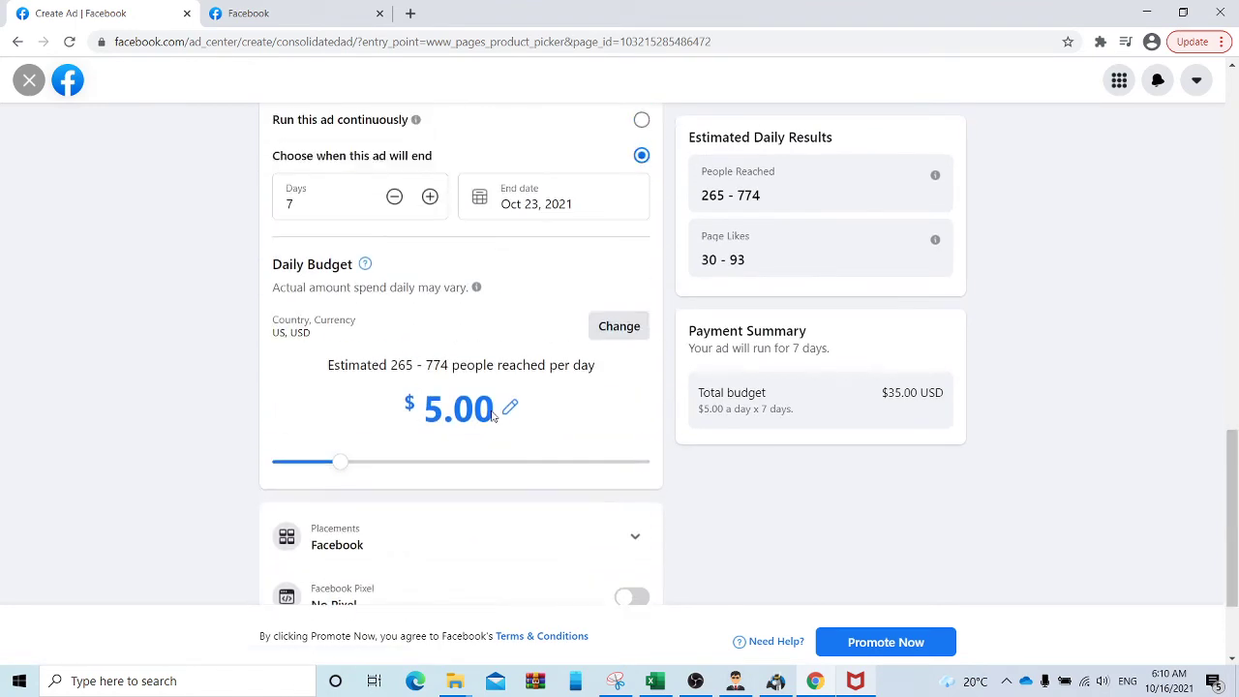
pyautogui.scroll(-3, 472, 352)
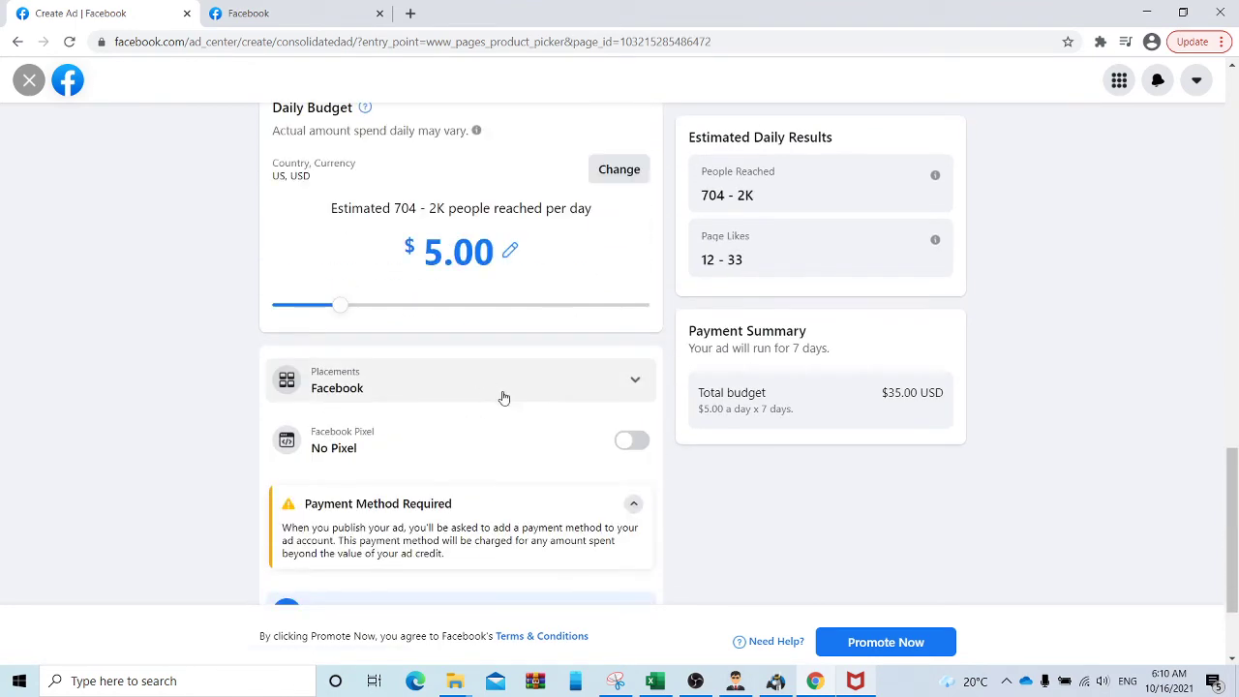
pyautogui.scroll(-2, 577, 372)
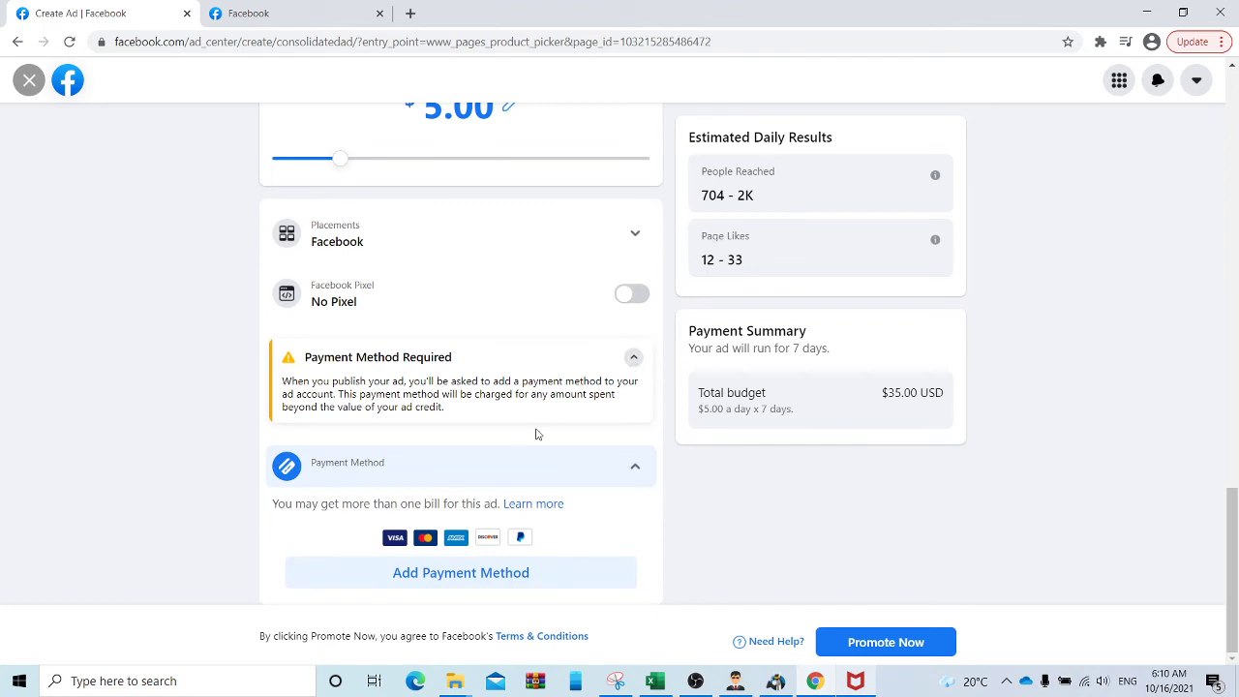
# Review the $5.00-daily ad form and open its location and currency settings
pyautogui.scroll(3, 485, 425)
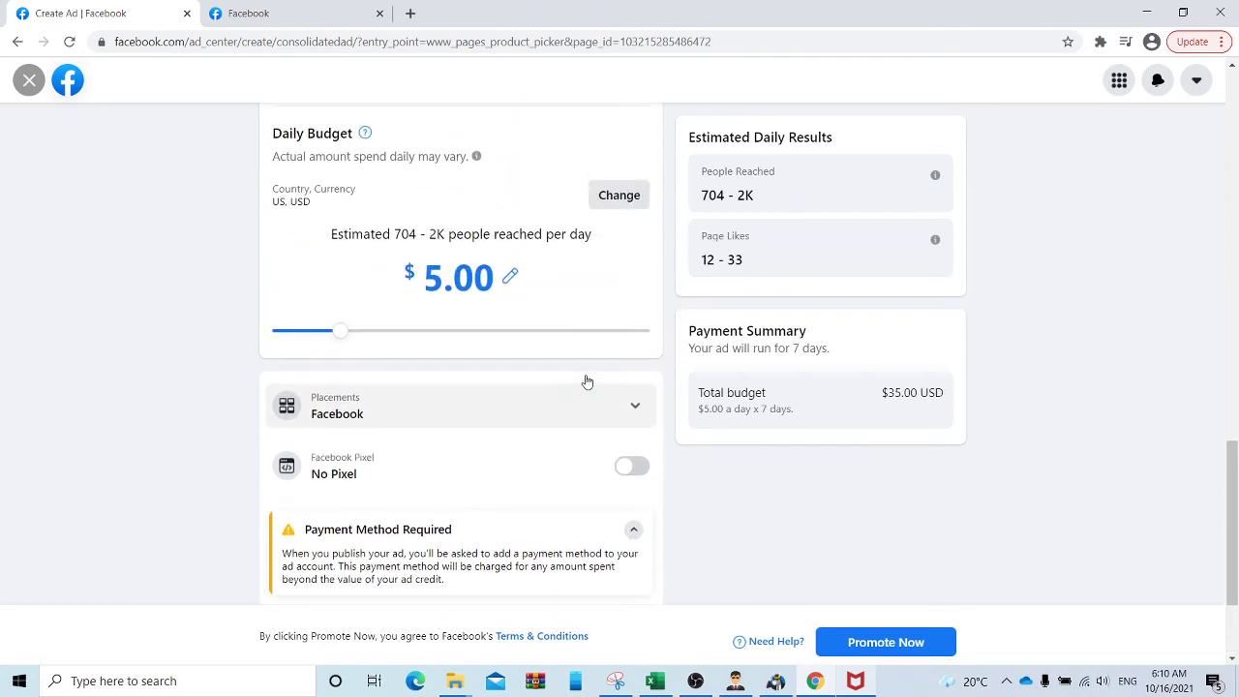
pyautogui.scroll(4, 456, 284)
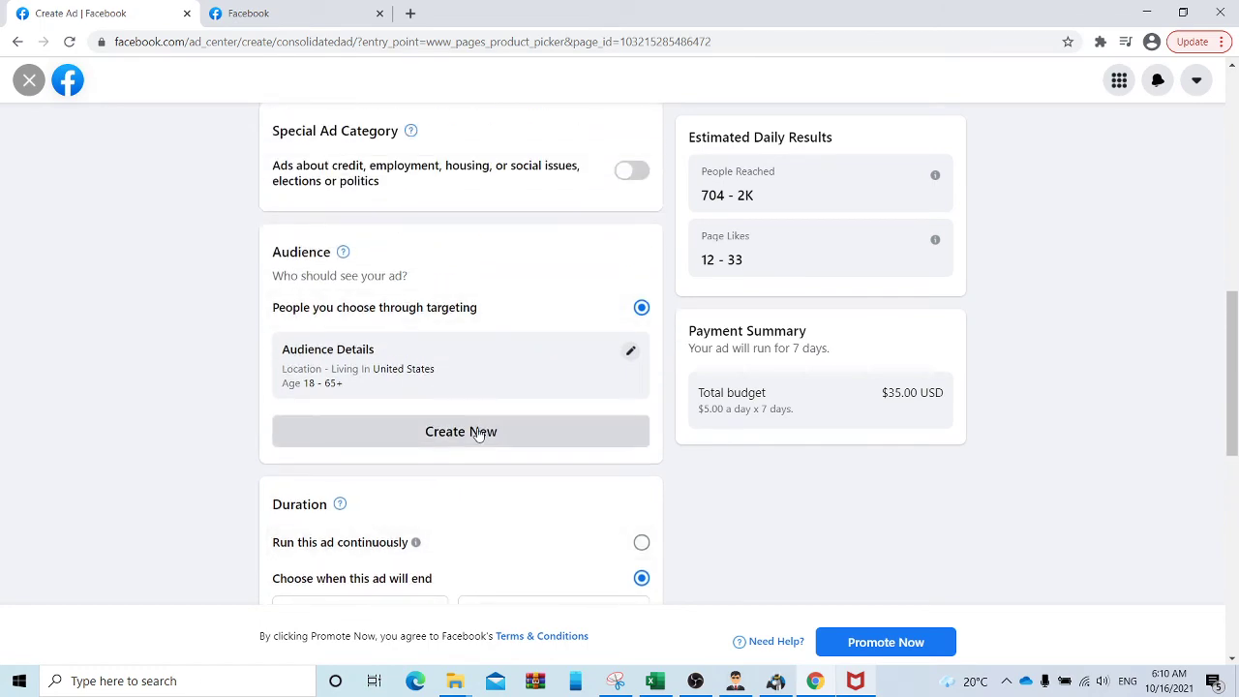
pyautogui.scroll(2, 484, 434)
pyautogui.scroll(4, 492, 390)
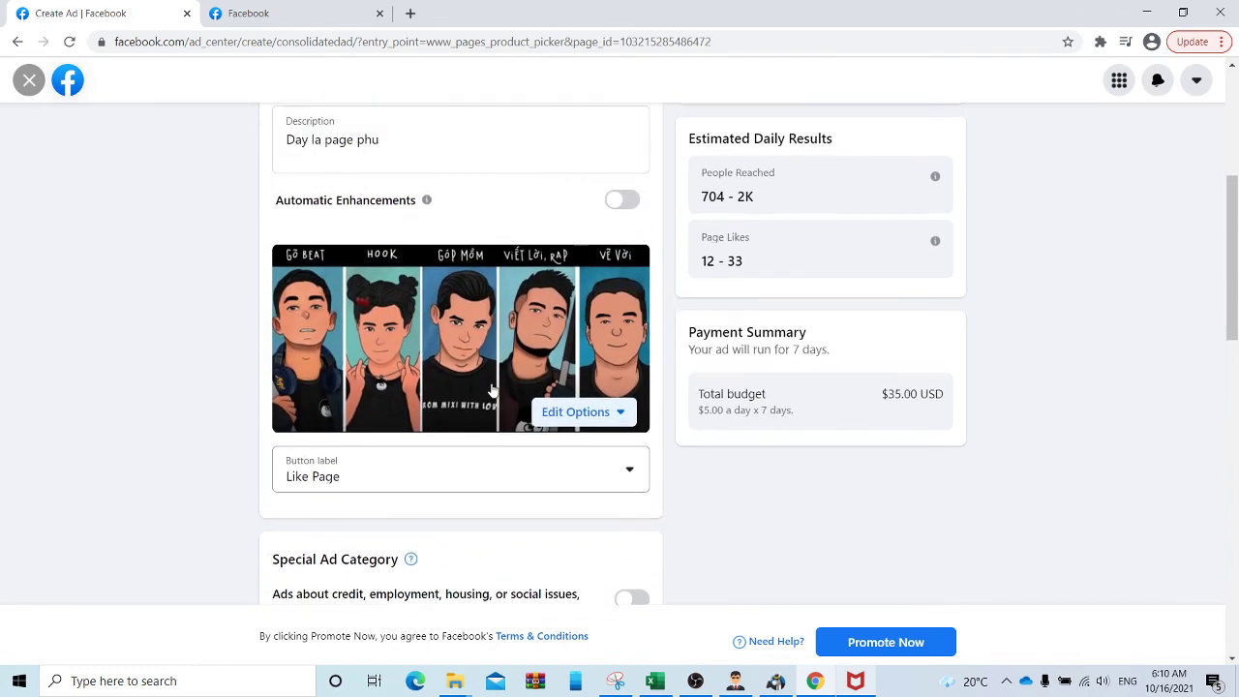
pyautogui.scroll(2, 492, 390)
pyautogui.scroll(-6, 492, 391)
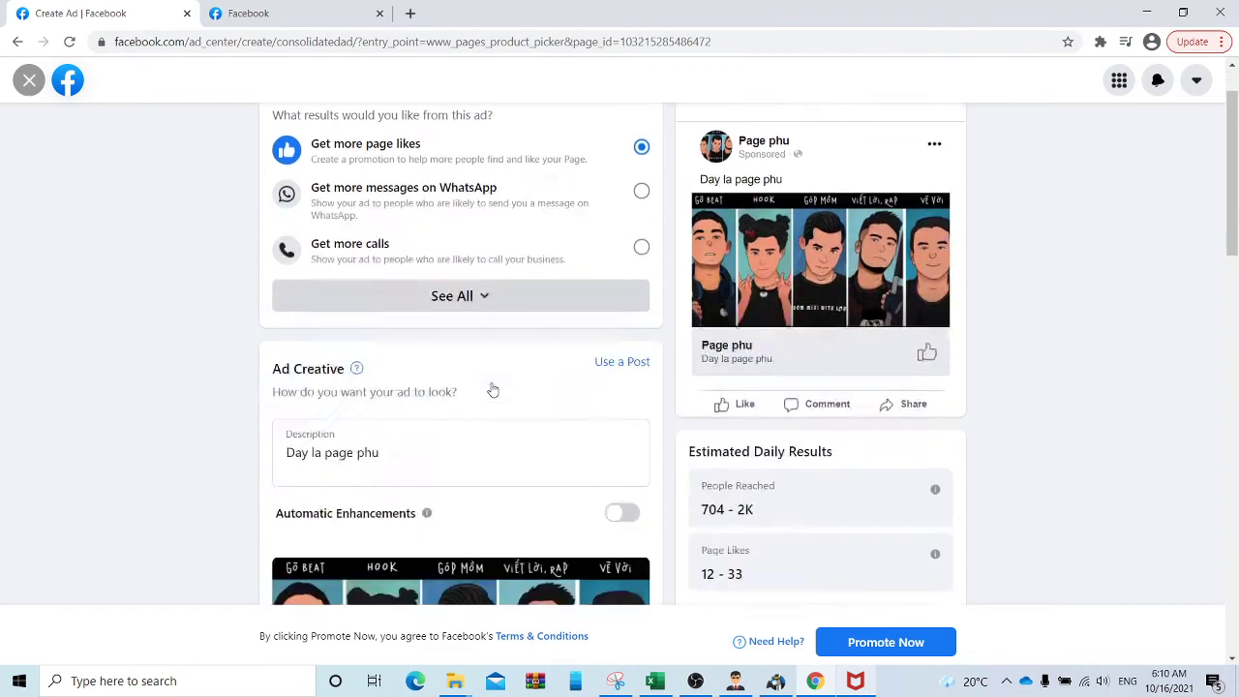
pyautogui.scroll(-10, 493, 390)
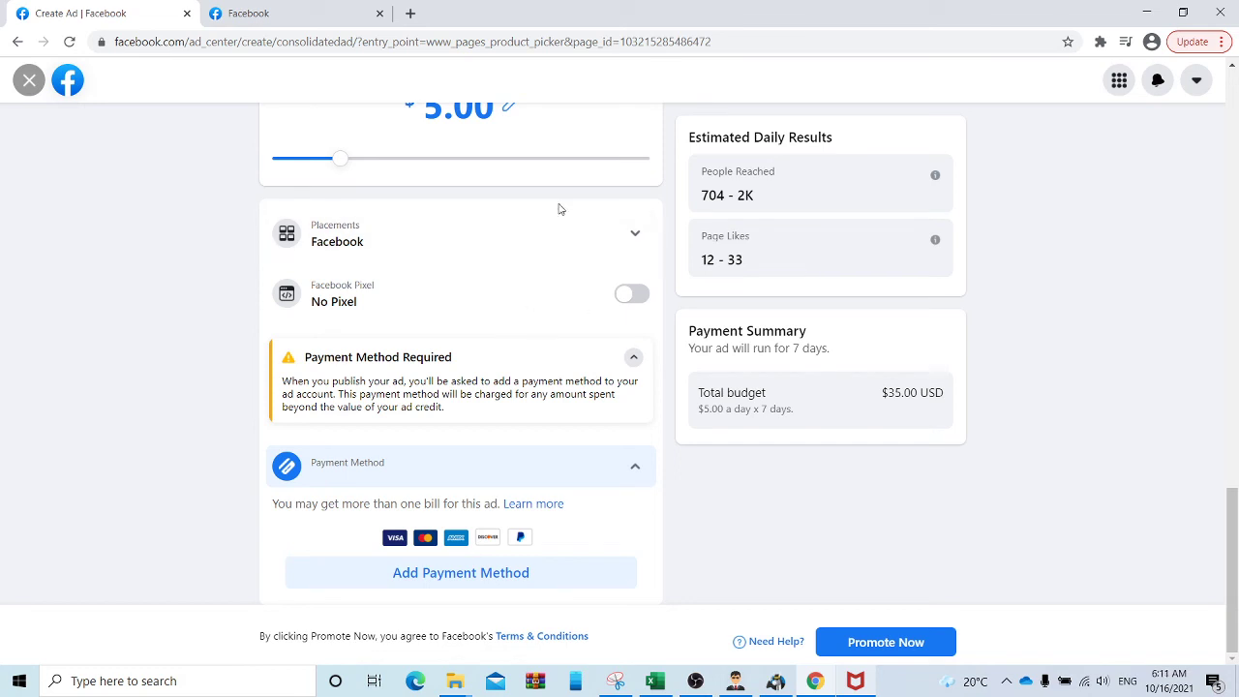
pyautogui.scroll(2, 559, 209)
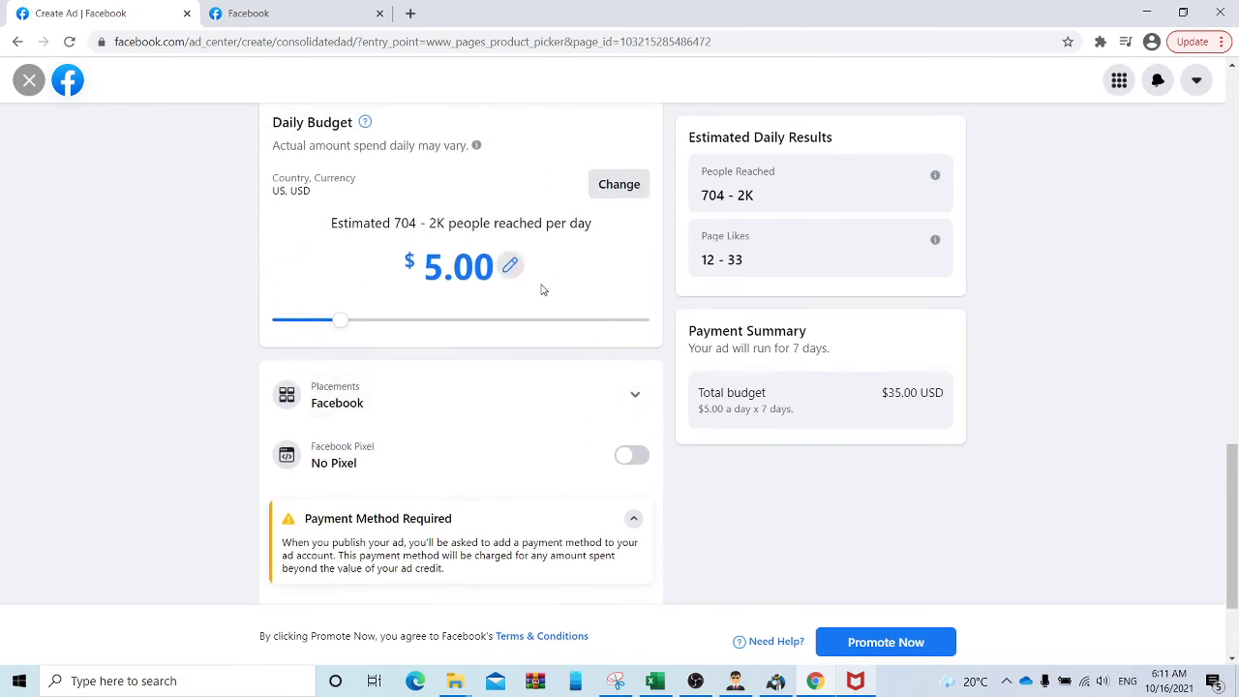
pyautogui.click(630, 188)
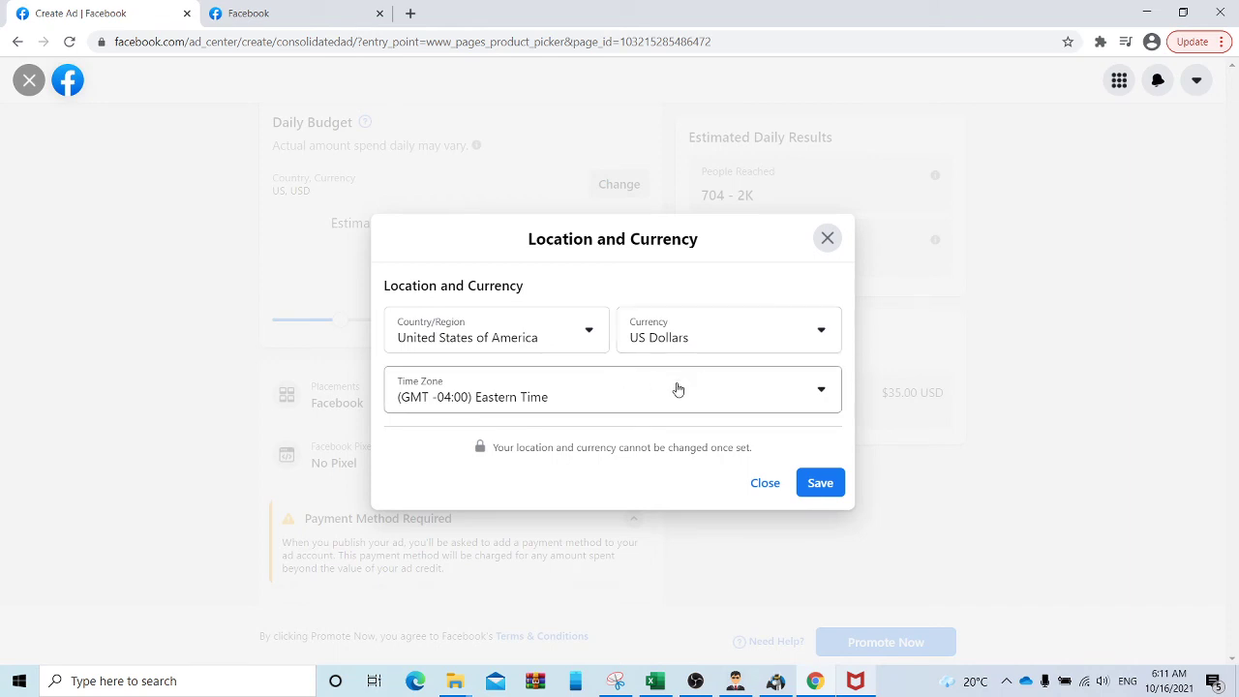
# Close the United States / US Dollars / Eastern Time settings dialog unchanged
pyautogui.click(824, 244)
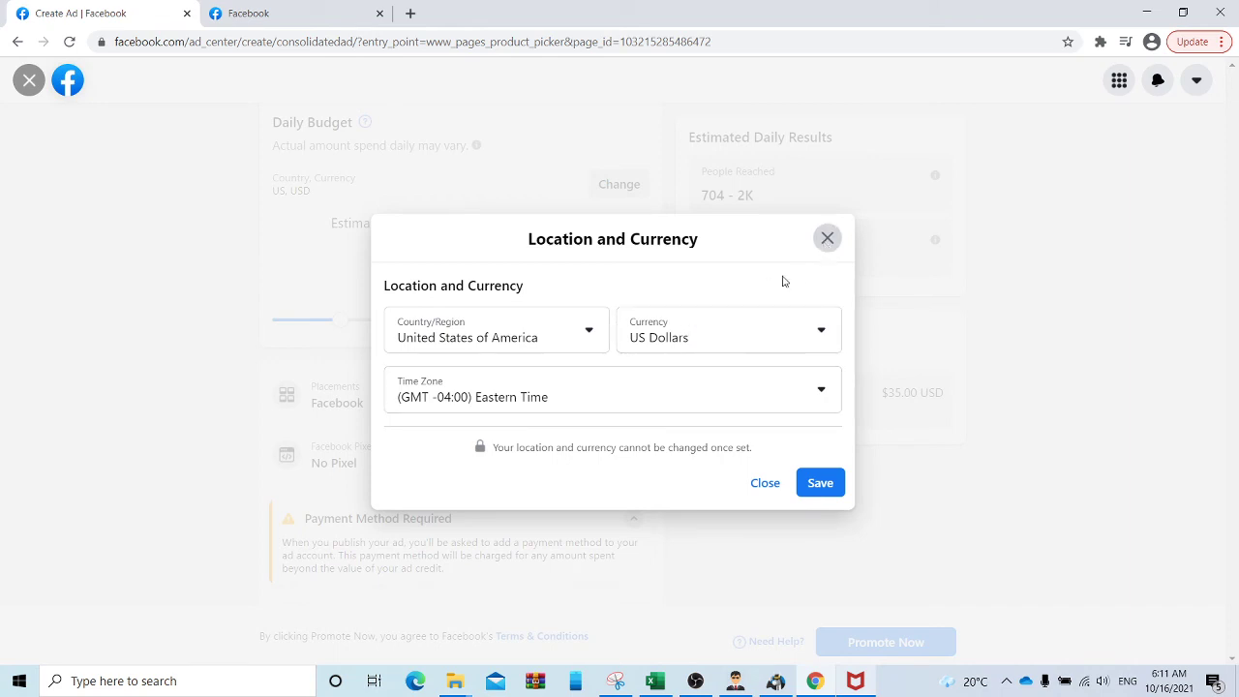
pyautogui.scroll(2, 76, 89)
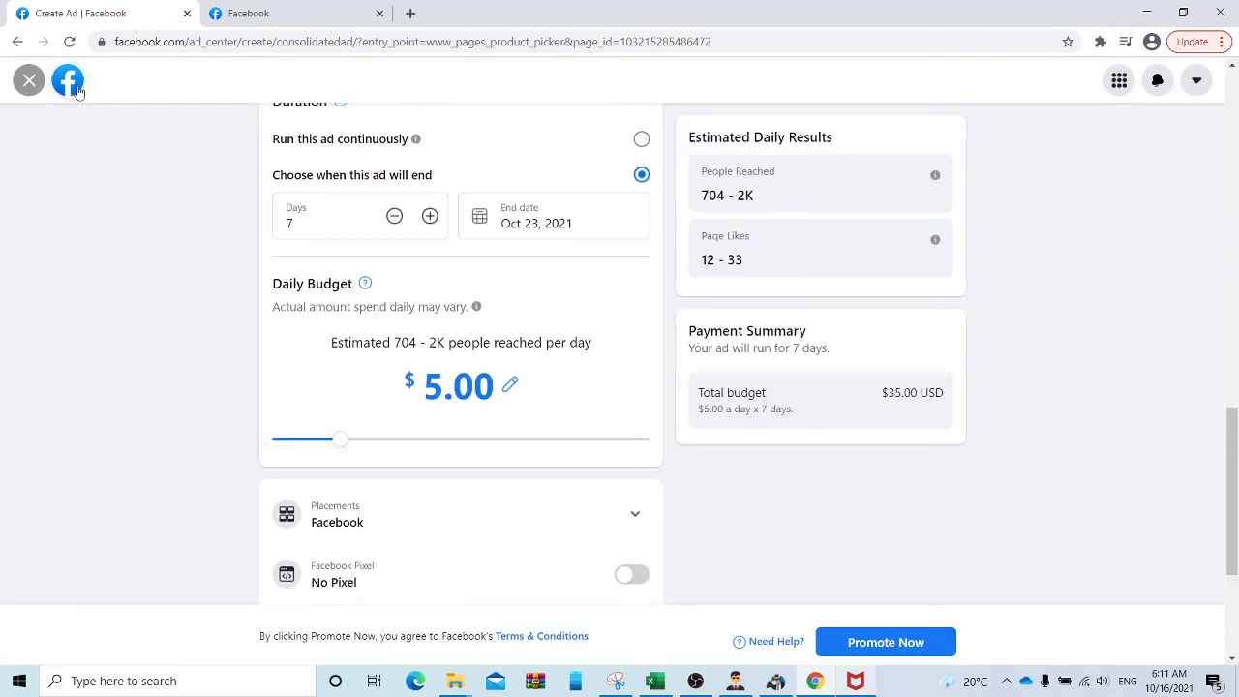
# Exit the ad editor, confirm discarding the unfinished ad, and scroll Page phu
pyautogui.click(28, 80)
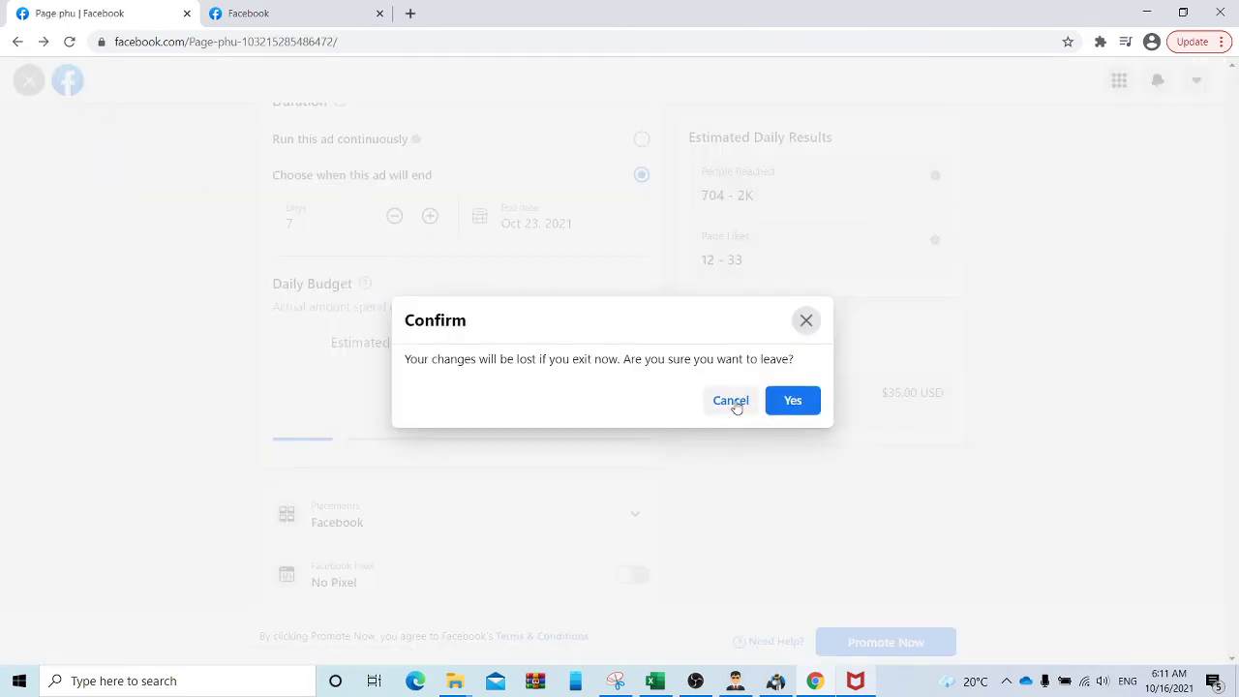
pyautogui.click(733, 400)
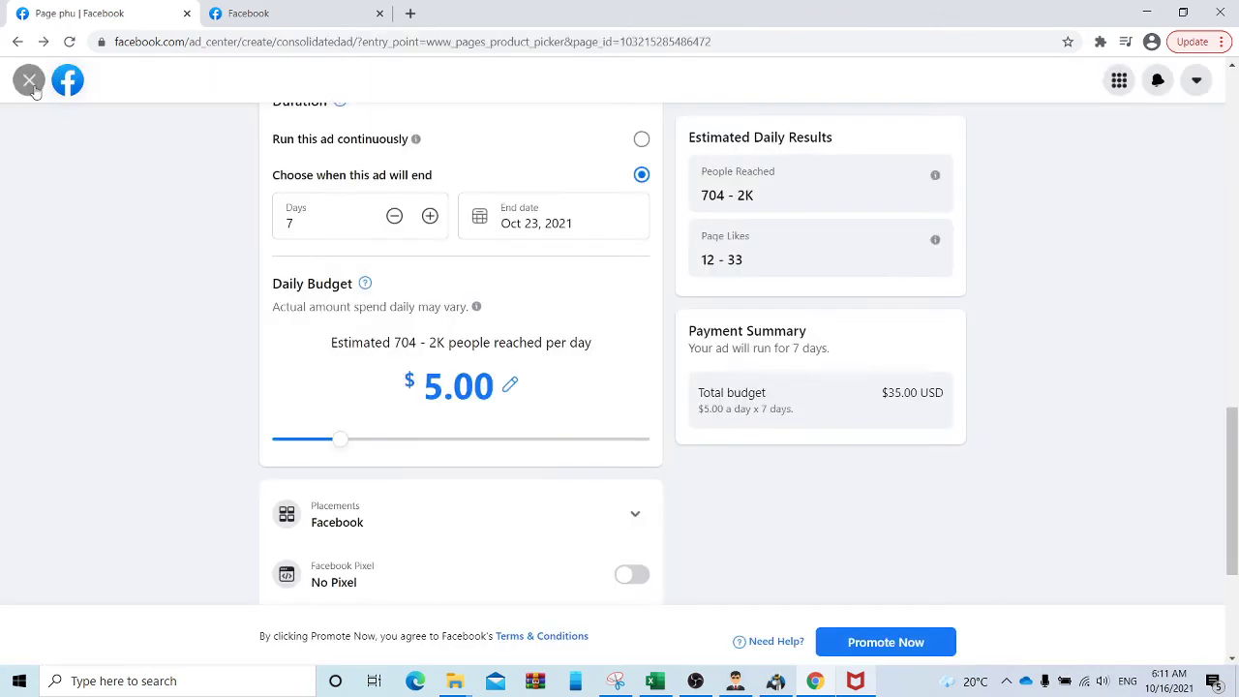
pyautogui.click(28, 80)
pyautogui.click(793, 400)
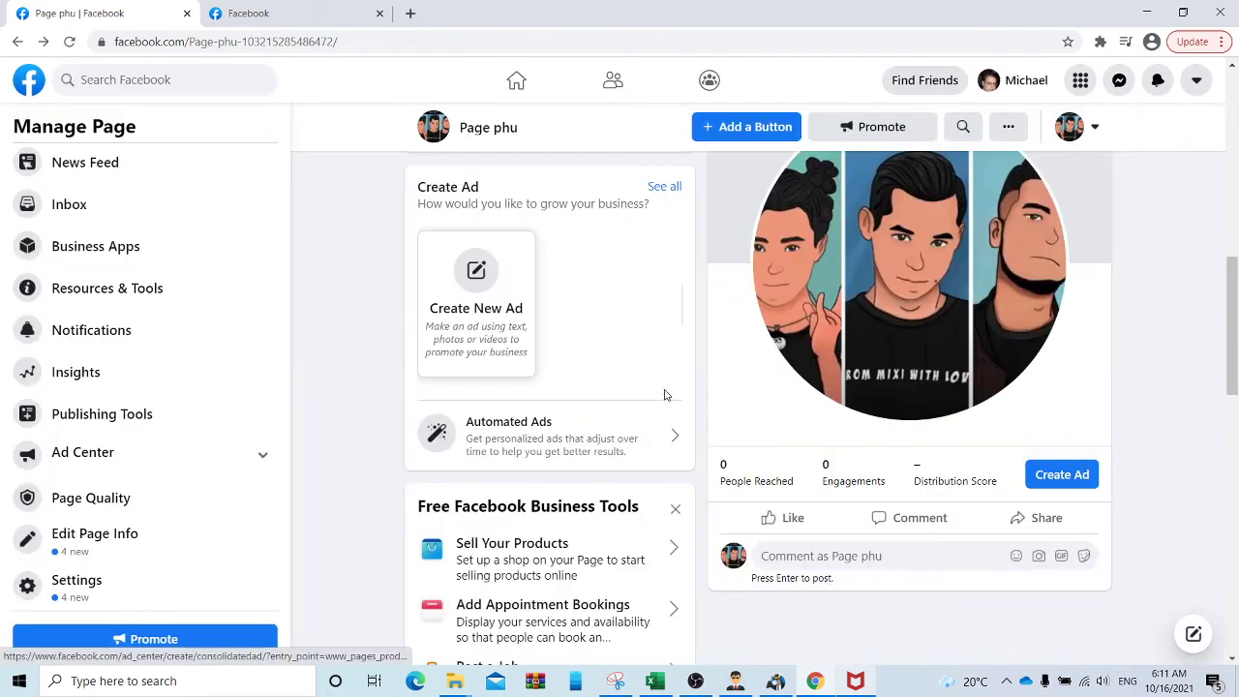
pyautogui.scroll(-3, 633, 381)
pyautogui.scroll(8, 633, 381)
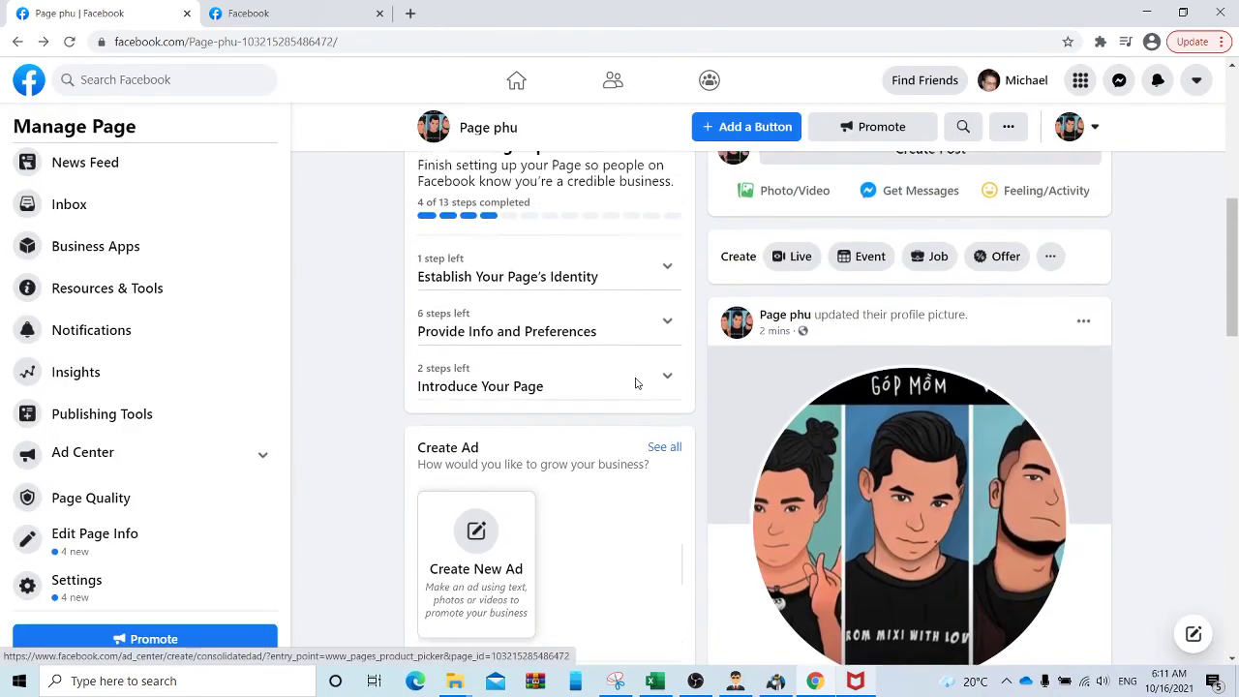
pyautogui.scroll(1, 88, 289)
pyautogui.scroll(-1, 136, 288)
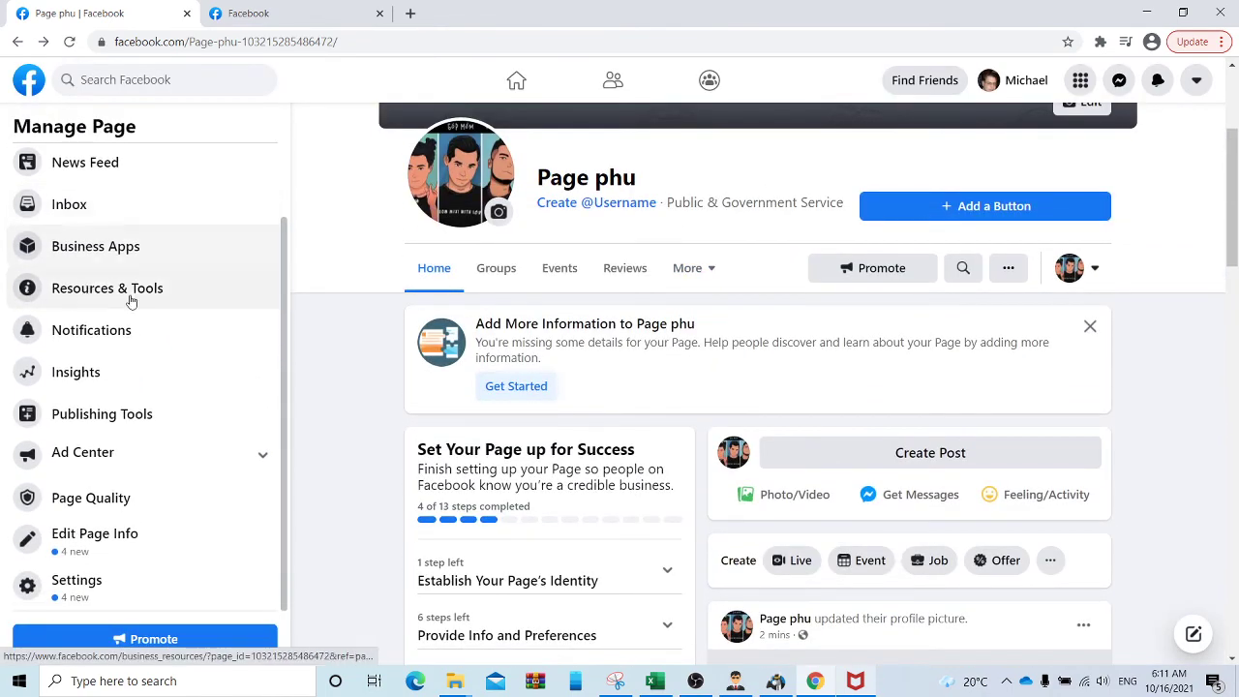
pyautogui.scroll(-5, 655, 391)
pyautogui.scroll(3, 655, 390)
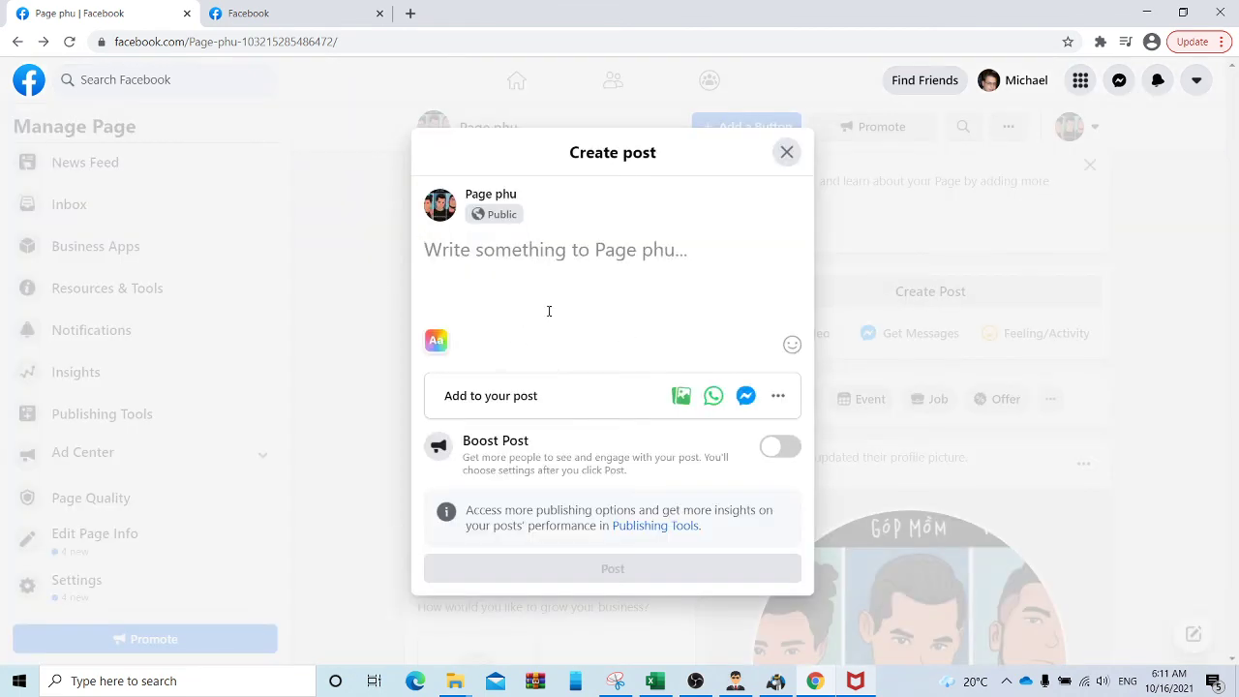
# Write 'Hellooooo' and attach the 'chỉ muốn bên em lúc này' image from Downloads
pyautogui.write('H')
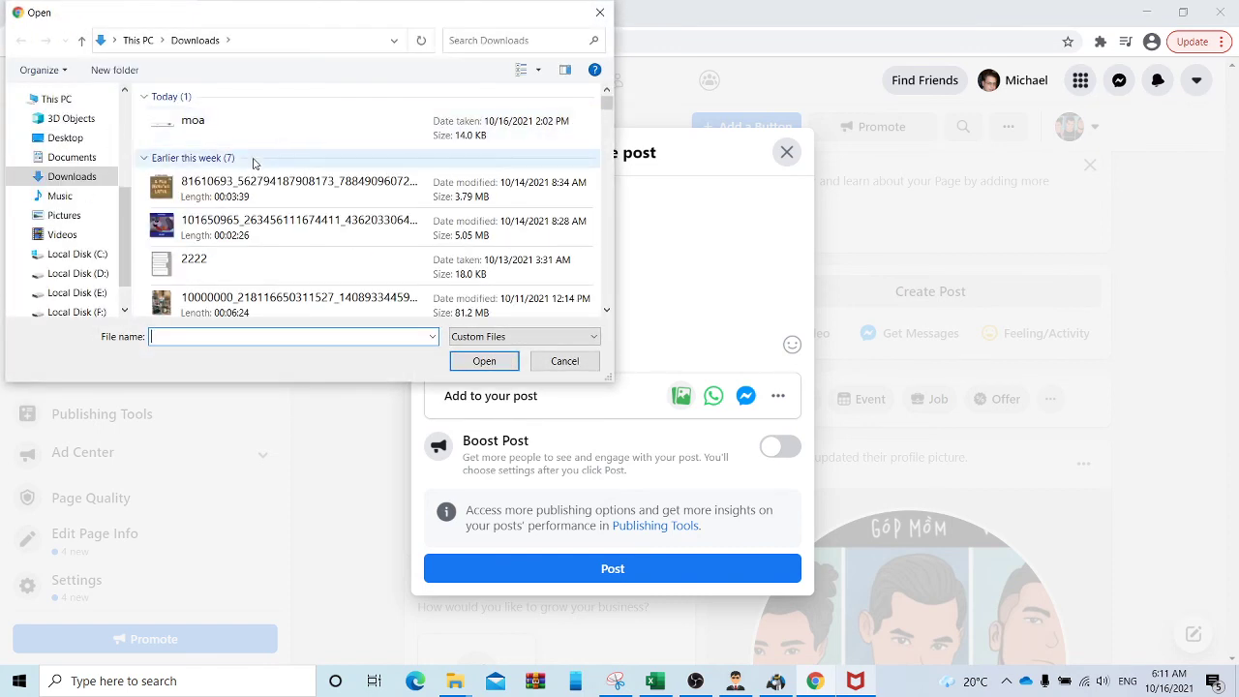
pyautogui.click(255, 191)
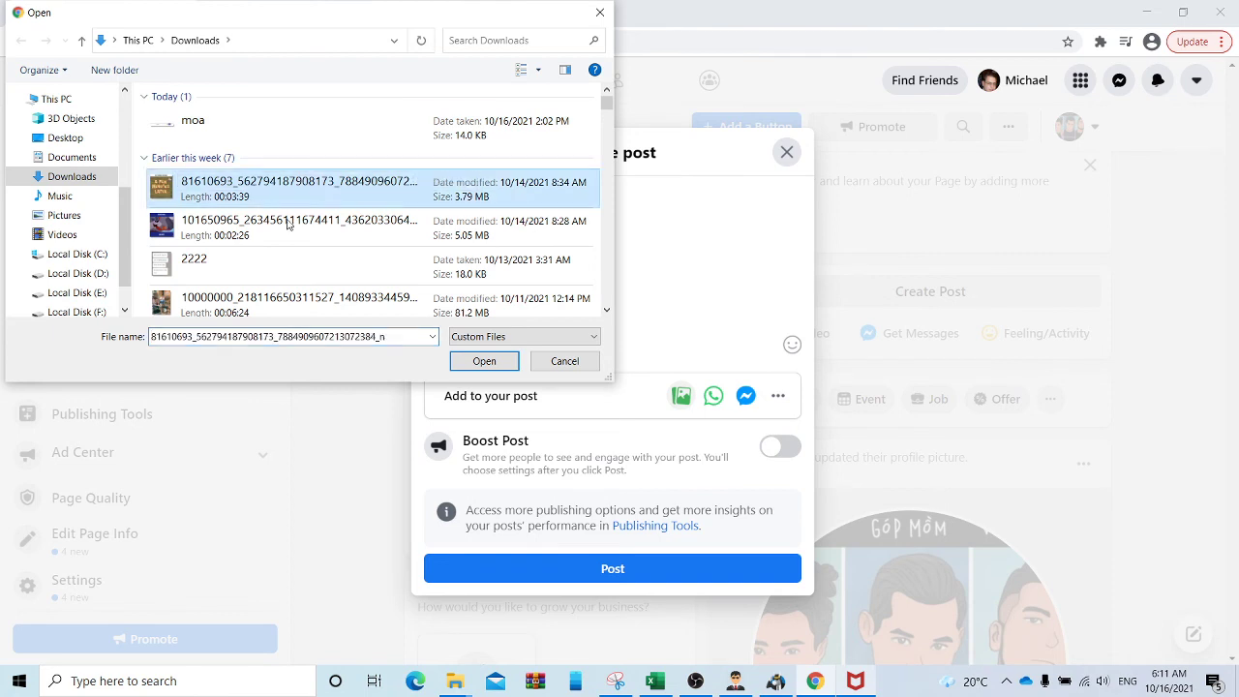
pyautogui.click(307, 241)
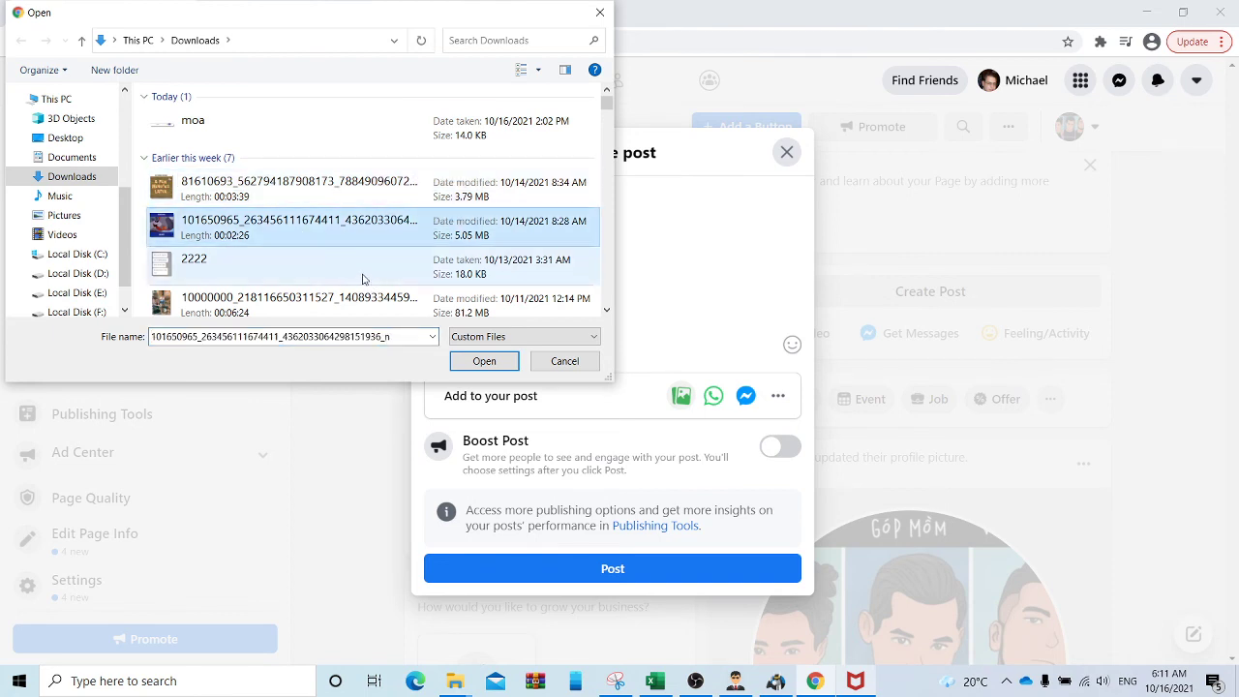
pyautogui.scroll(-8, 363, 279)
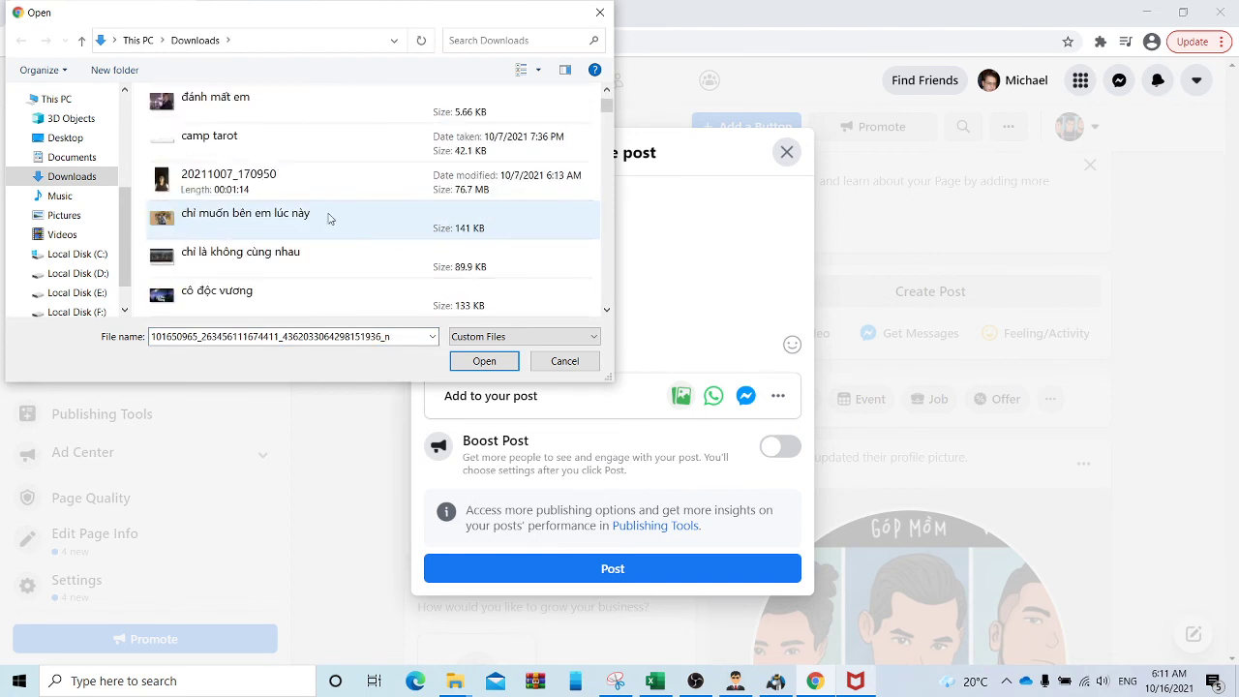
pyautogui.click(322, 222)
pyautogui.click(484, 360)
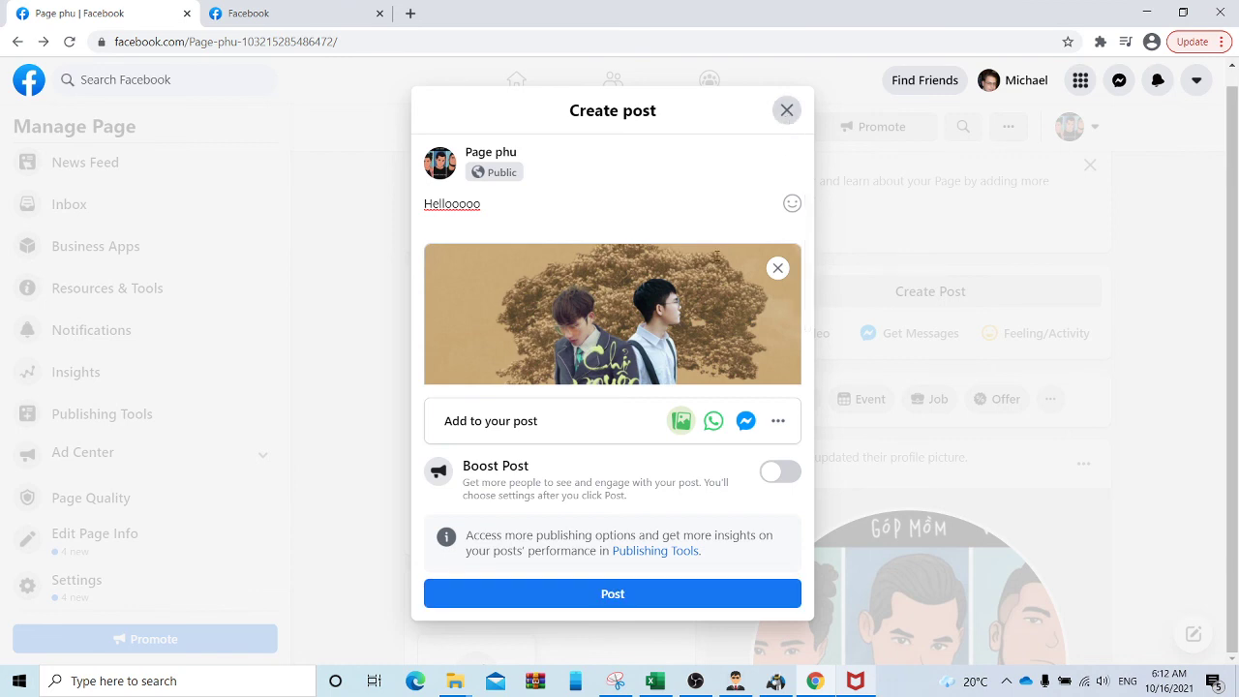
# Publish the post on Page phu and return to the Facebook home feed
pyautogui.click(566, 582)
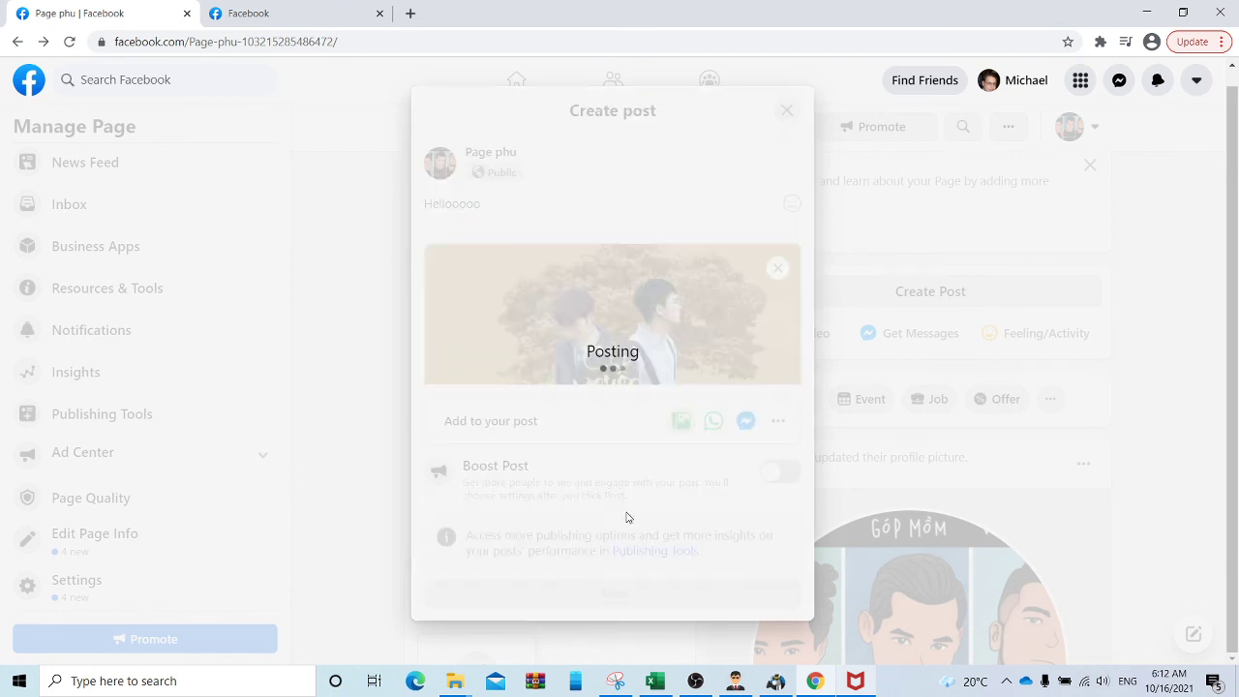
pyautogui.scroll(-5, 810, 456)
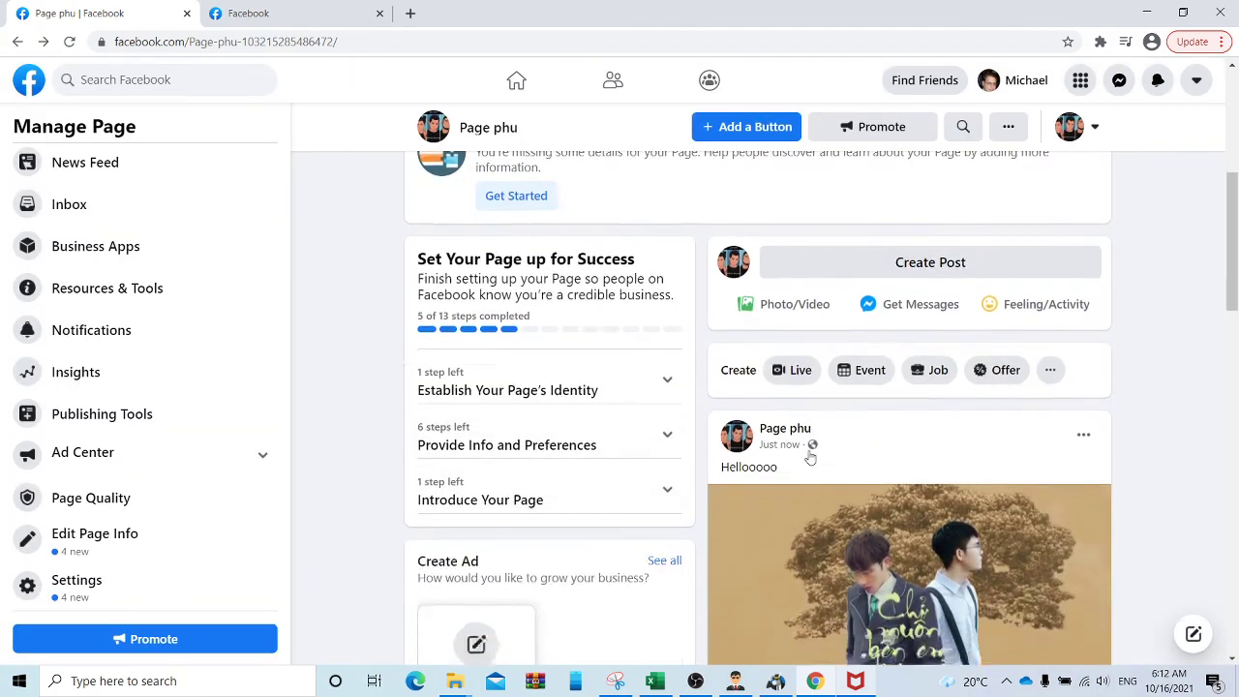
pyautogui.scroll(2, 813, 451)
pyautogui.scroll(3, 813, 451)
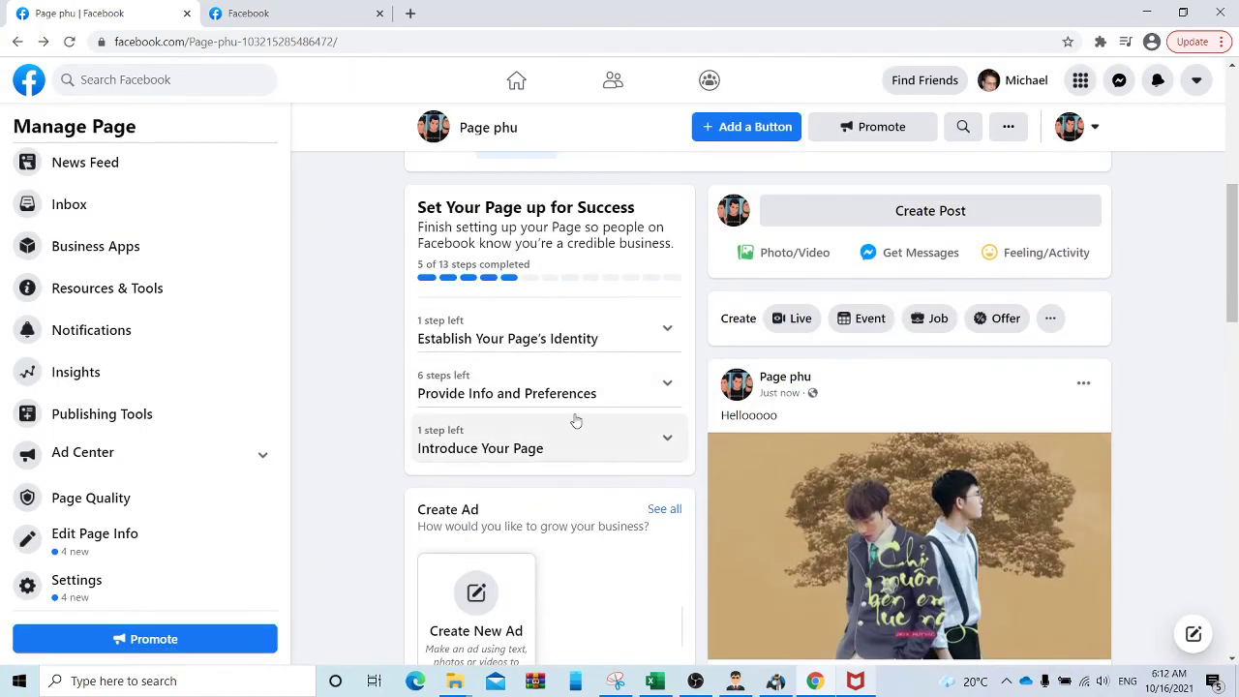
pyautogui.scroll(-6, 575, 420)
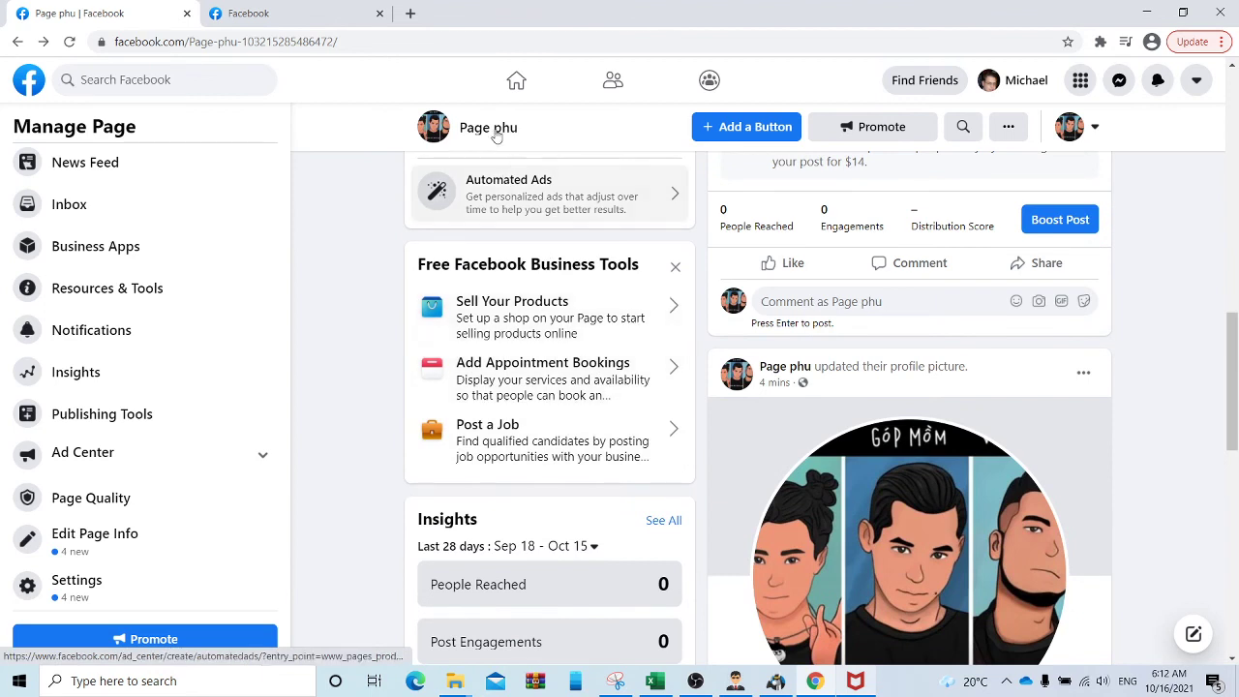
pyautogui.click(516, 82)
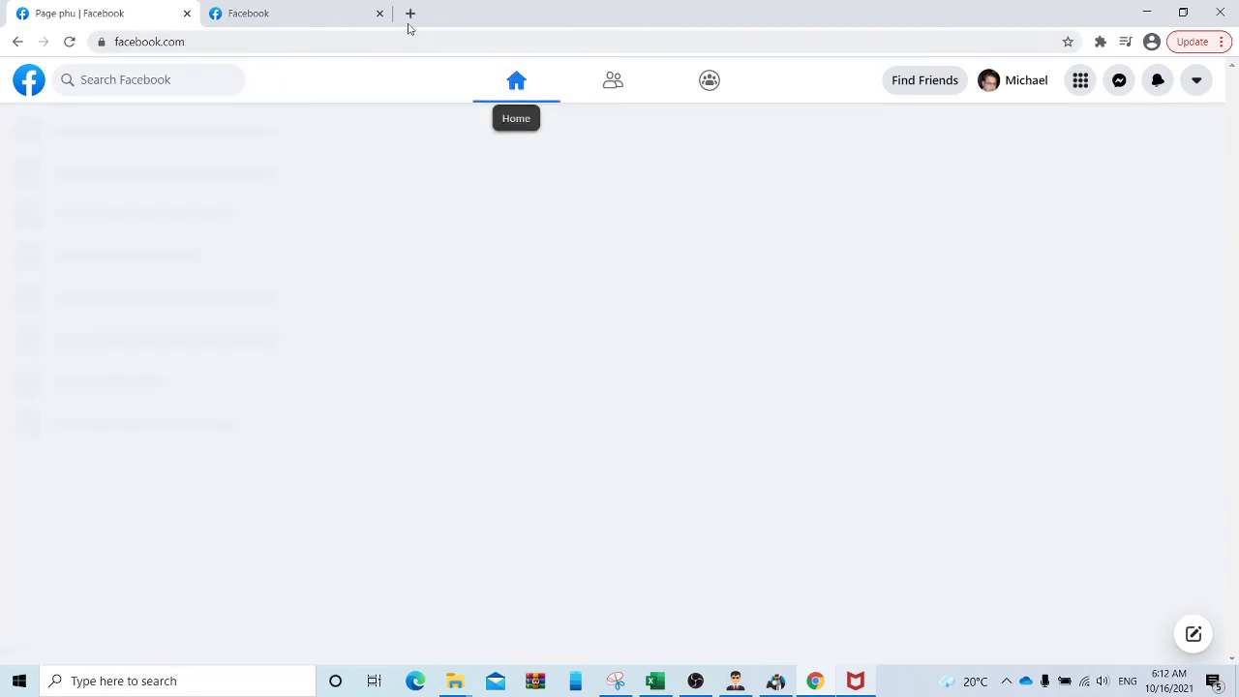
pyautogui.click(411, 13)
pyautogui.write('ads')
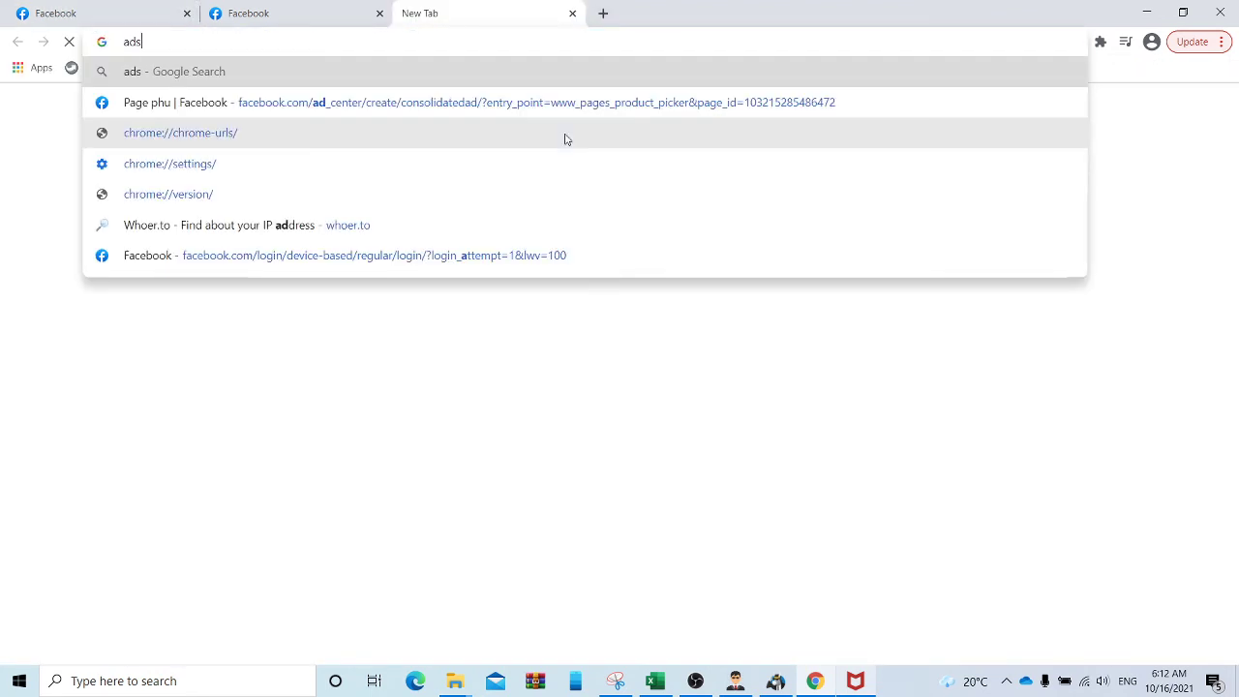
pyautogui.write('.man')
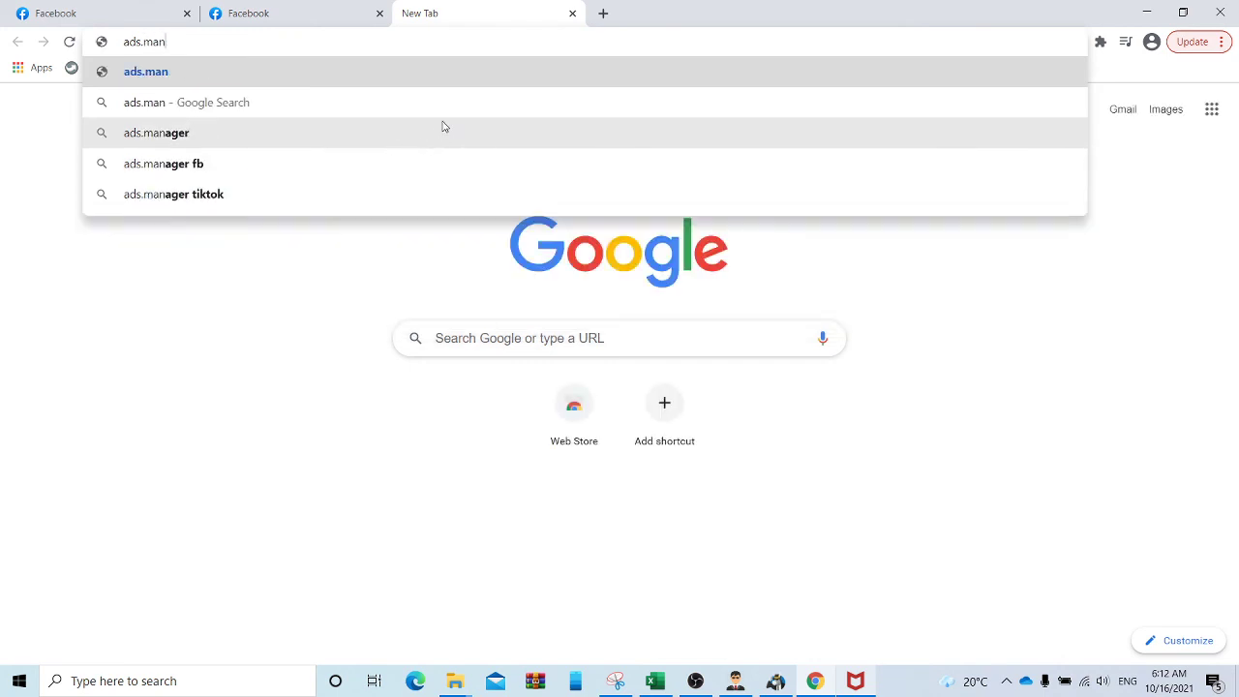
pyautogui.click(573, 14)
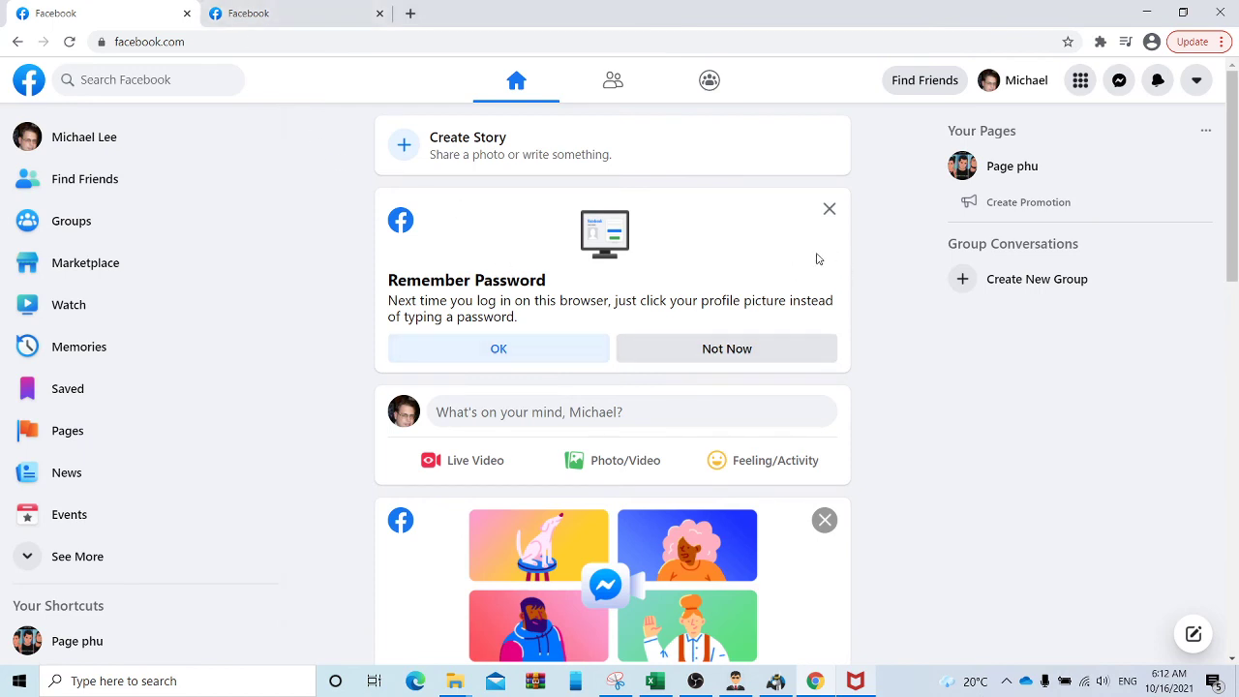
# Dismiss the Remember Password prompt with Not Now
pyautogui.click(830, 211)
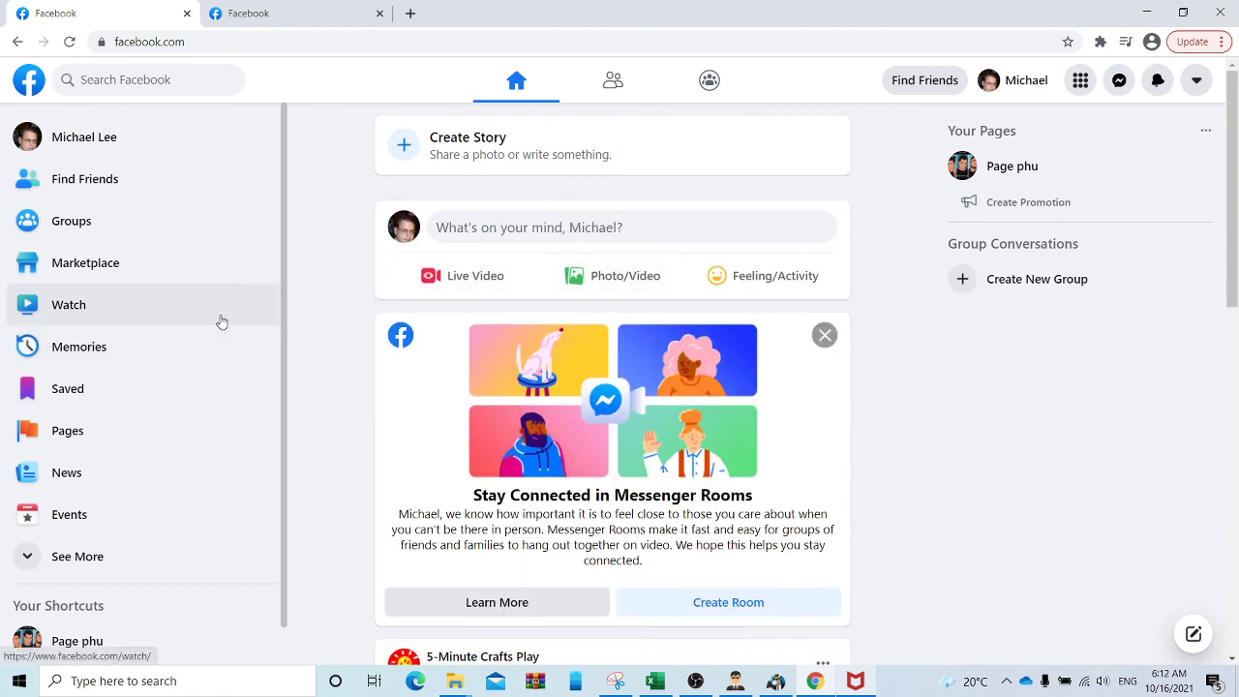
pyautogui.scroll(-1, 222, 320)
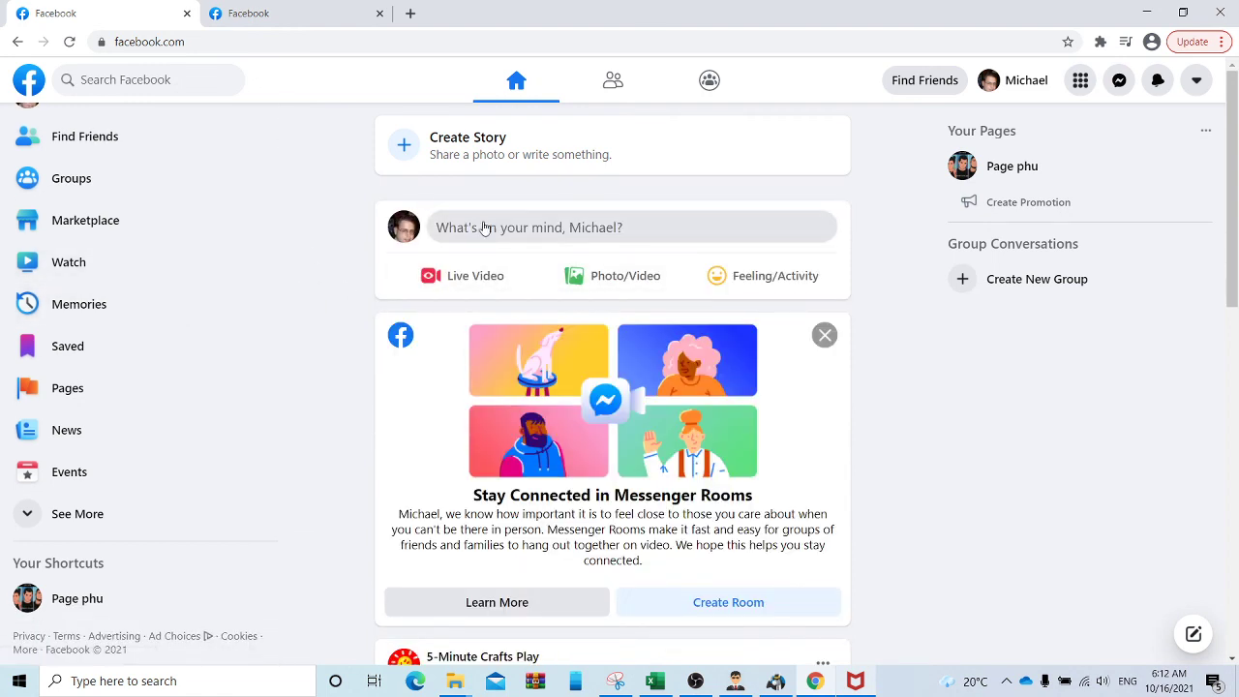
pyautogui.scroll(1, 123, 226)
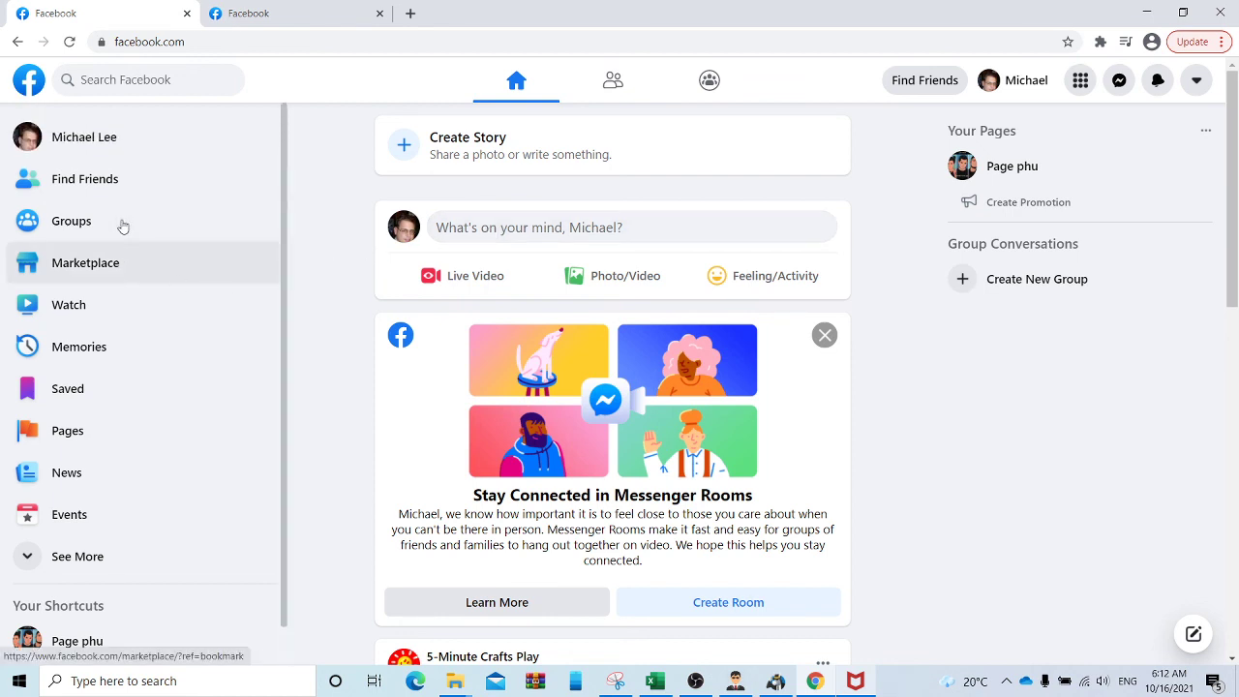
pyautogui.scroll(-1, 124, 387)
# Expand the sidebar's full shortcut list, browse the feed, and bring up the screen recorder
pyautogui.click(103, 501)
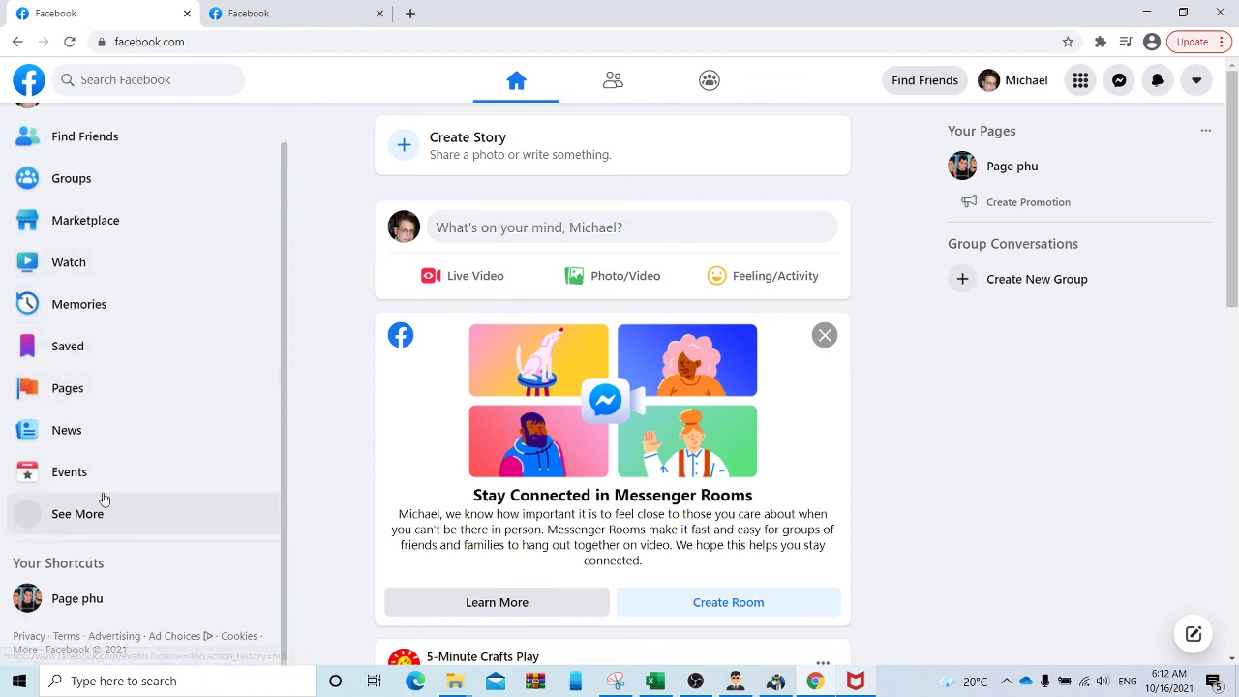
pyautogui.scroll(-3, 130, 390)
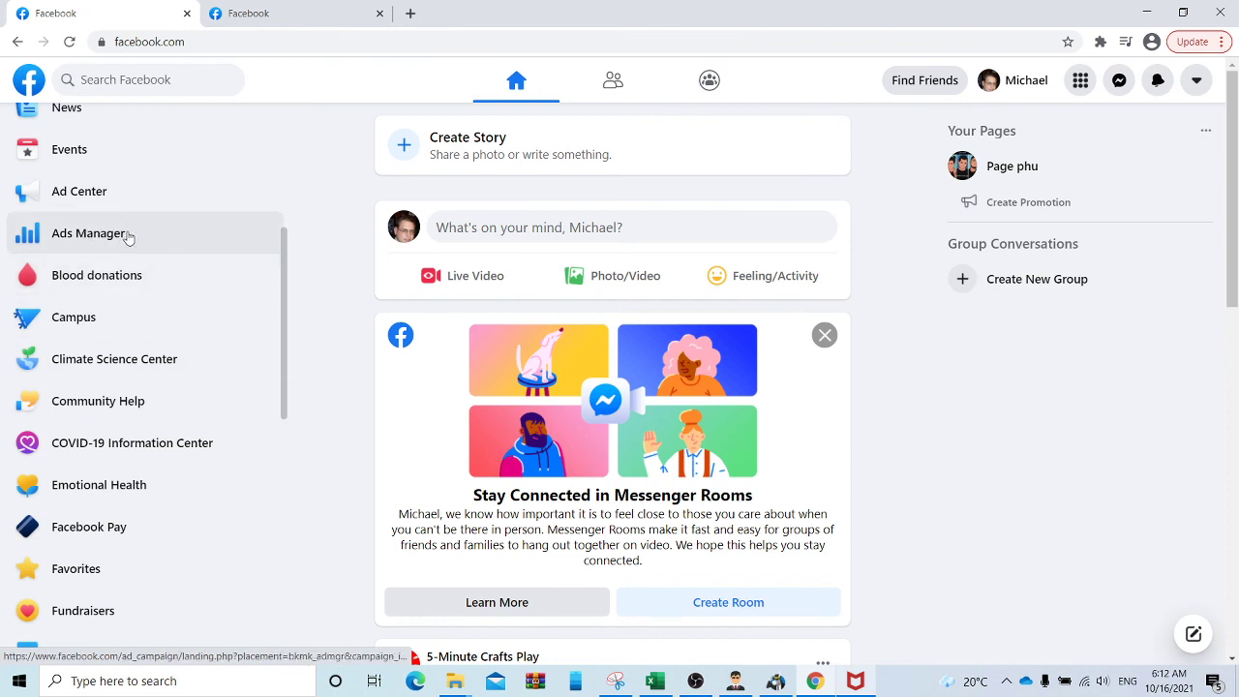
pyautogui.scroll(-3, 146, 318)
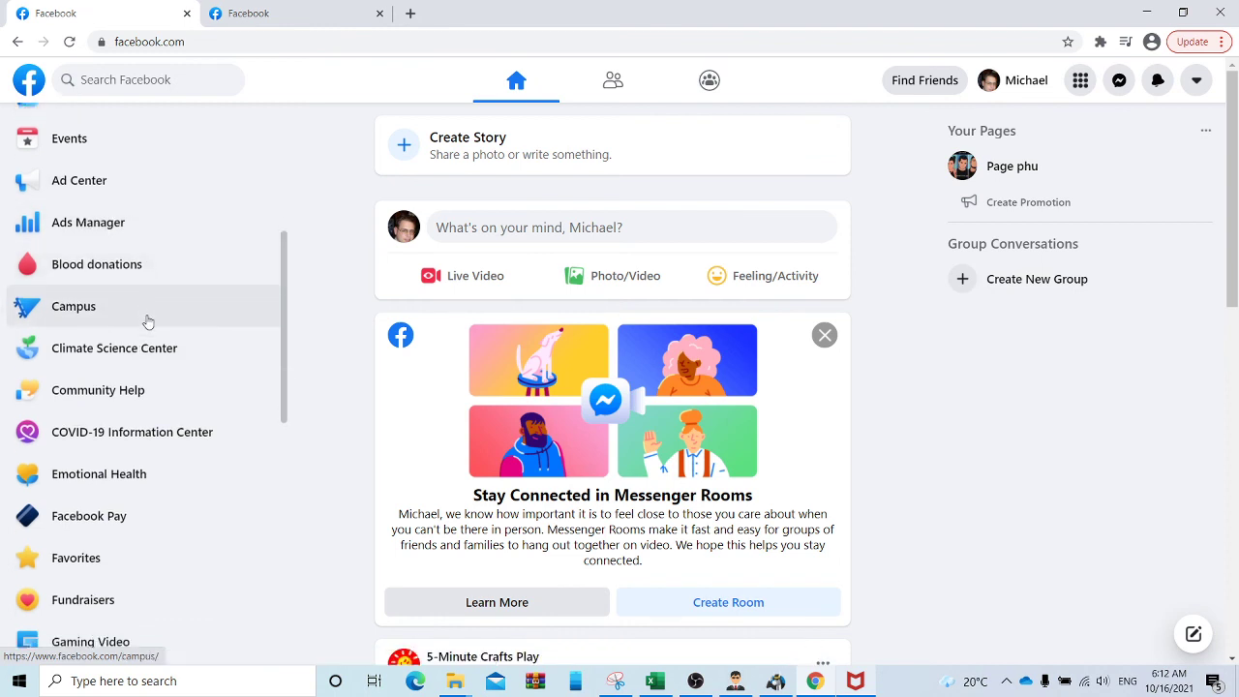
pyautogui.scroll(3, 145, 300)
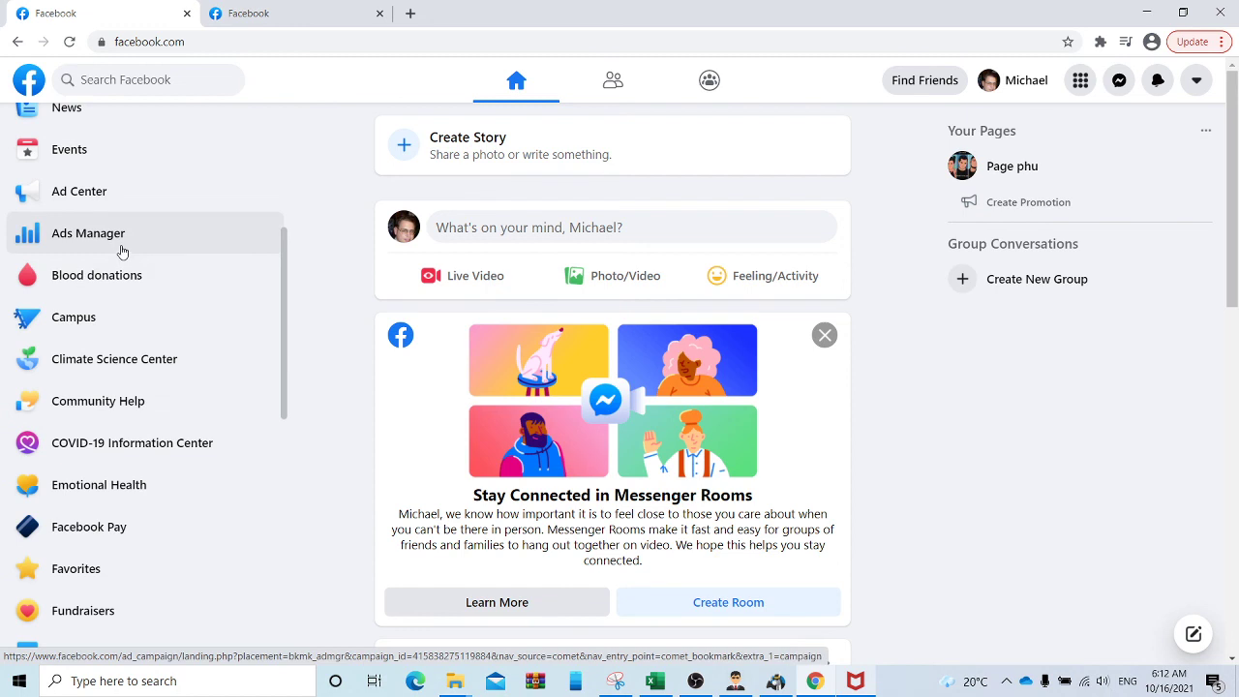
pyautogui.scroll(-6, 124, 260)
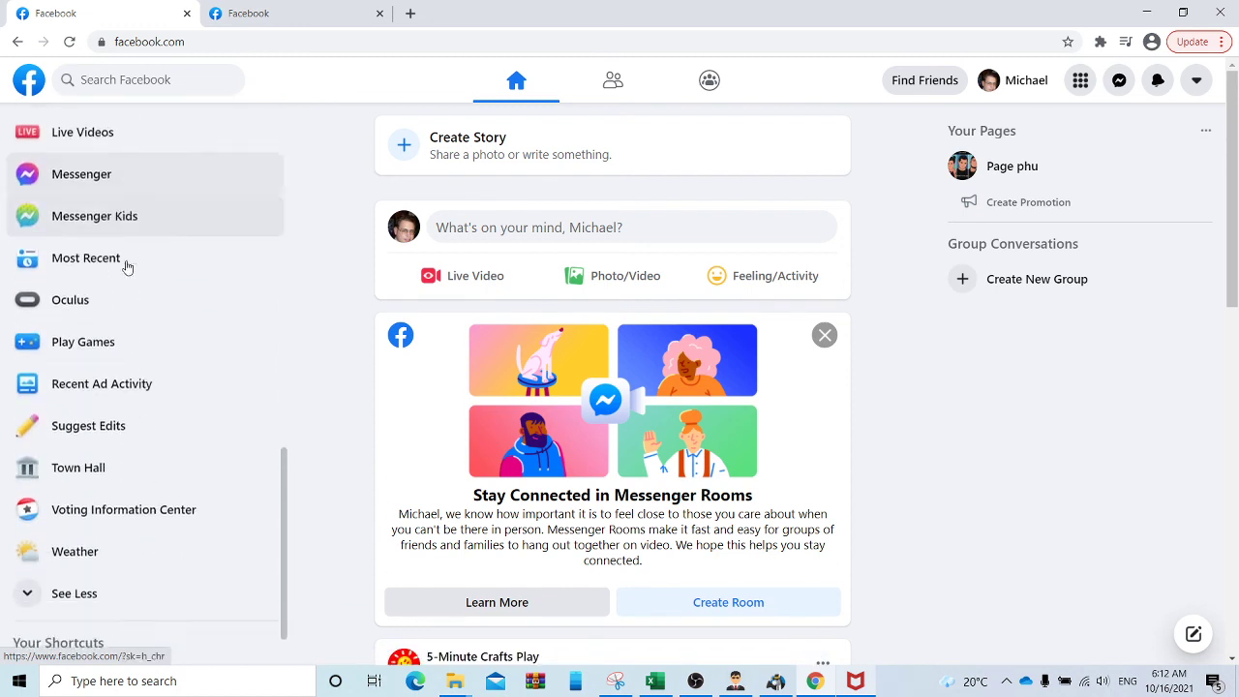
pyautogui.scroll(-1, 126, 266)
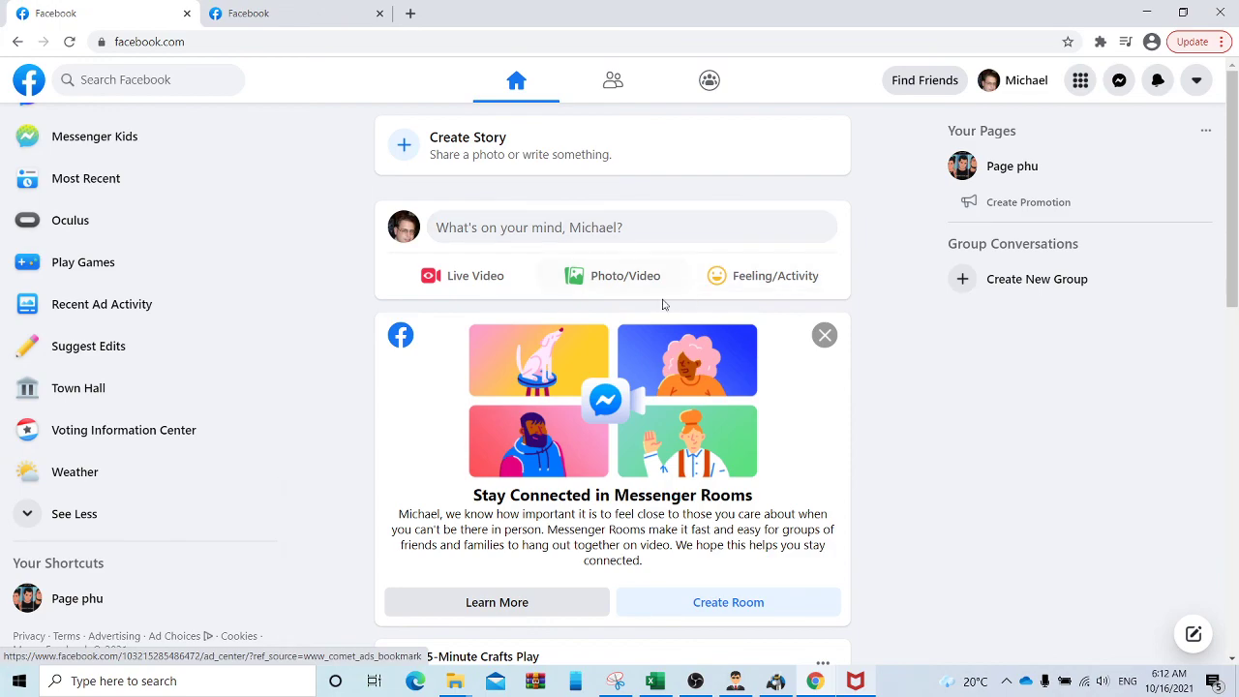
pyautogui.scroll(-15, 663, 305)
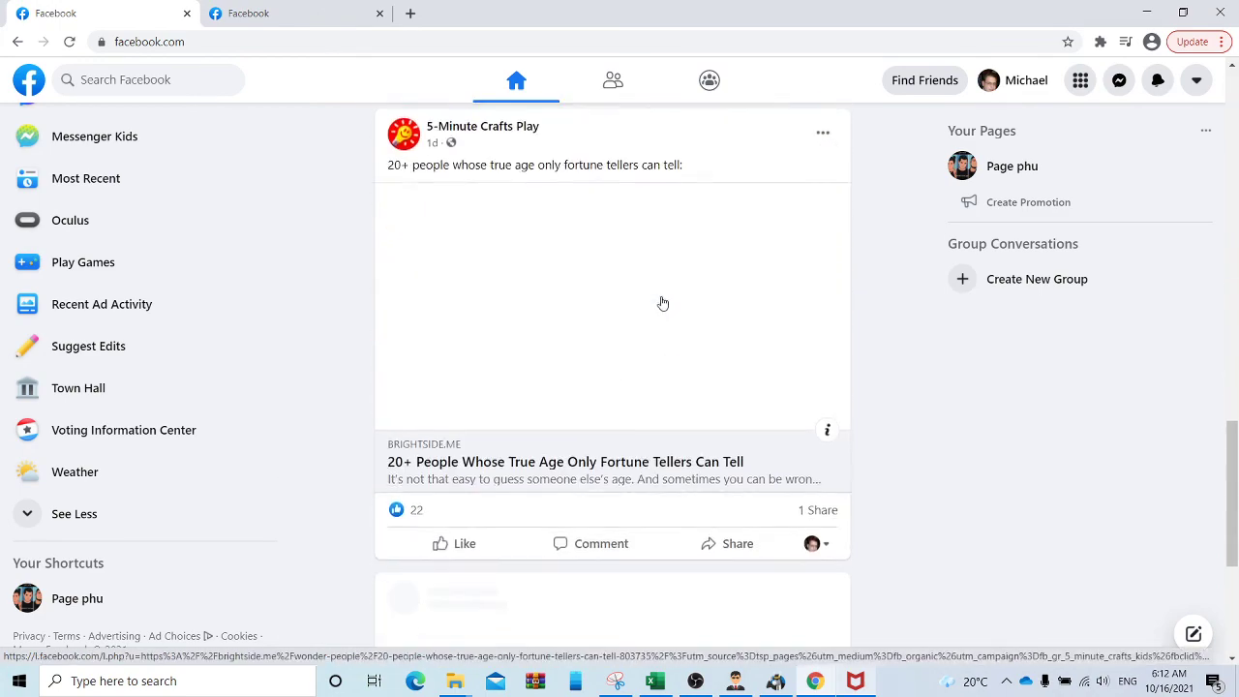
pyautogui.scroll(-3, 658, 298)
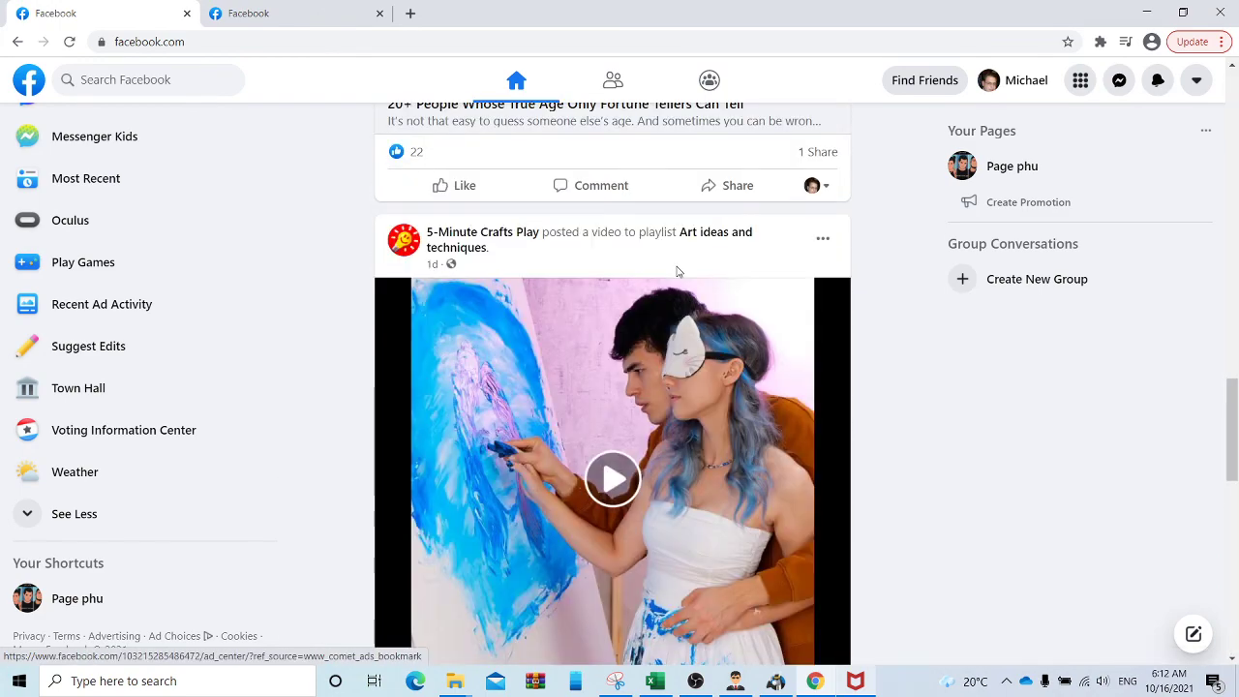
pyautogui.scroll(-3, 658, 285)
pyautogui.scroll(-10, 681, 278)
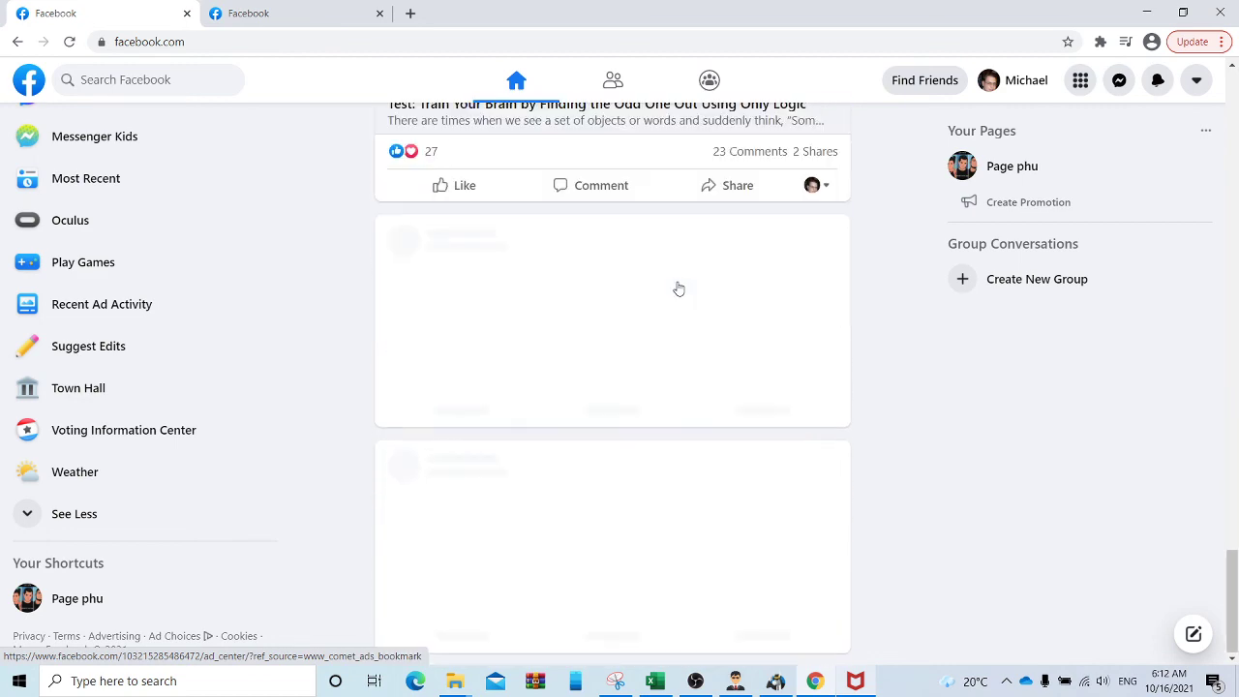
pyautogui.click(699, 682)
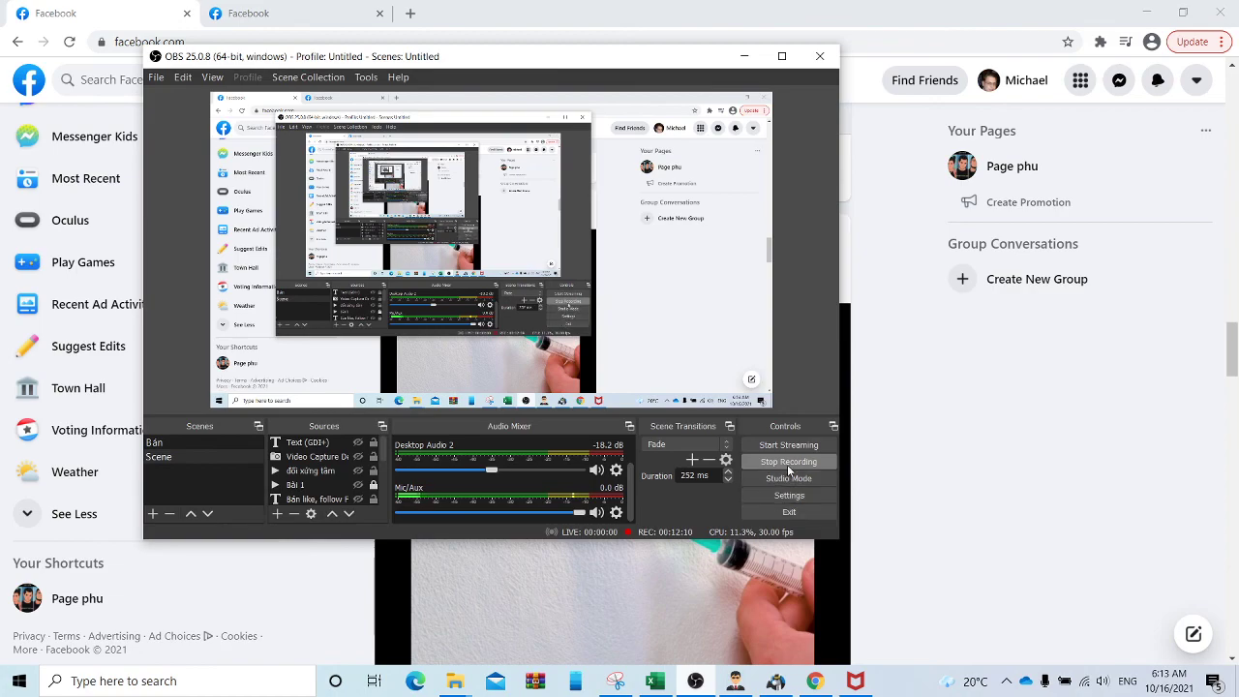